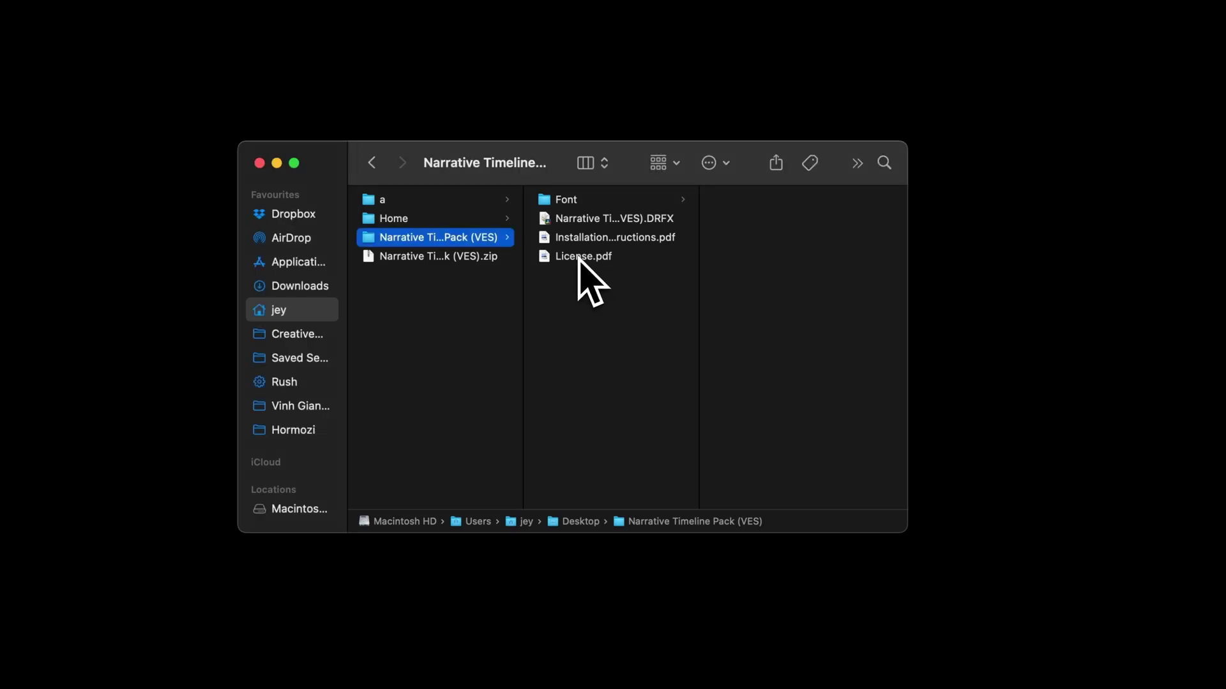
- Select all 18 Poppins font files in the pack's Font folder
click(581, 258)
click(579, 240)
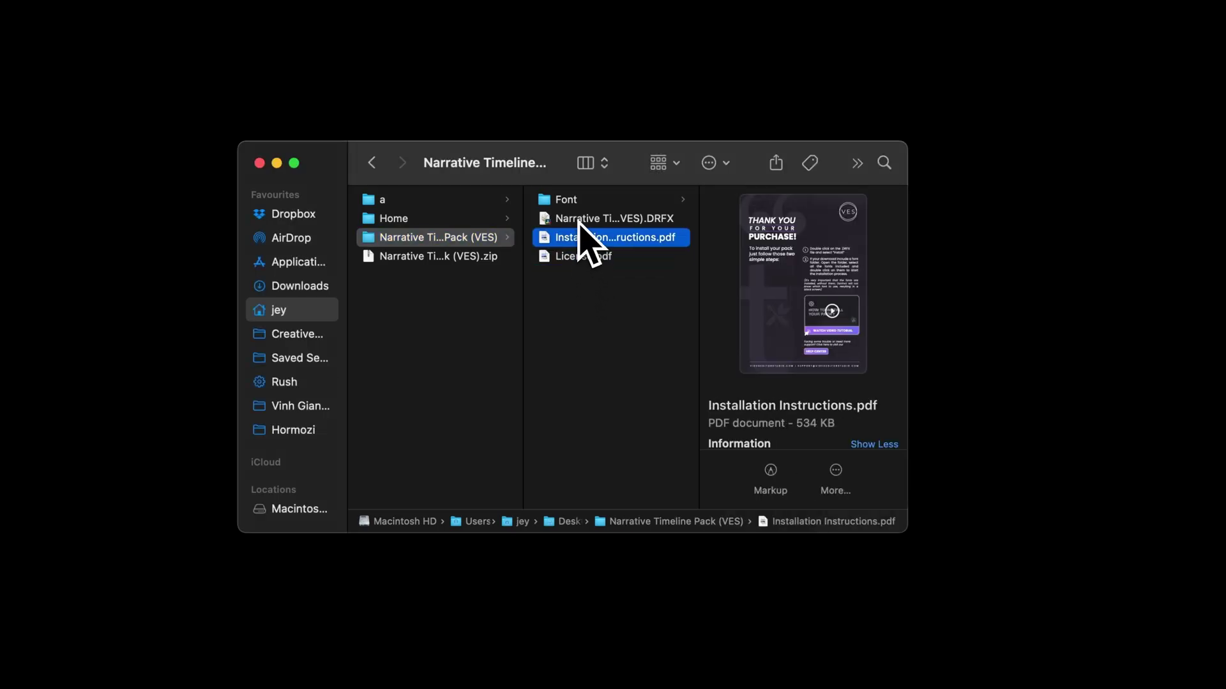
click(578, 219)
click(582, 199)
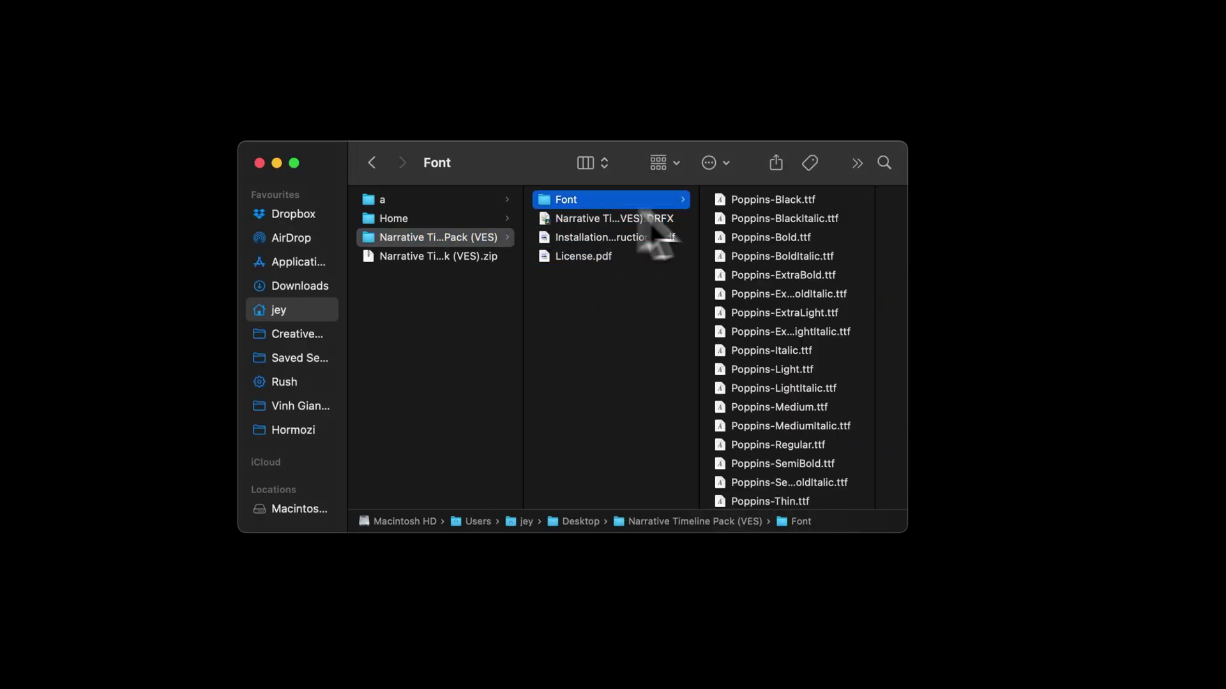
click(766, 203)
scroll(600, 489, down, 2)
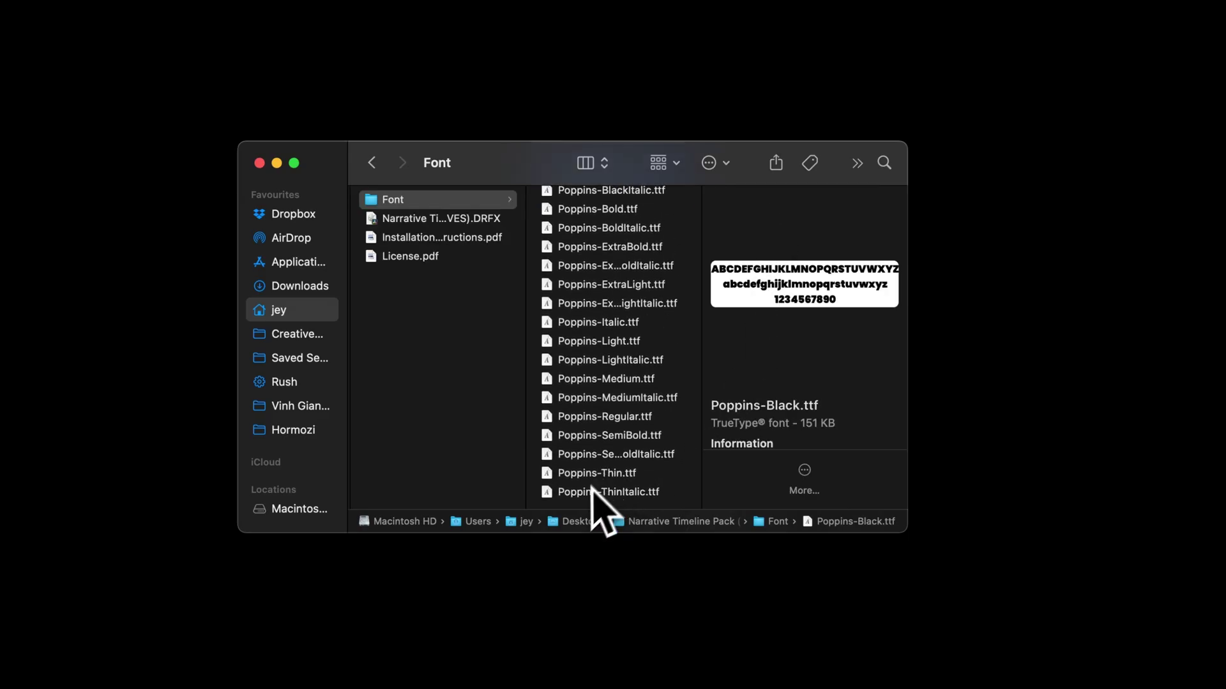
shift+click(582, 497)
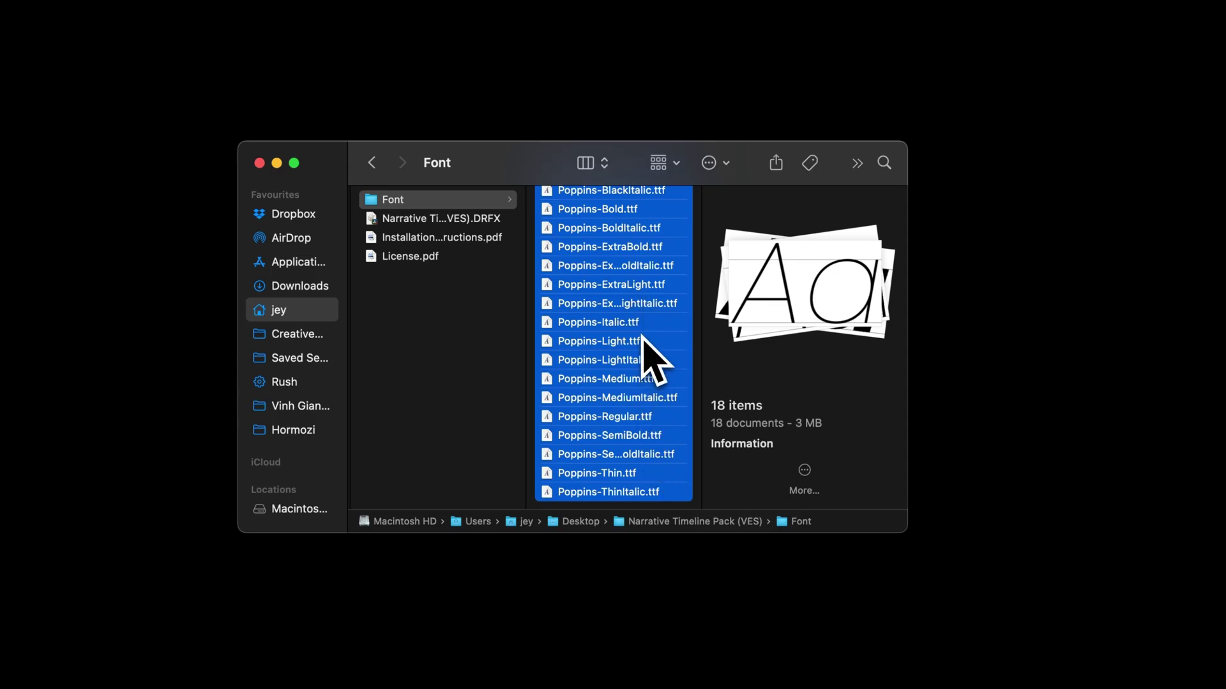
- Install the Narrative Timeline Pack (VES).DRFX bundle, overwriting the existing copy in Resolve
click(466, 219)
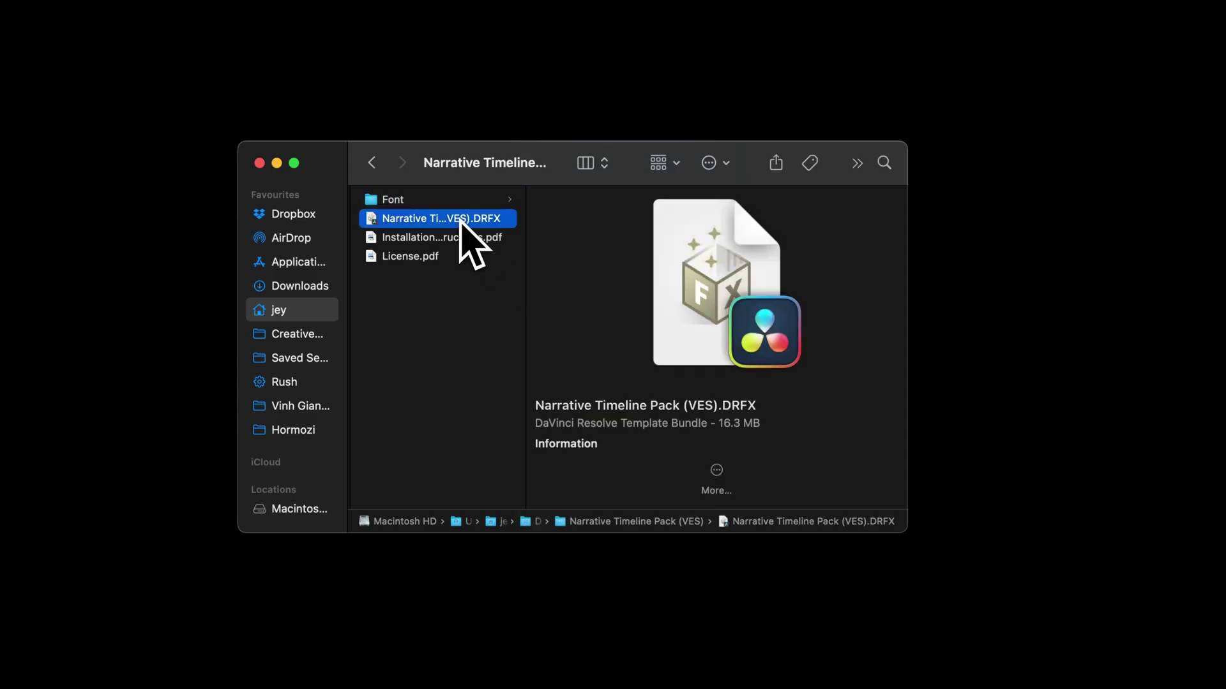
double_click(457, 223)
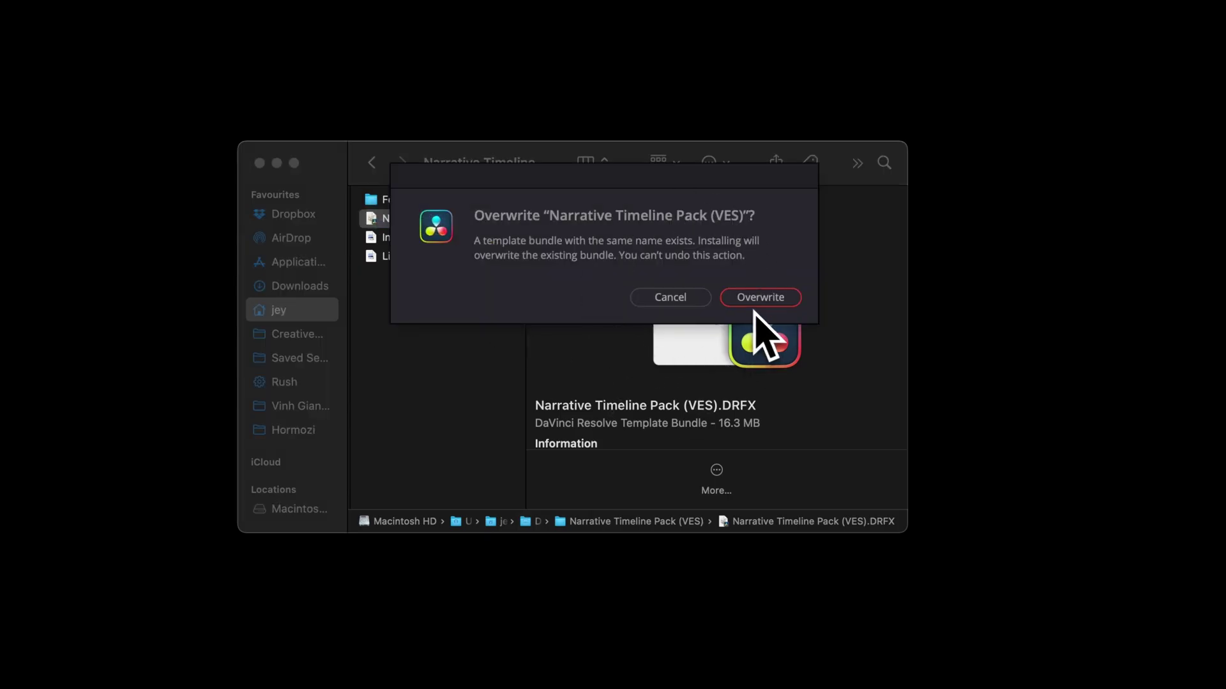
click(790, 304)
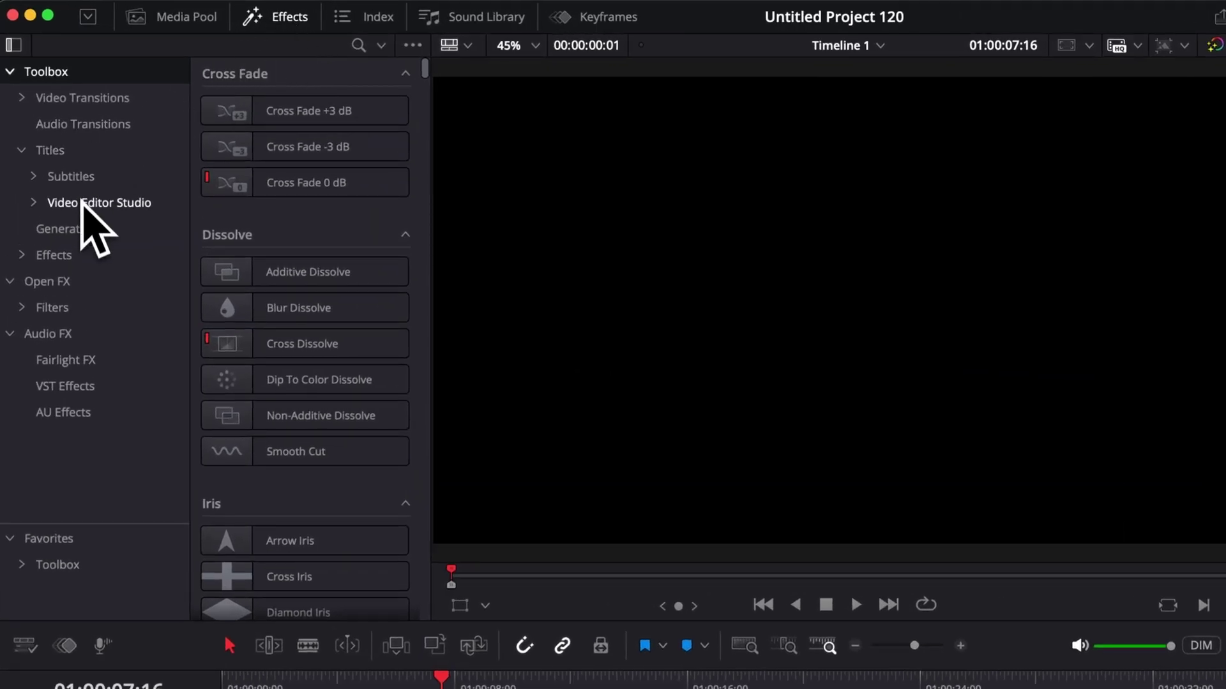
- Expand Video Editor Studio > Narrative Timeline Pack and reveal its Compositions and Individual Assets titles
click(34, 203)
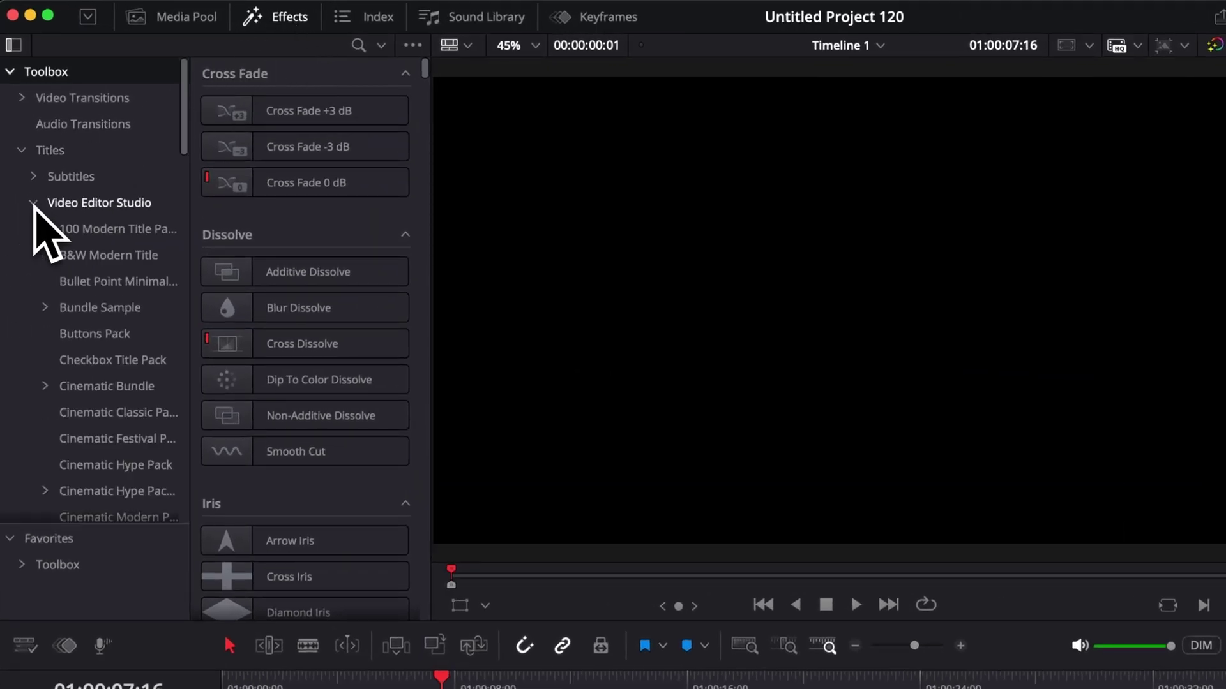
scroll(109, 440, down, 15)
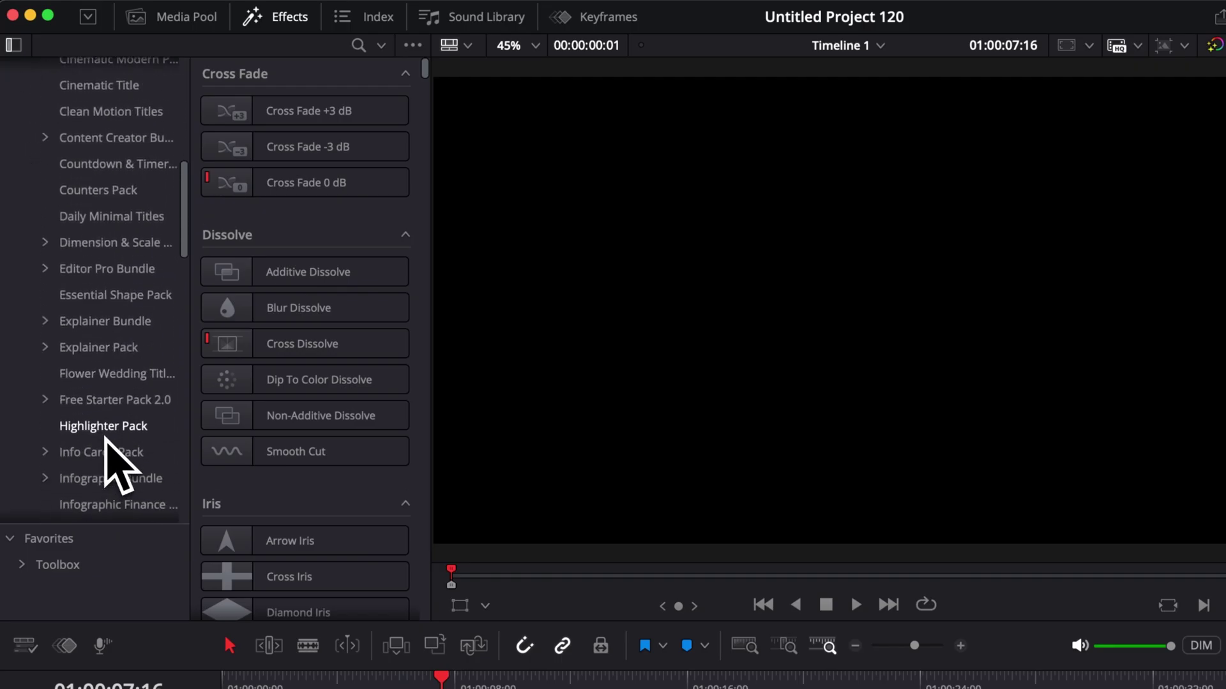
scroll(109, 439, down, 9)
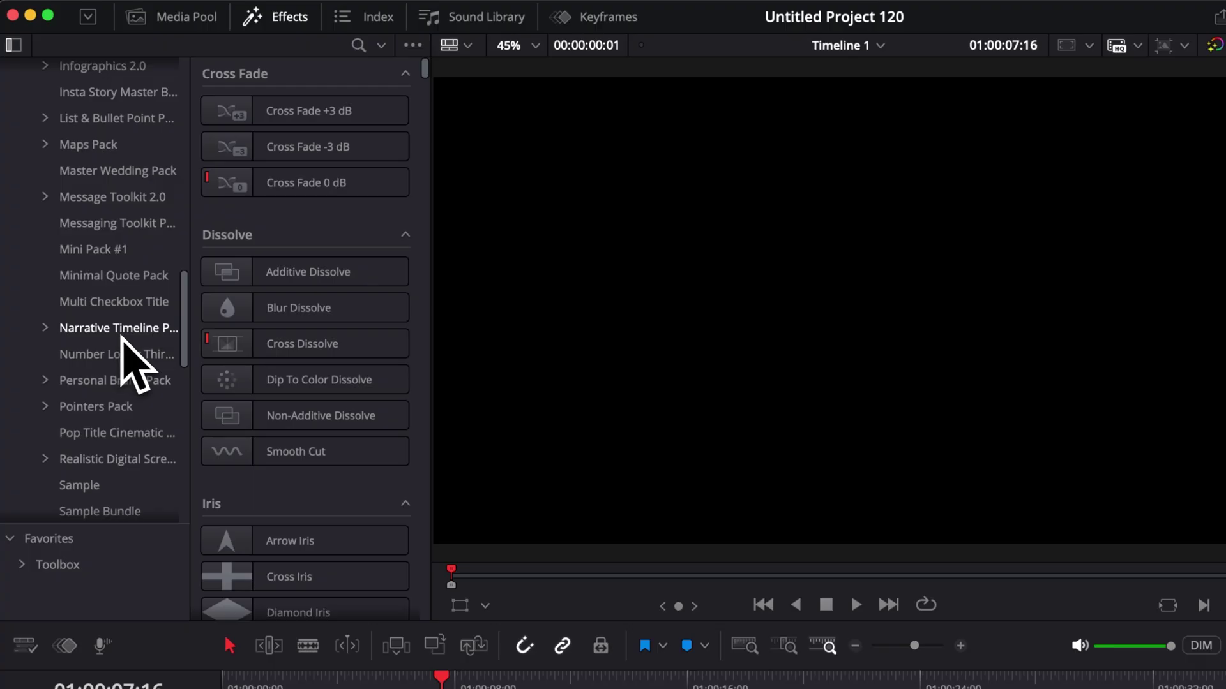
click(46, 328)
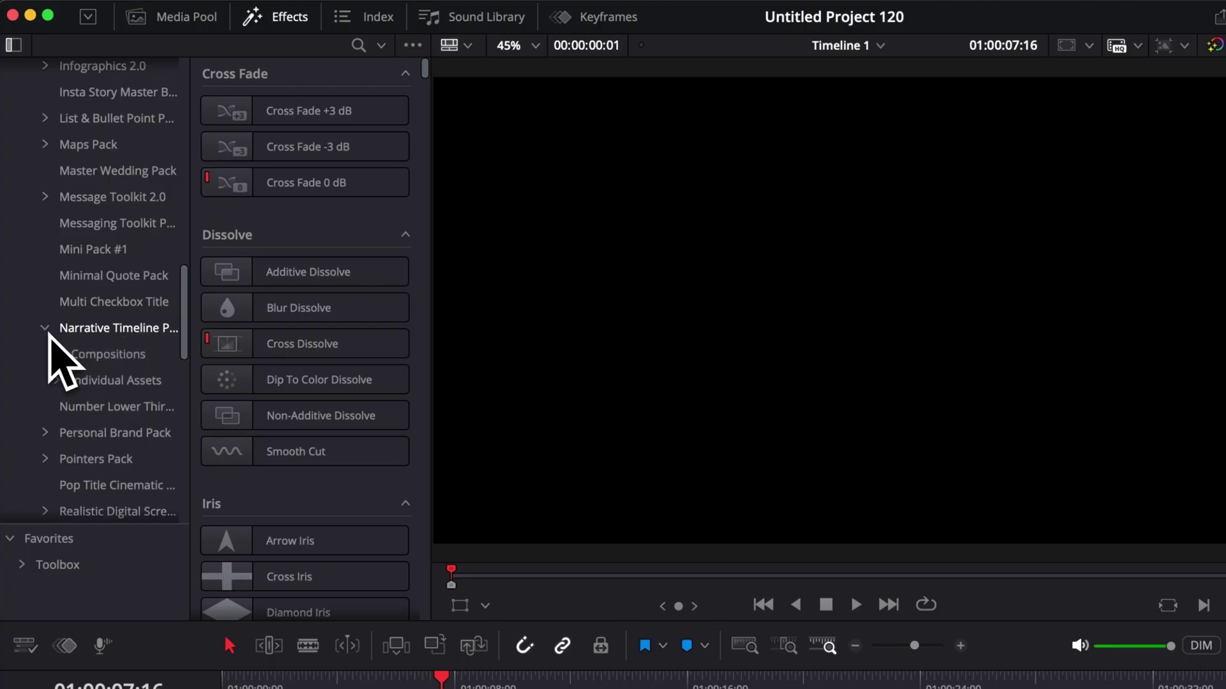
click(101, 357)
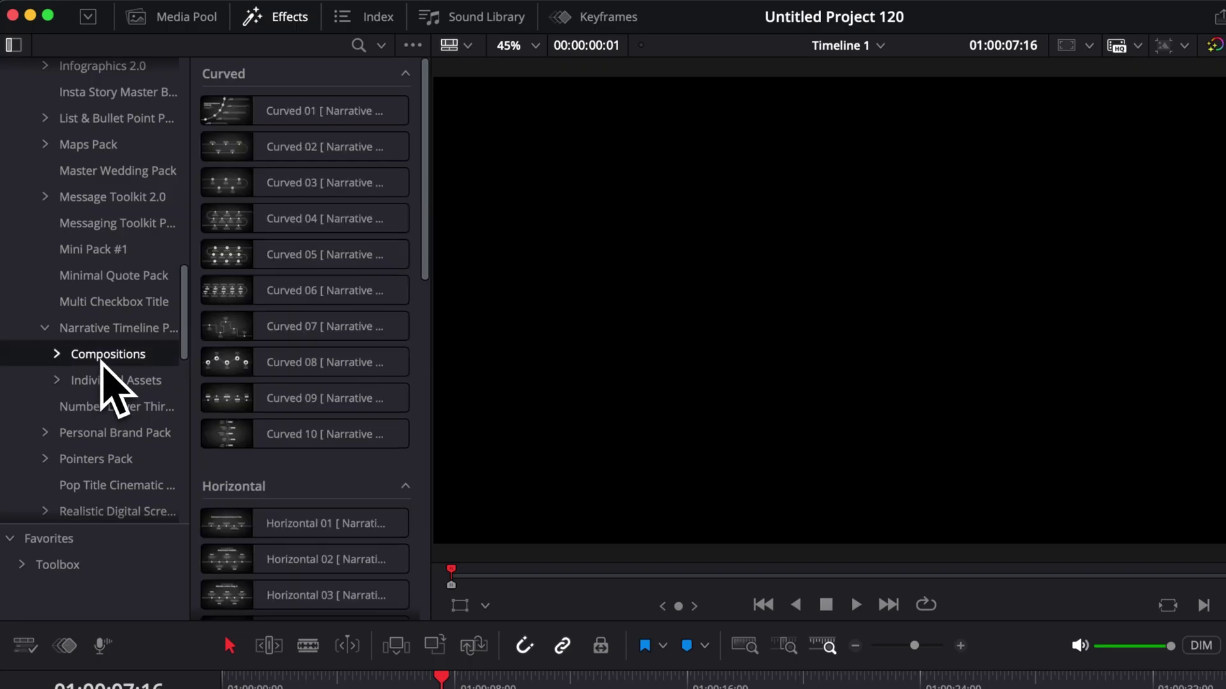
click(106, 385)
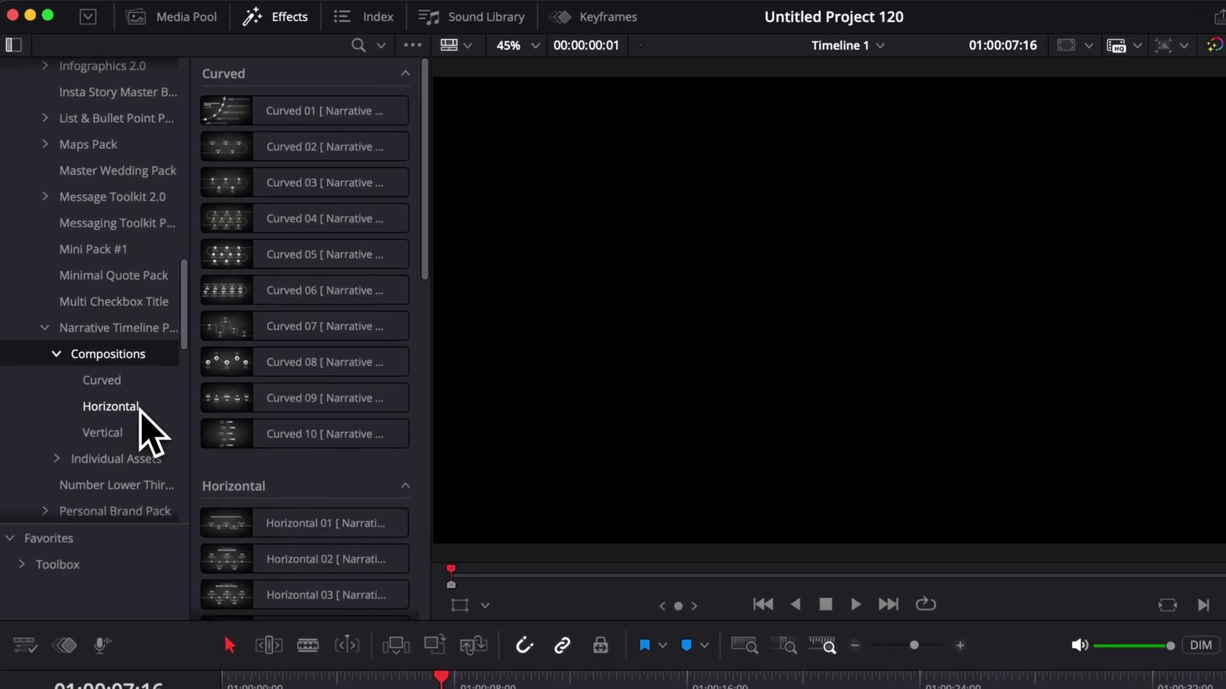
- Place the Horizontal 02 title at the start of Video 1 and park the playhead on it
click(102, 305)
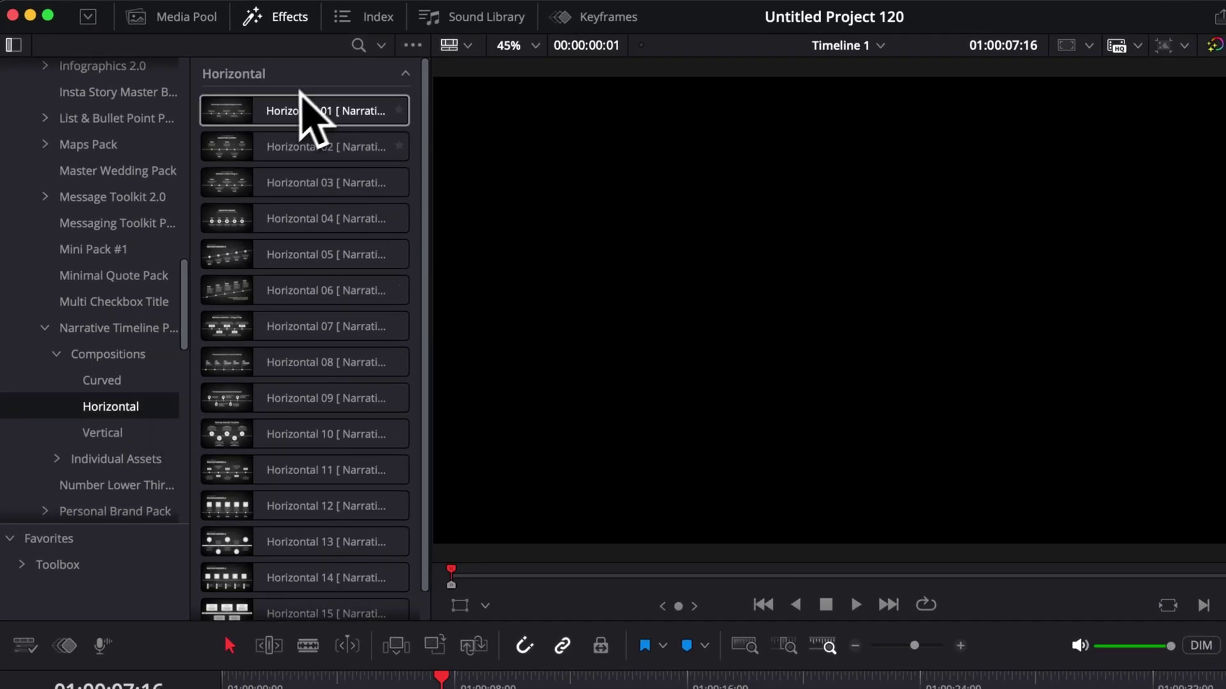
drag(348, 139, 235, 688)
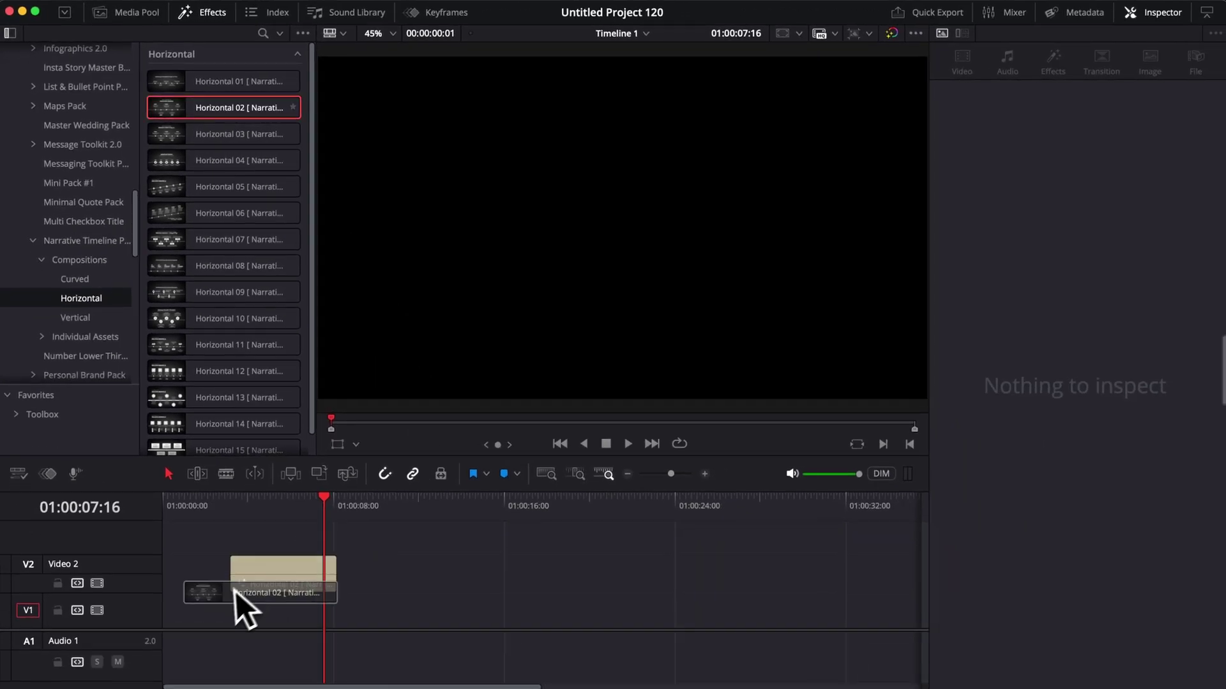
drag(172, 609, 165, 613)
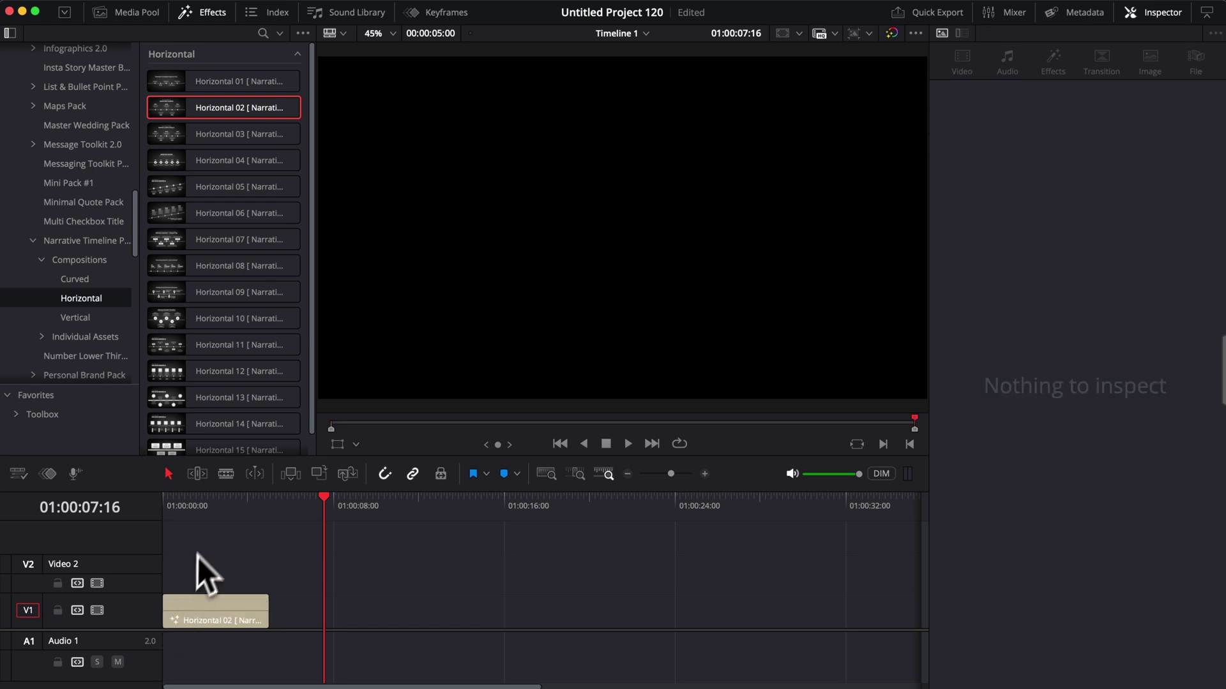
click(207, 507)
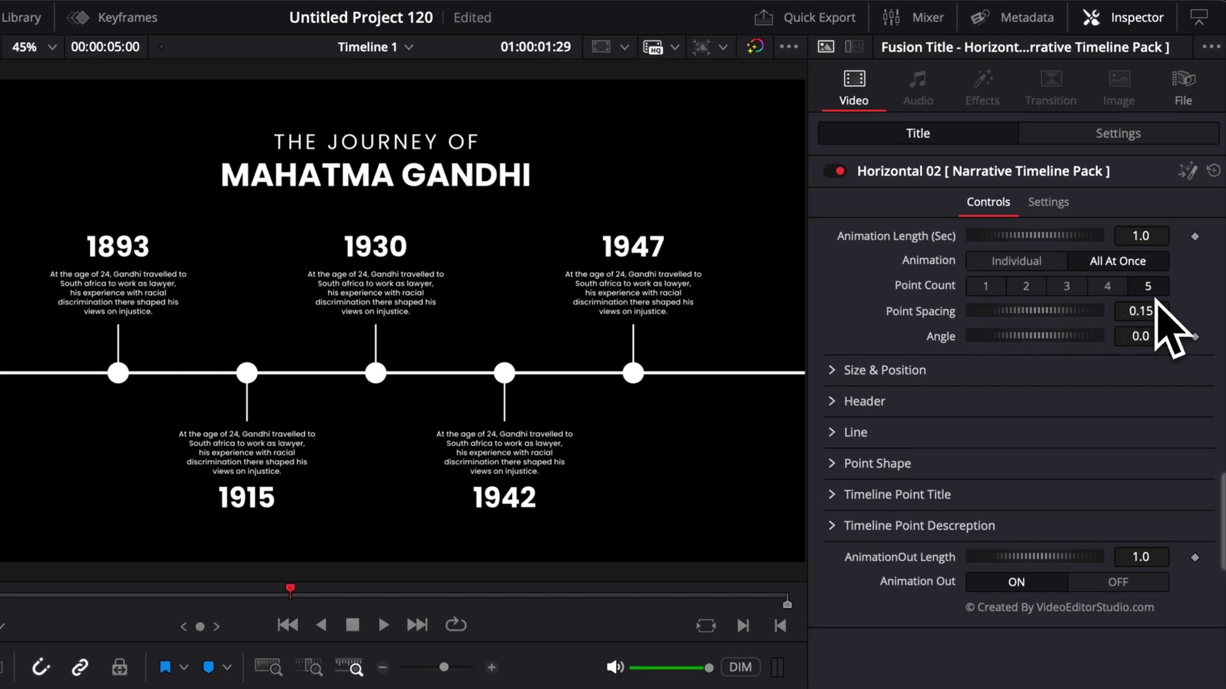
- Step Point Count from 1 up to 5 and play the five-point 1893–1947 animation
click(987, 288)
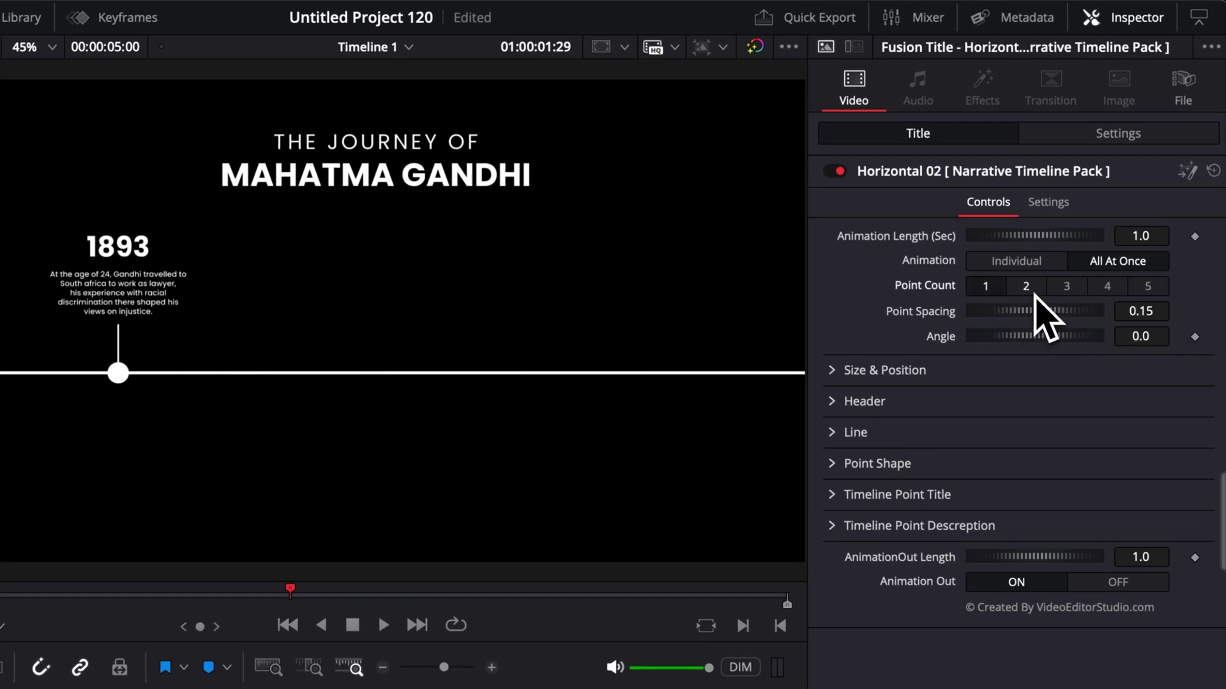
click(1066, 287)
click(1109, 288)
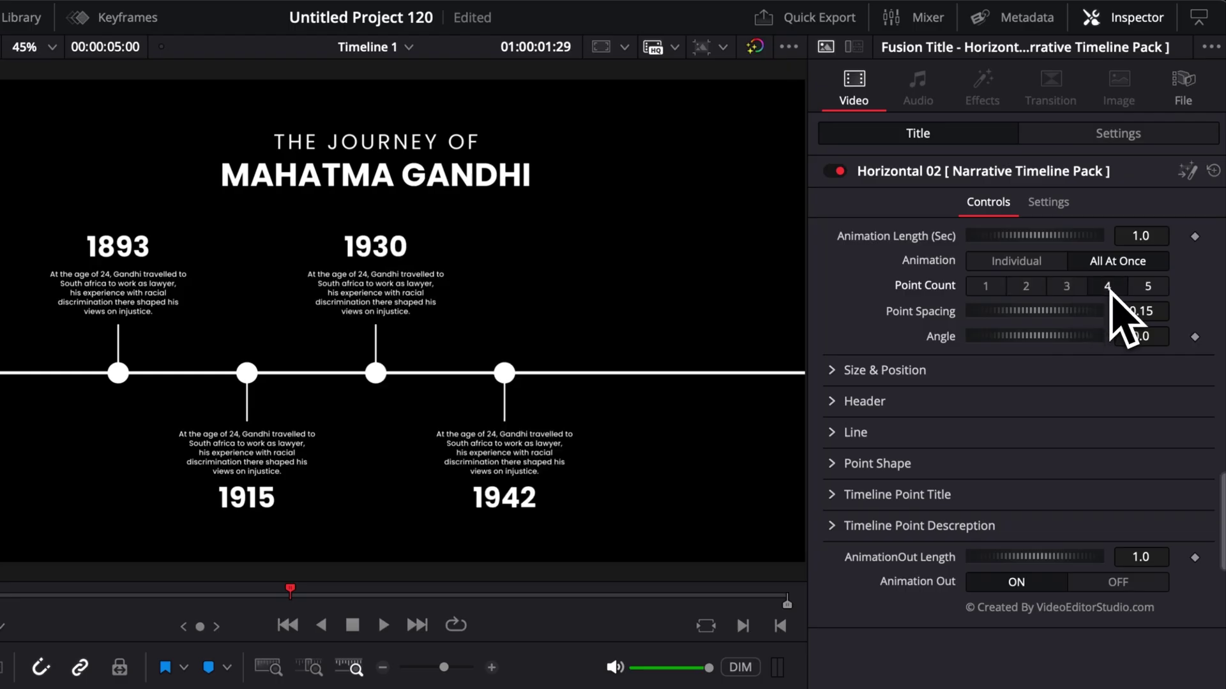
click(1147, 286)
click(82, 561)
key(space)
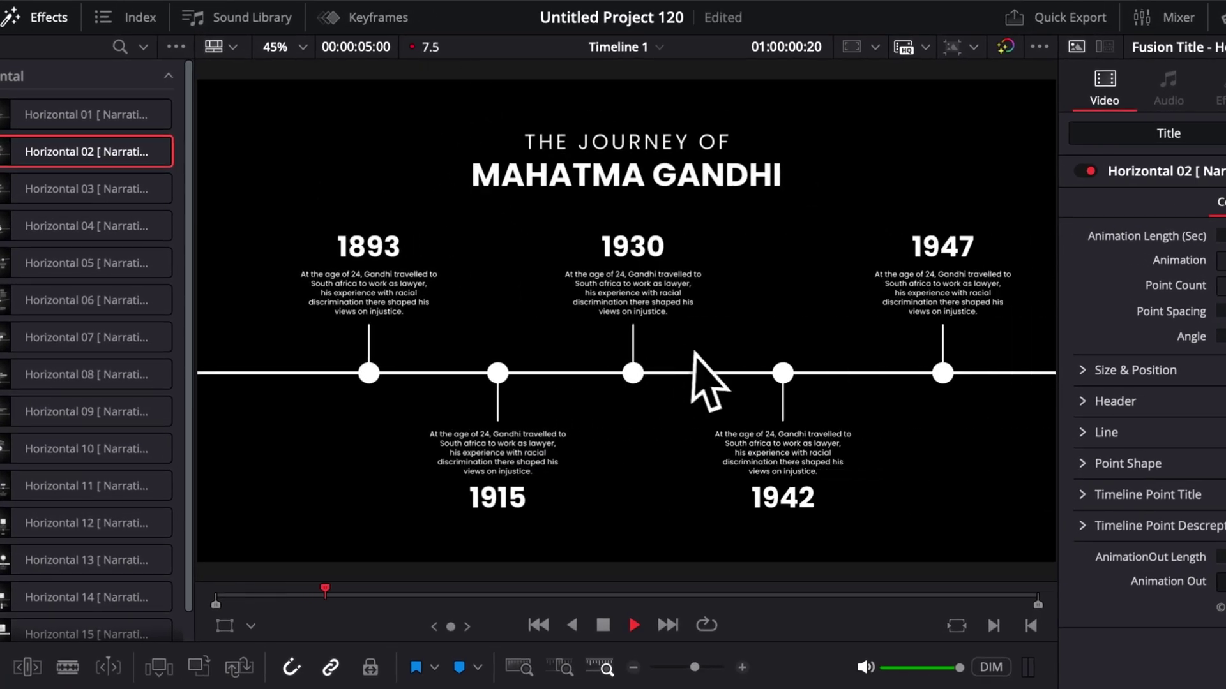
key(space)
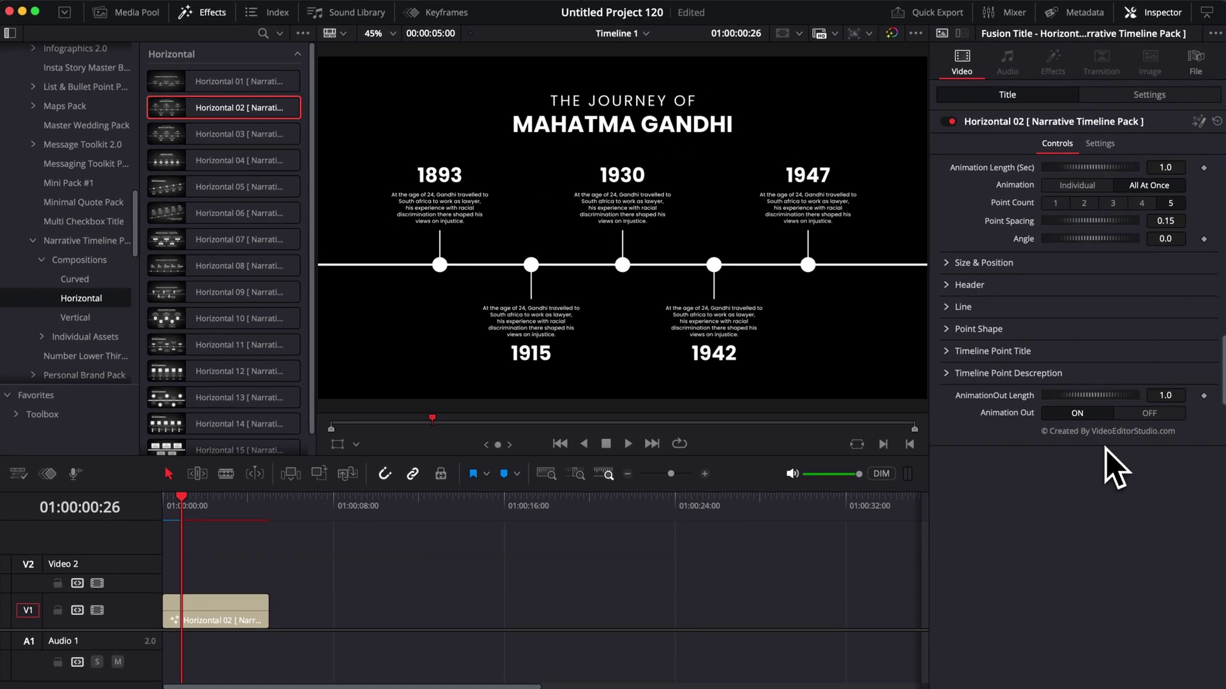
click(167, 508)
key(space)
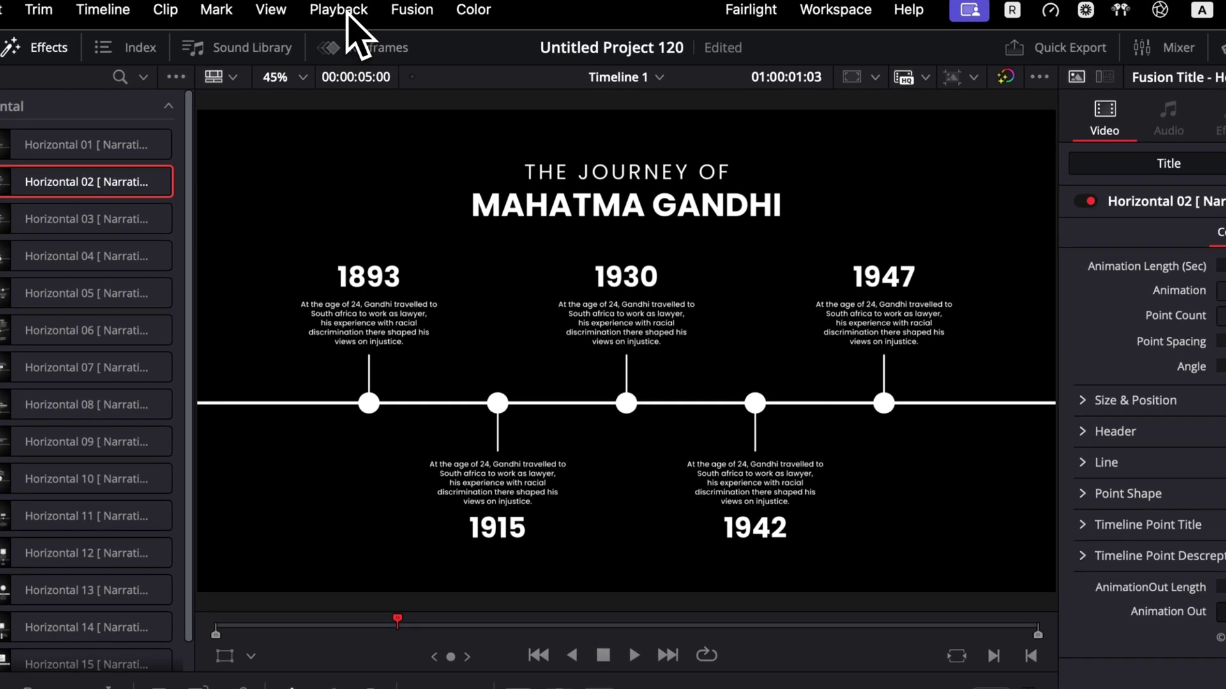
- Set Playback > Render Cache to Smart and replay the Horizontal 02 title from the start
click(362, 2)
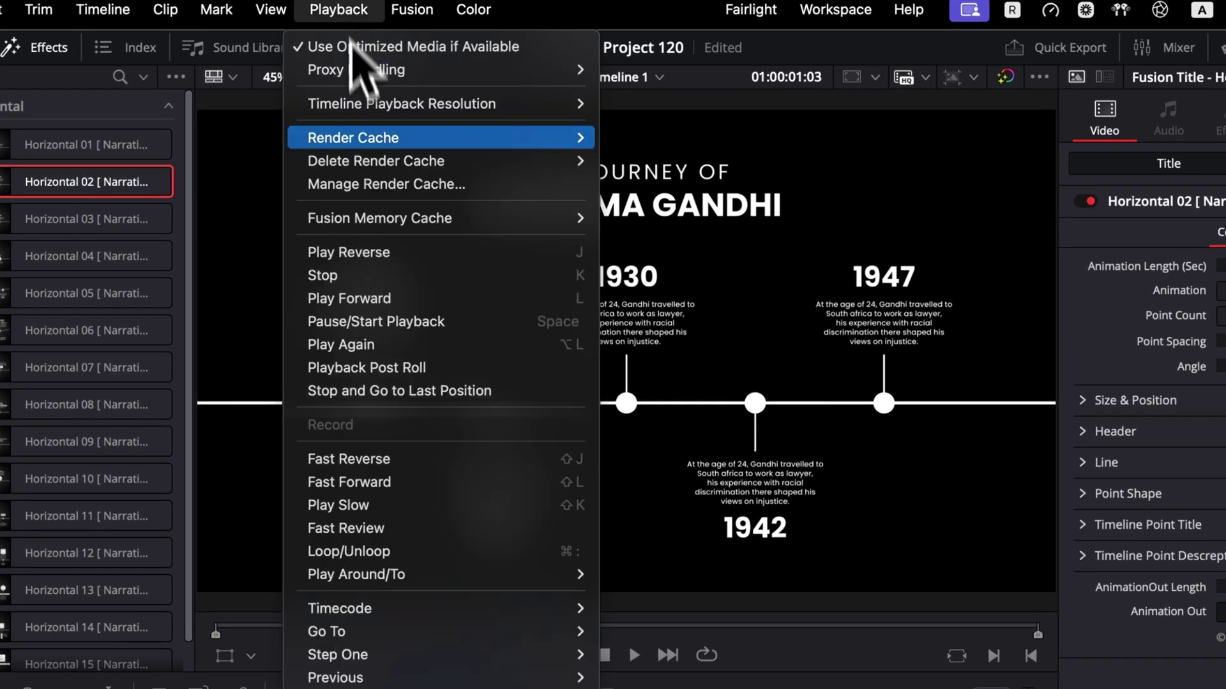
mouse_move(374, 116)
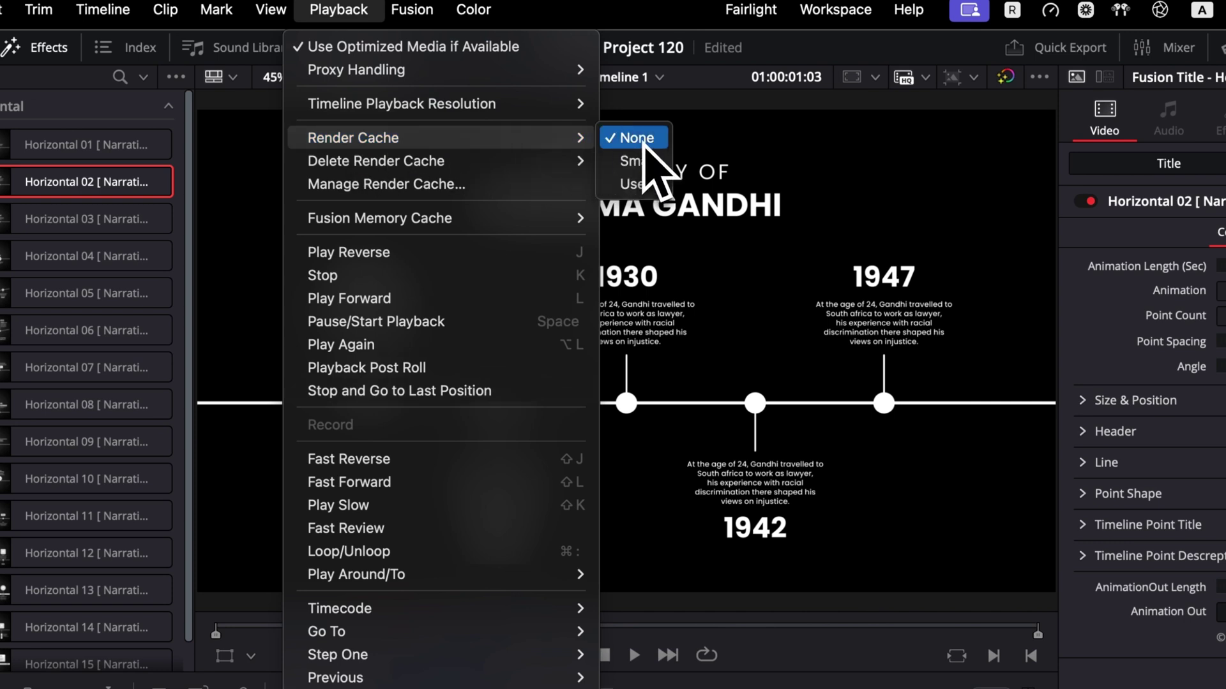
click(638, 161)
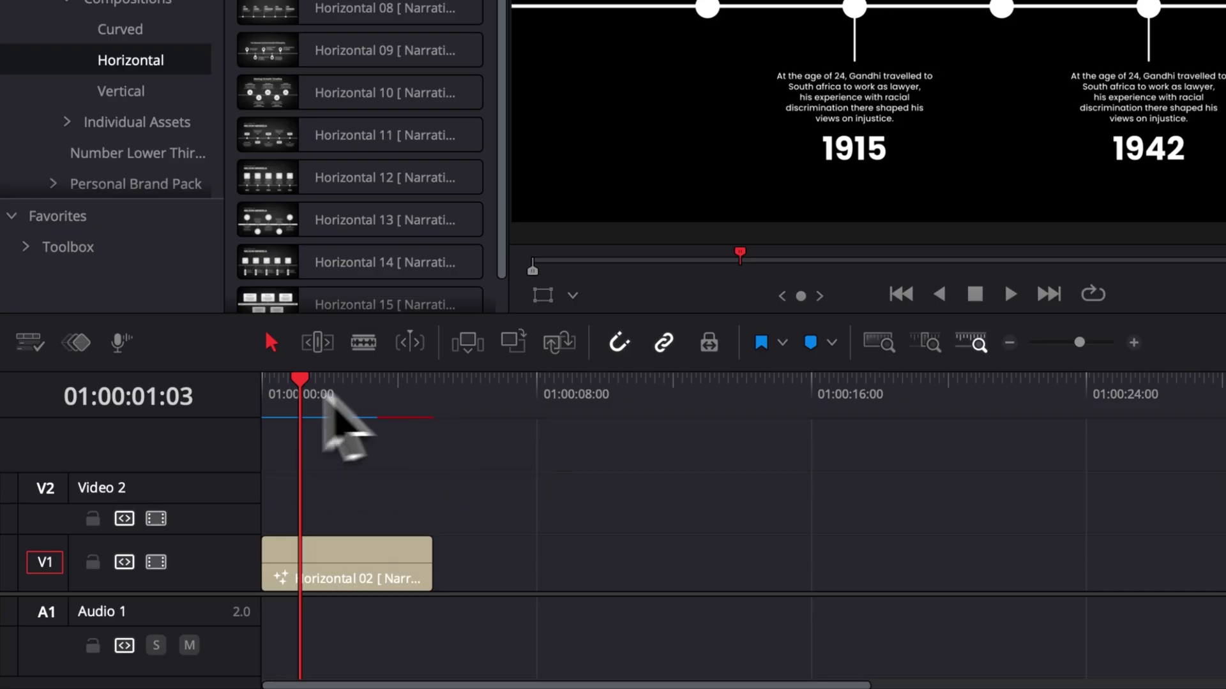
key(Home)
key(space)
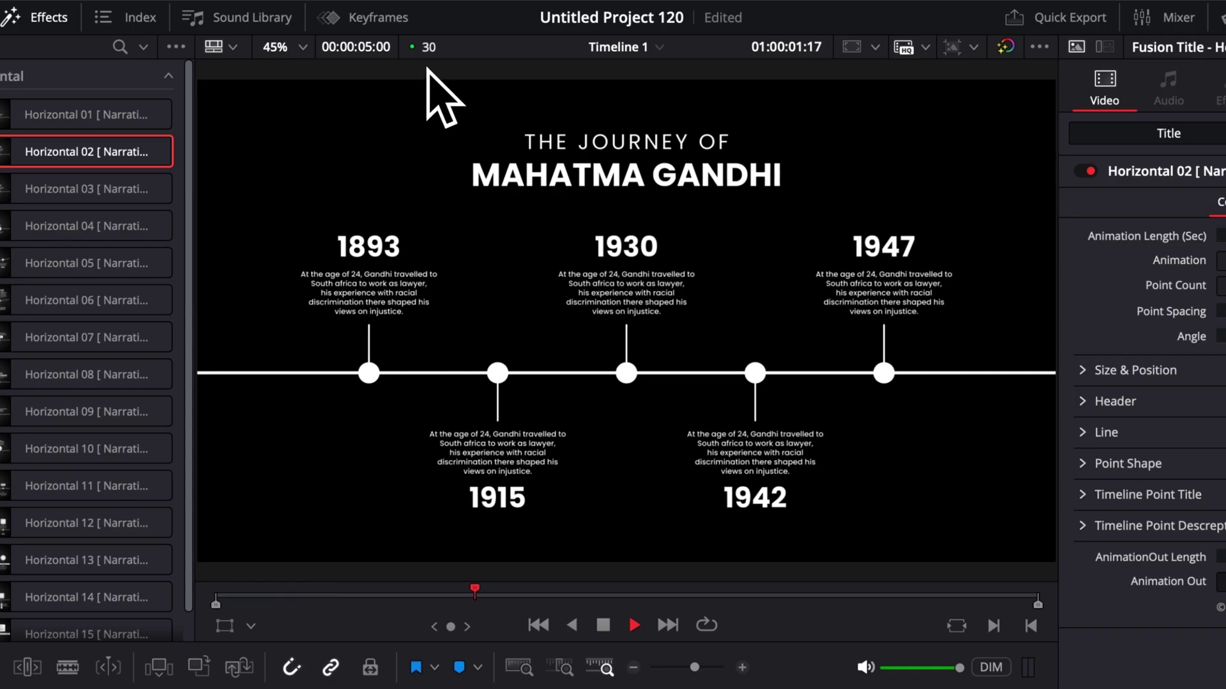
key(space)
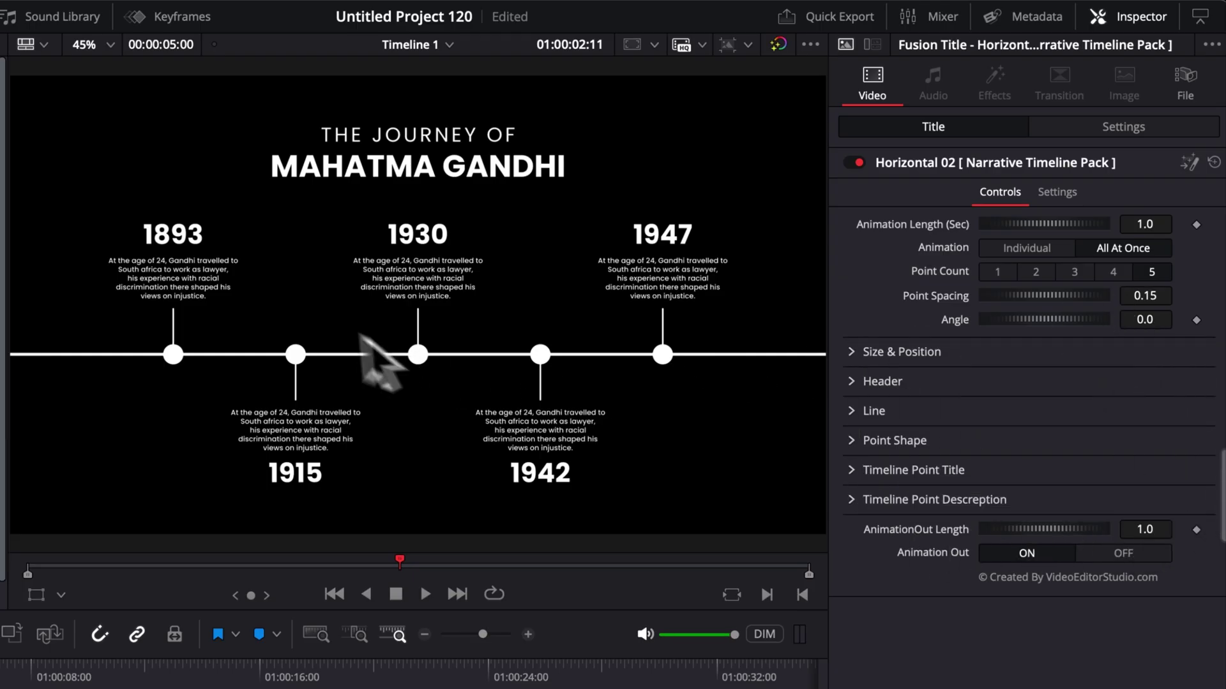
- Set Point Count to 3, Point Spacing to 0.297 and the line Angle to 13.4
click(1077, 273)
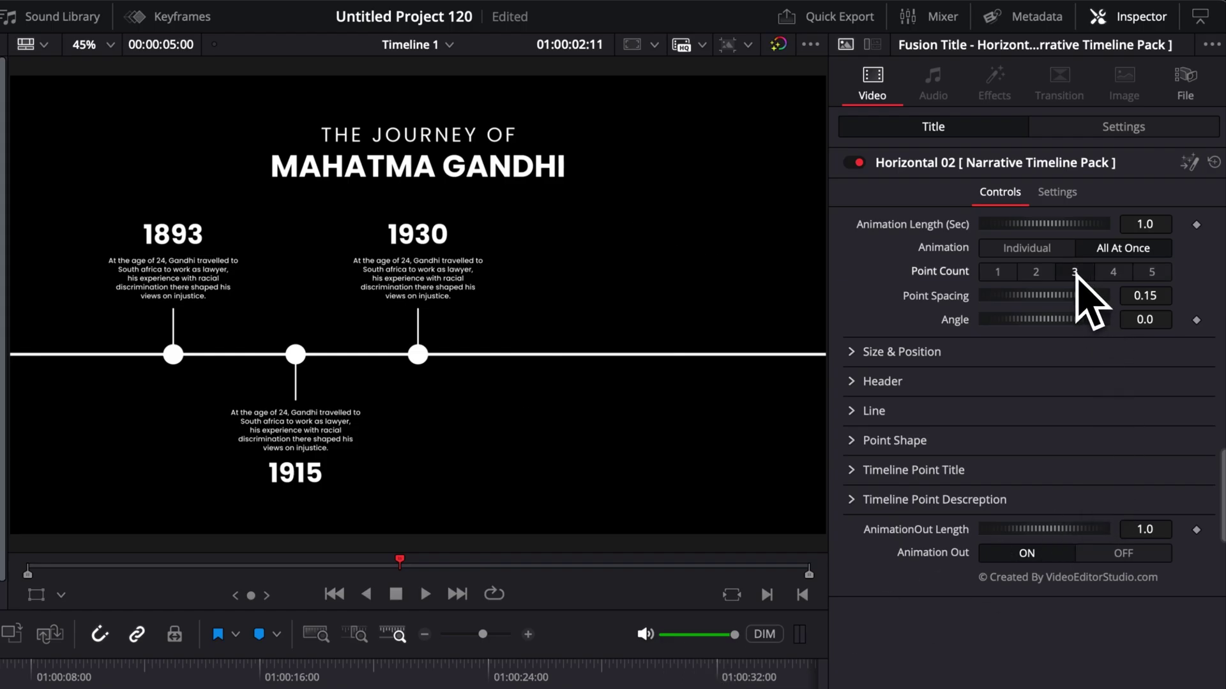
drag(1140, 300, 1168, 300)
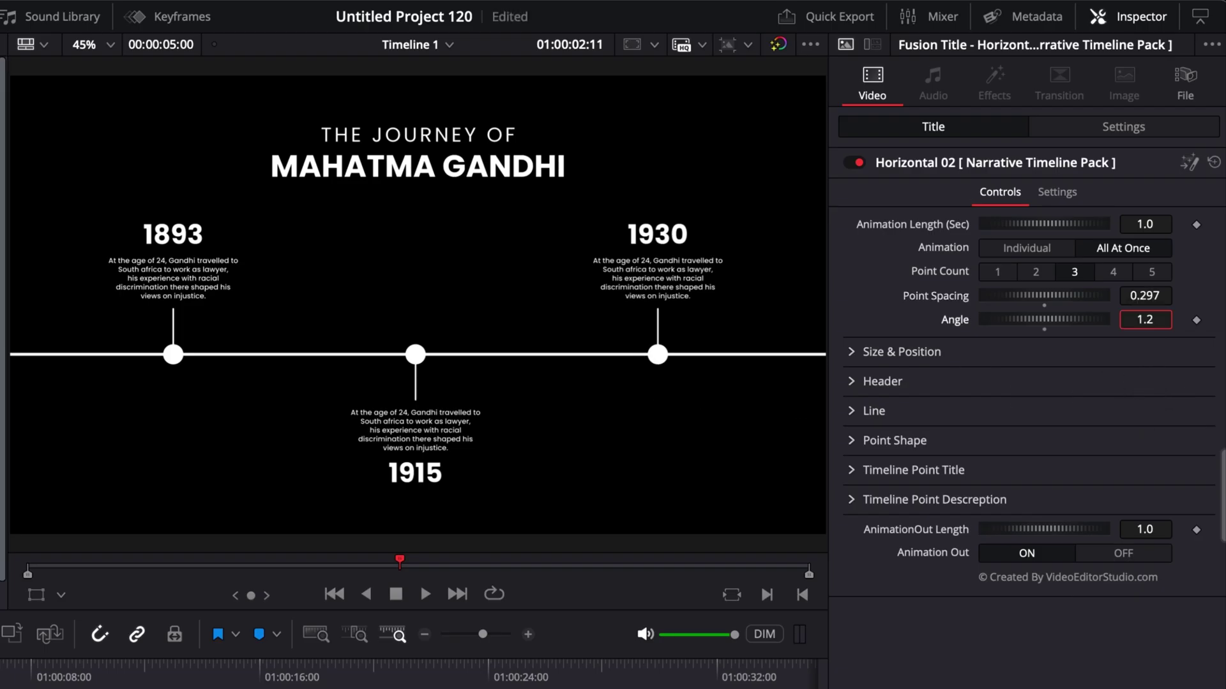
drag(1145, 319, 954, 357)
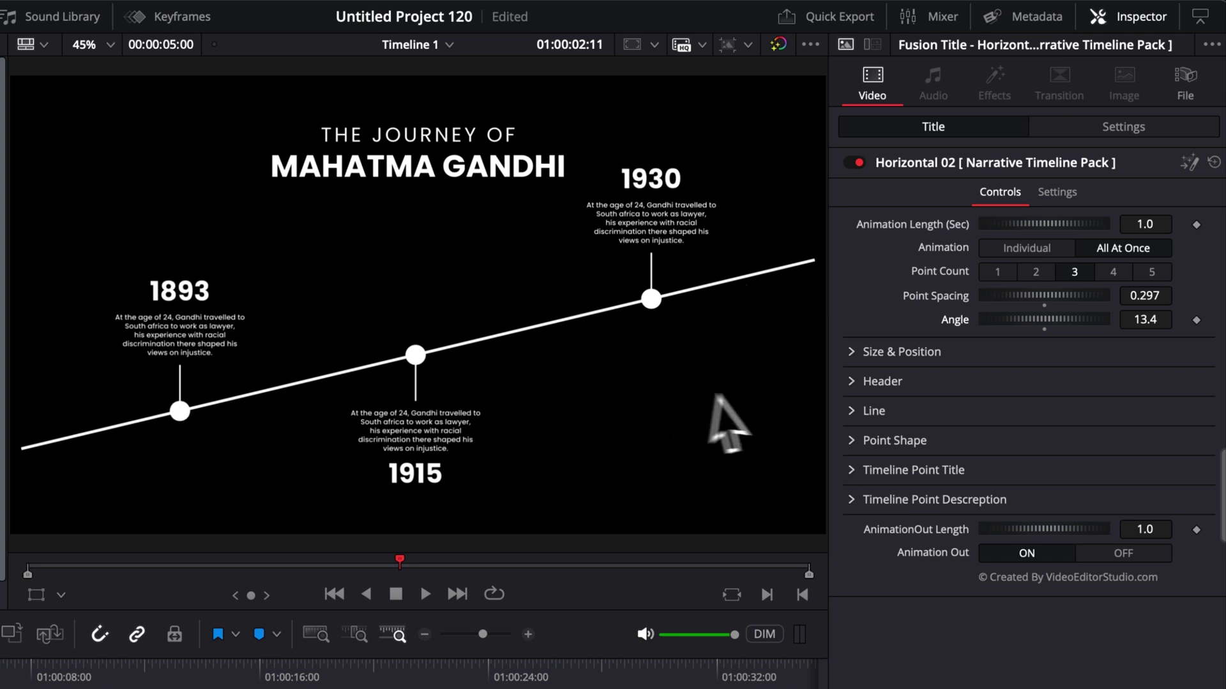
- Delete the 'THE JOURNEY OF' header text in the Header settings
click(853, 351)
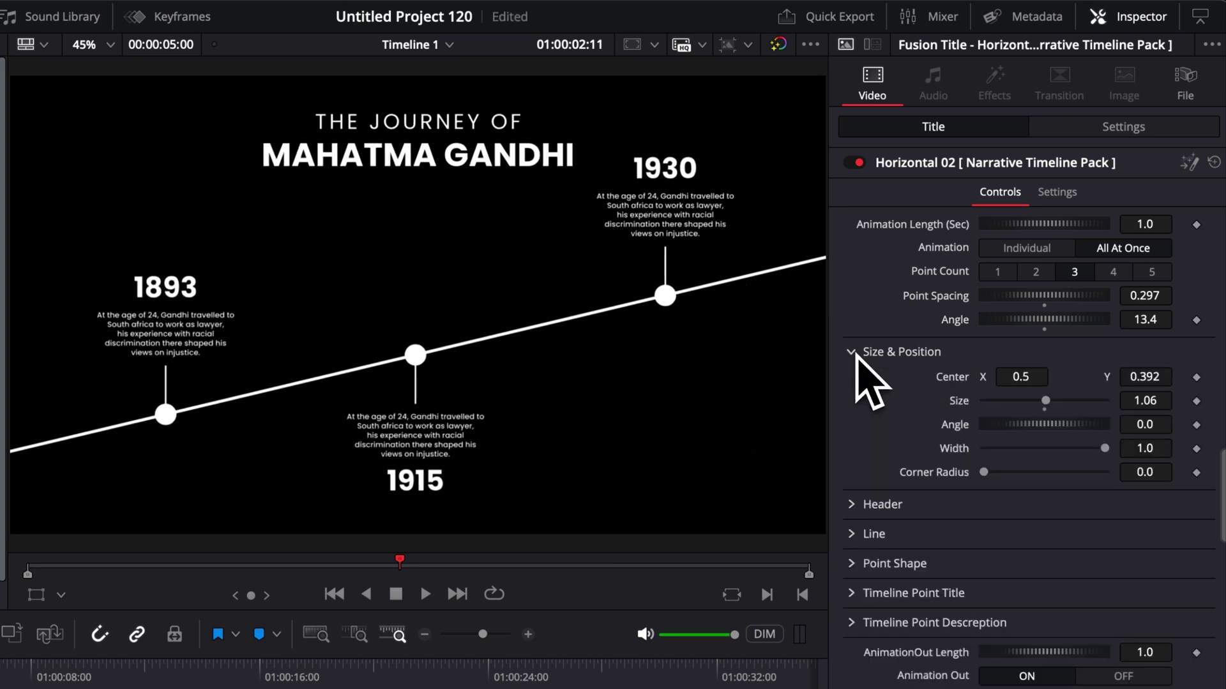
click(851, 353)
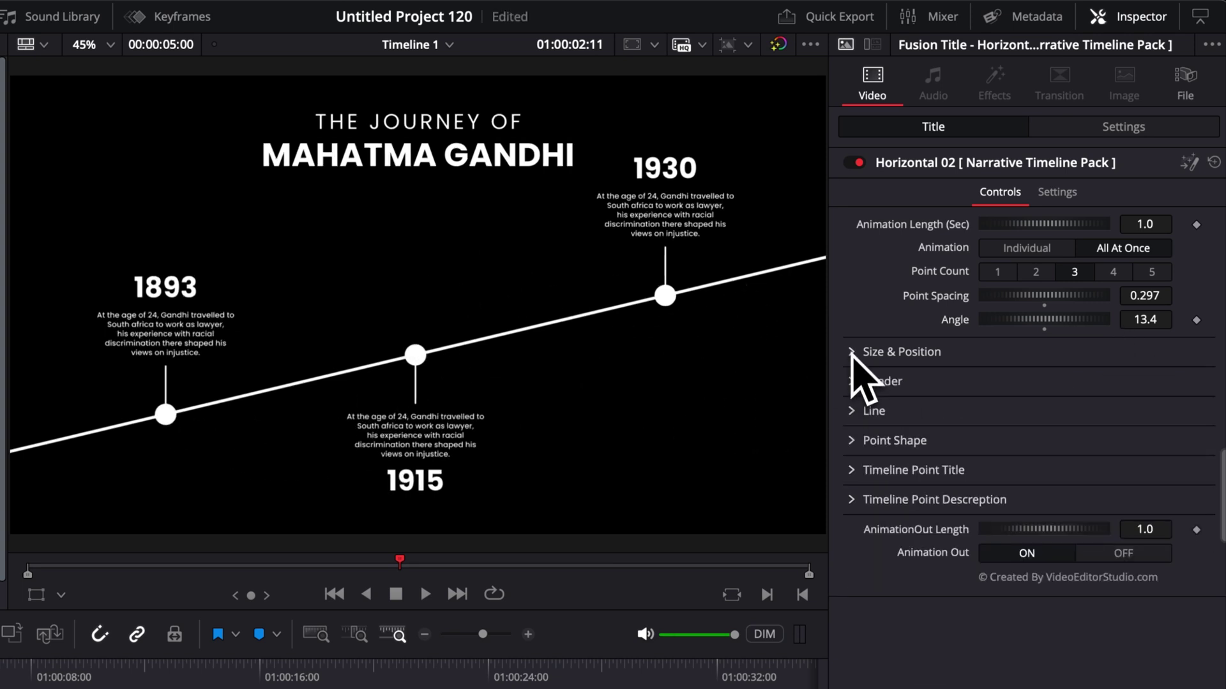
click(852, 380)
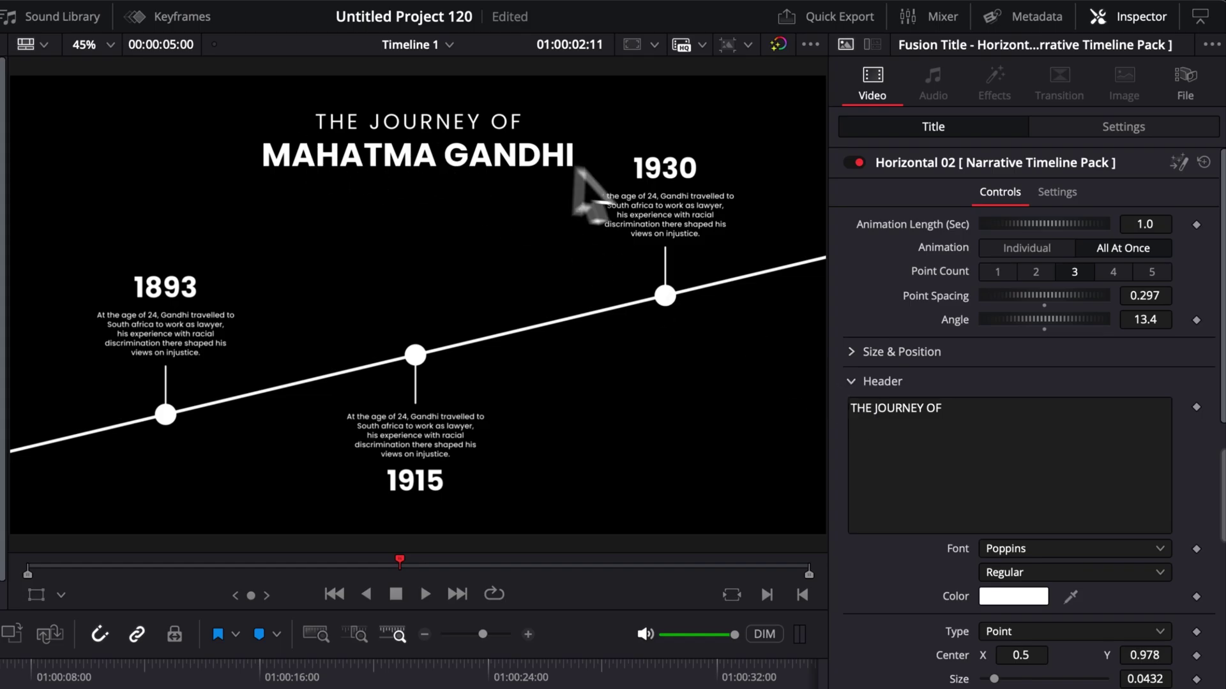
click(980, 407)
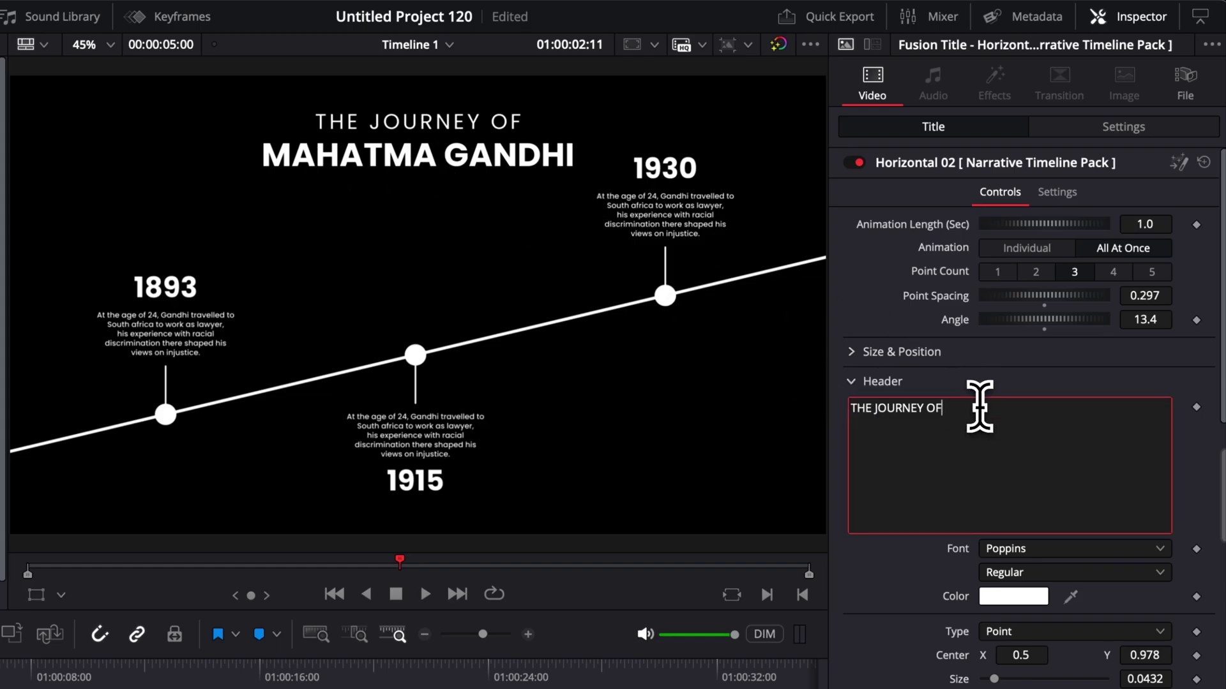
key(ctrl+a)
key(BackSpace)
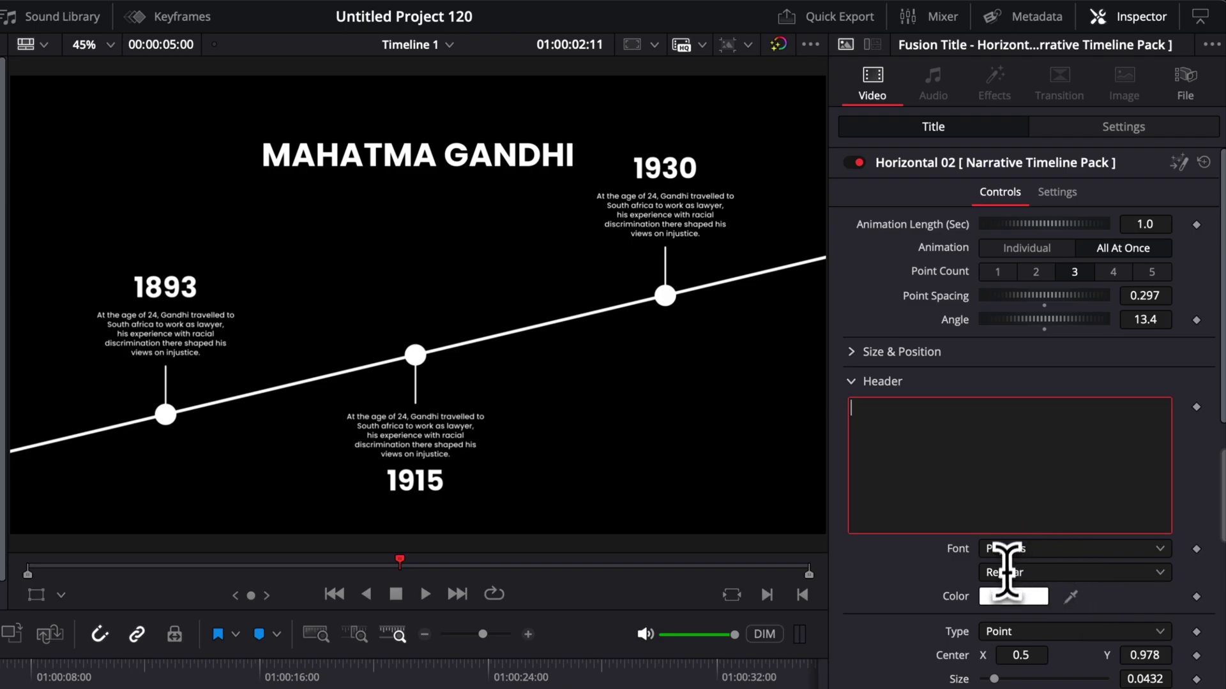
scroll(1008, 568, down, 5)
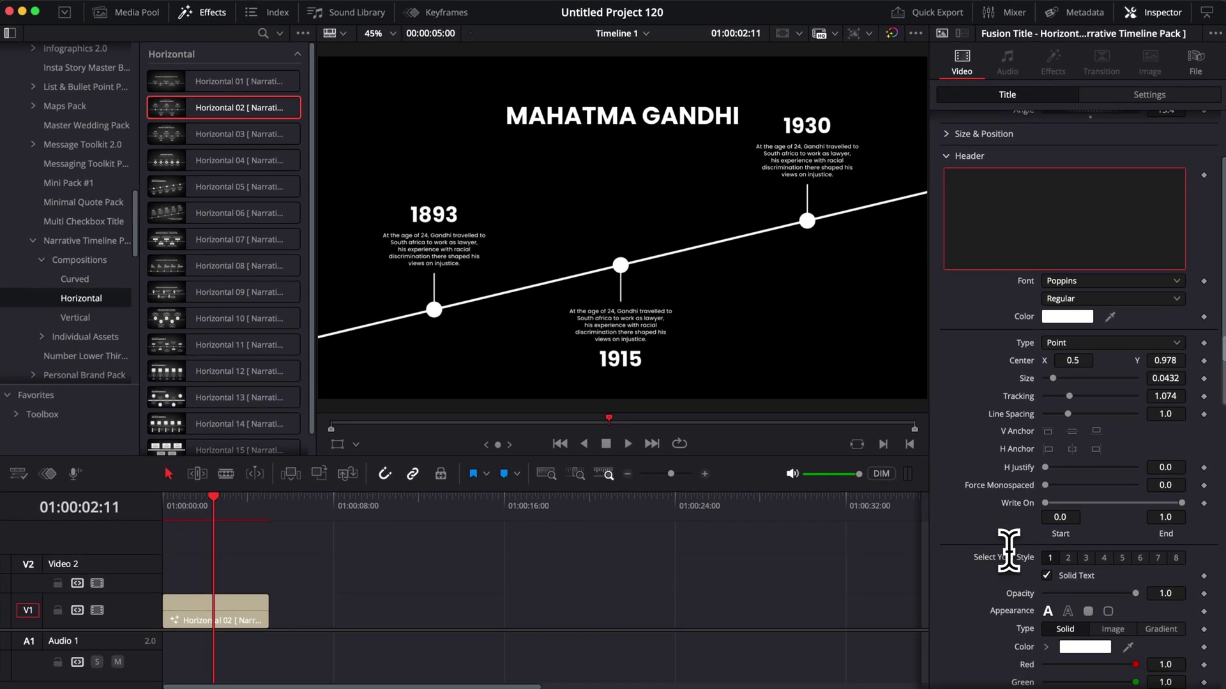
scroll(1008, 549, down, 3)
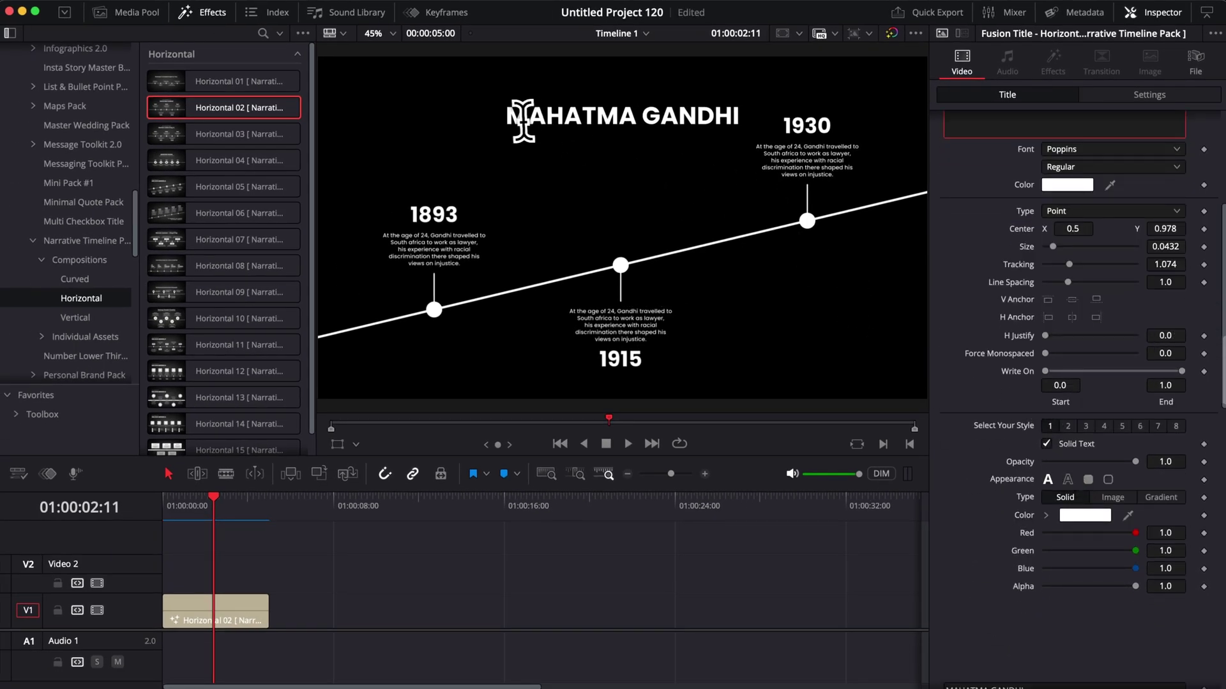
scroll(1021, 452, up, 6)
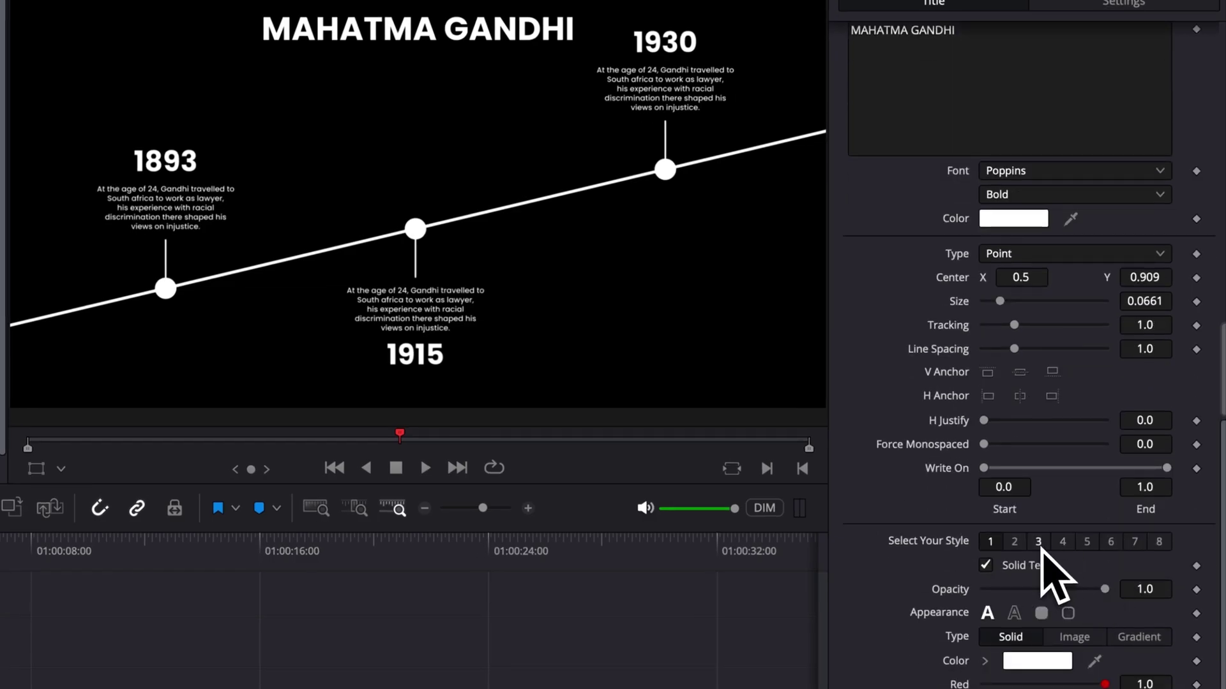
- Put MAHATMA GANDHI in a grey Style 3 text box and move Center X to 0.313
click(1038, 543)
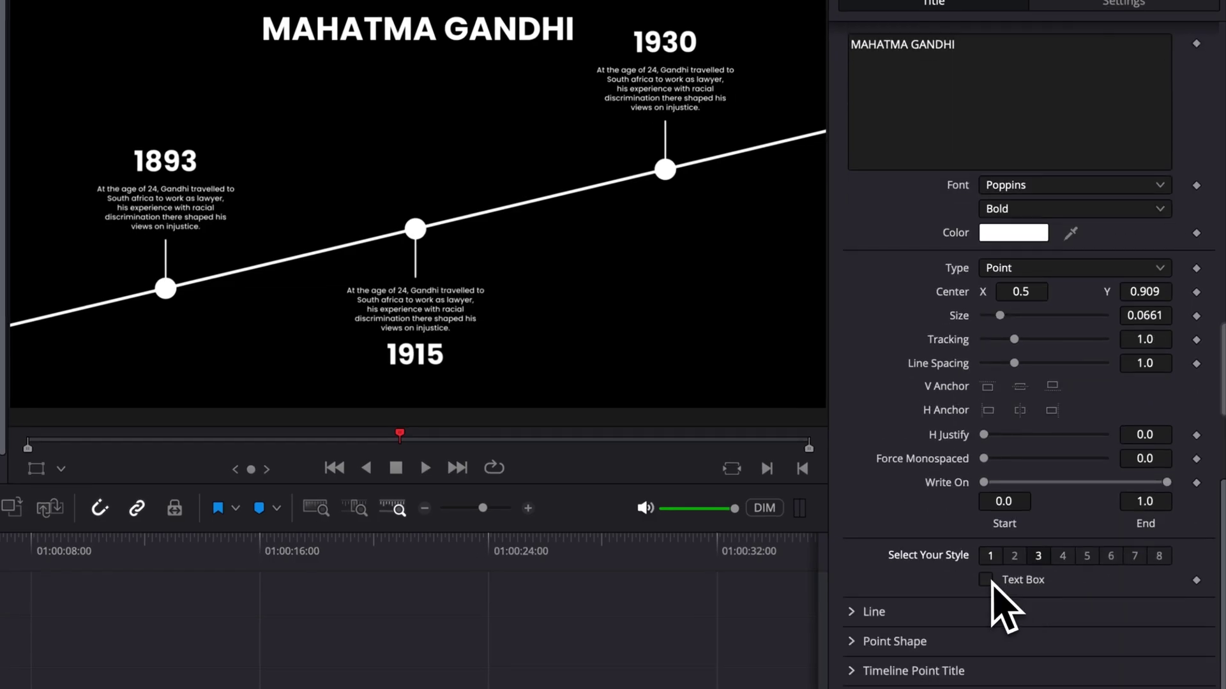
scroll(996, 638, down, 3)
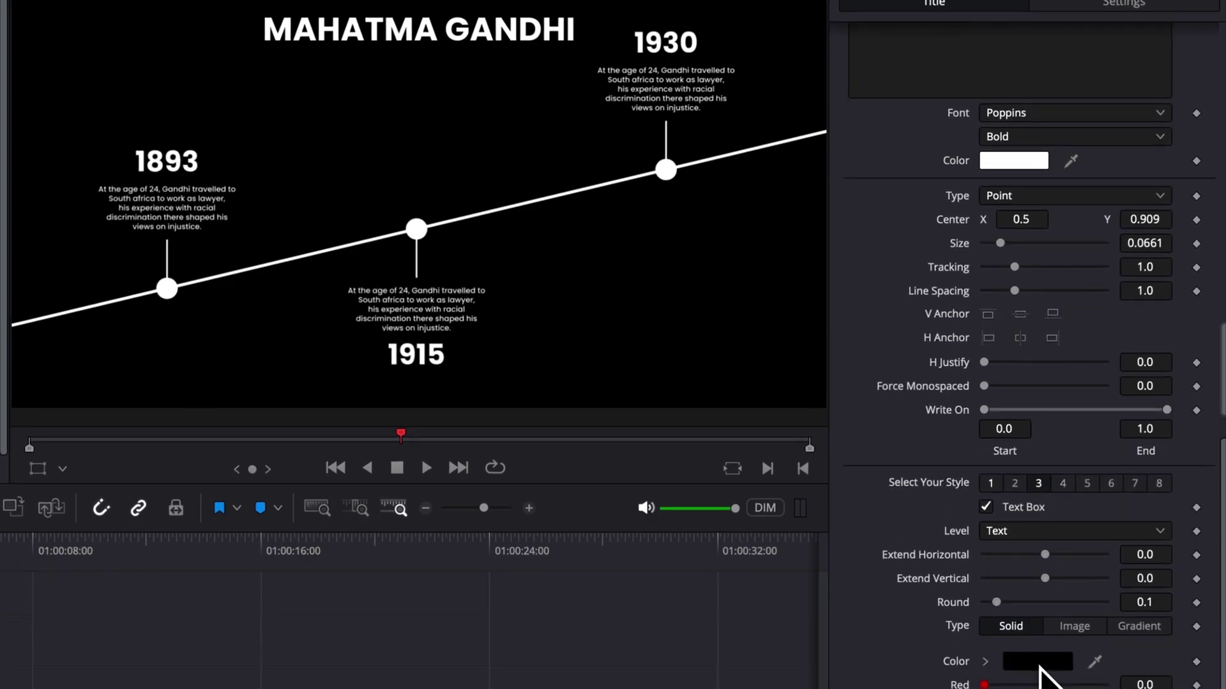
click(1043, 667)
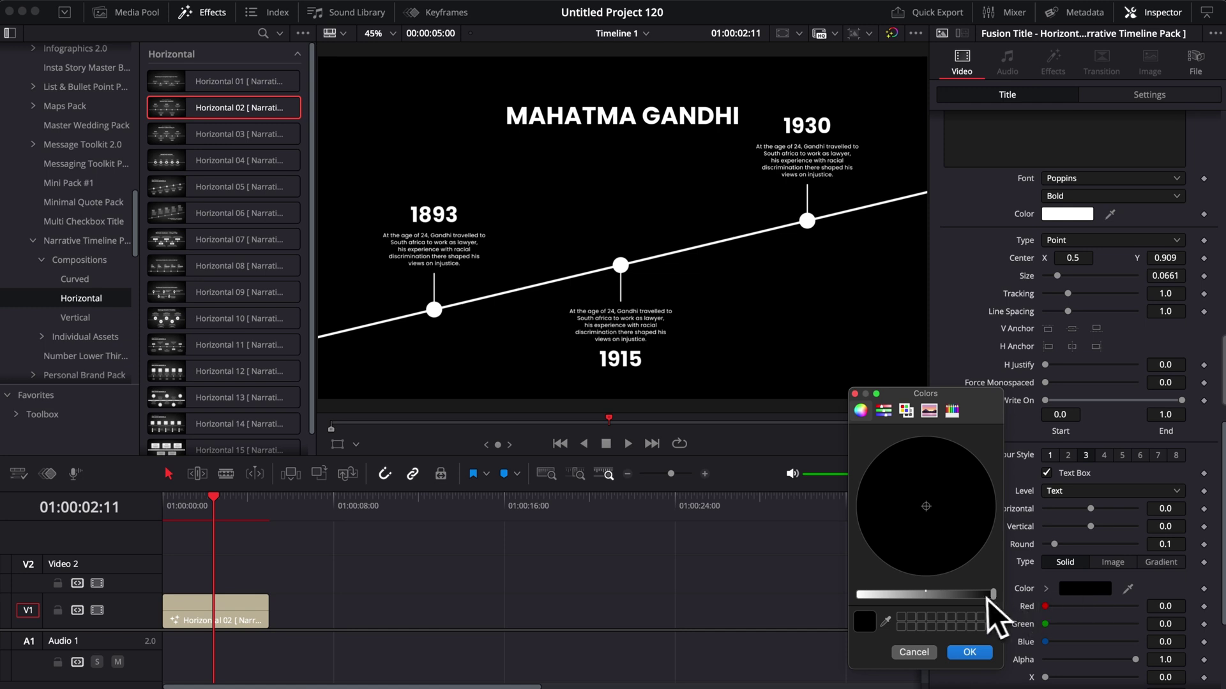
drag(989, 596, 937, 596)
click(971, 652)
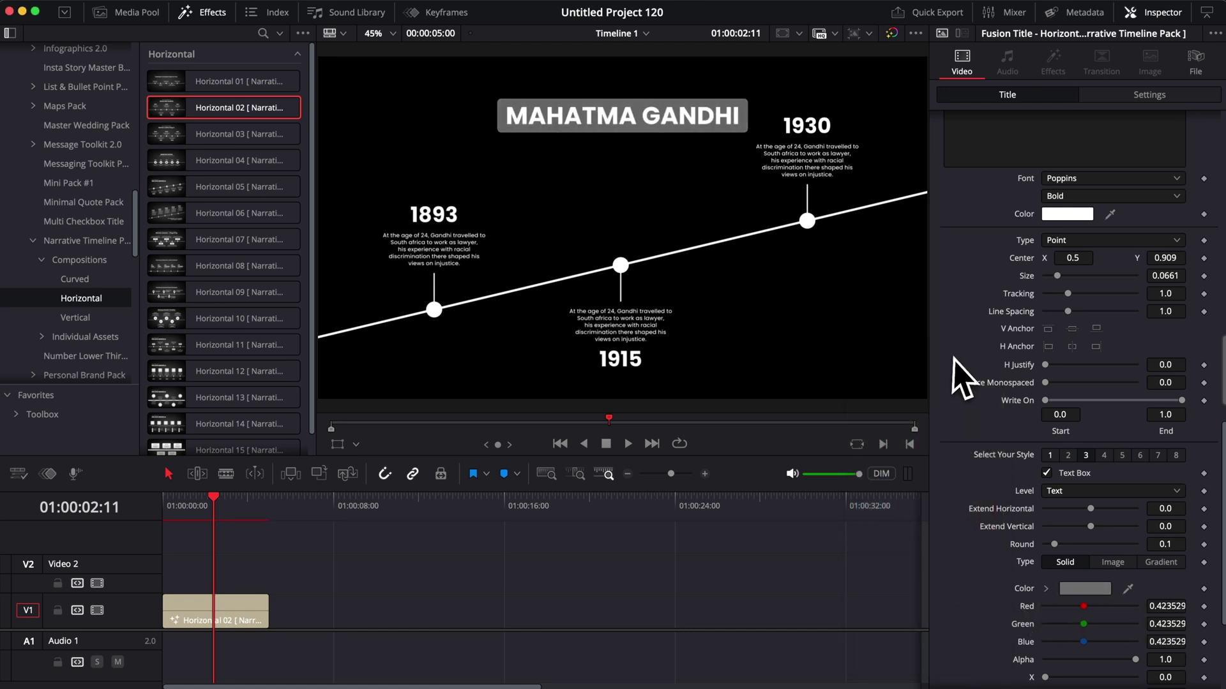
scroll(960, 380, up, 3)
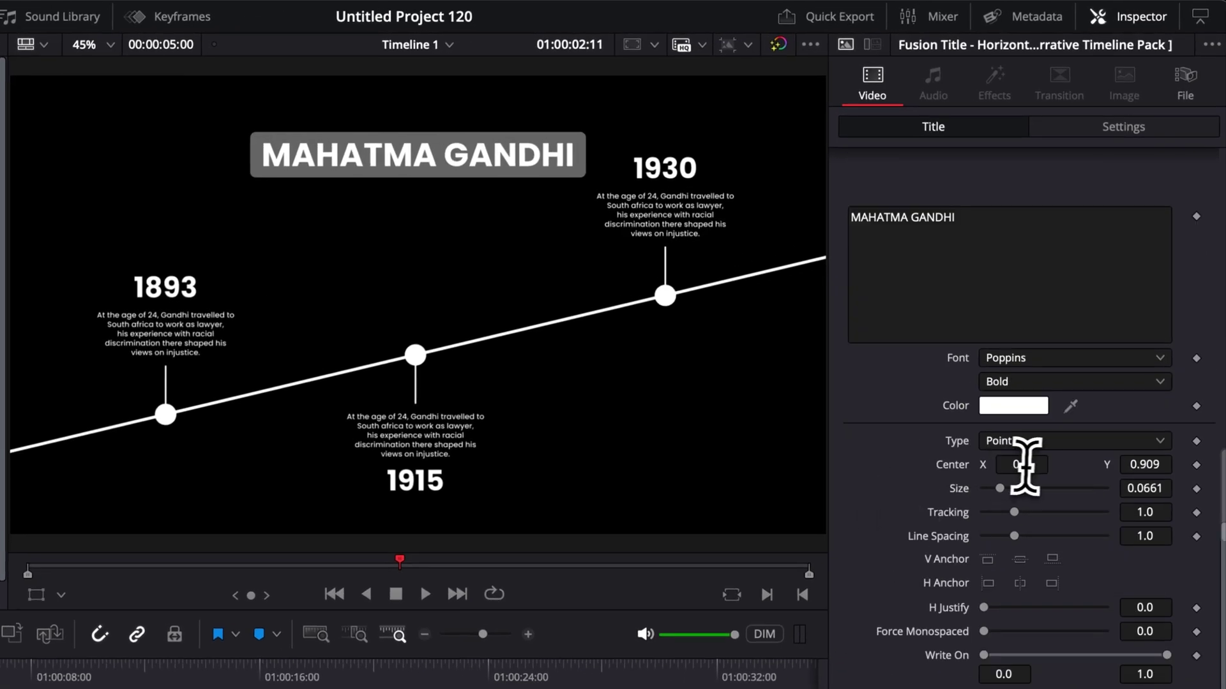
drag(1025, 465, 978, 465)
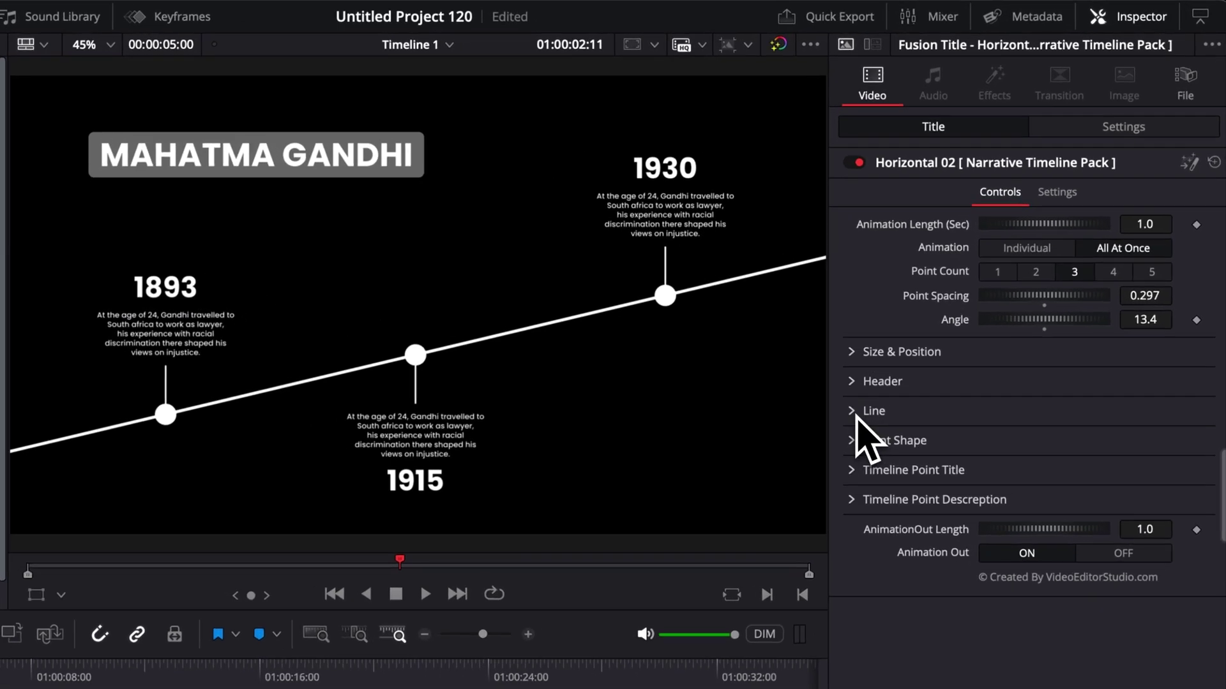
- Thin the Line Thickness to about 0.0009 and change the Point Shape to Diamond
click(961, 306)
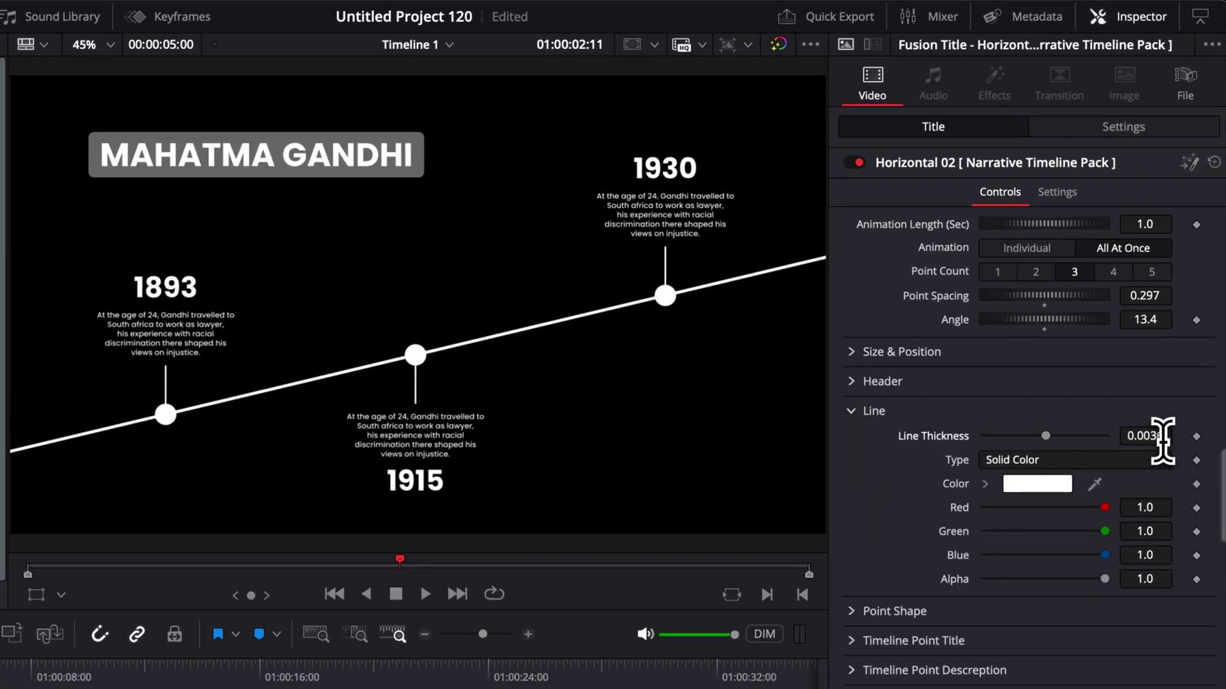
drag(1162, 439, 1133, 439)
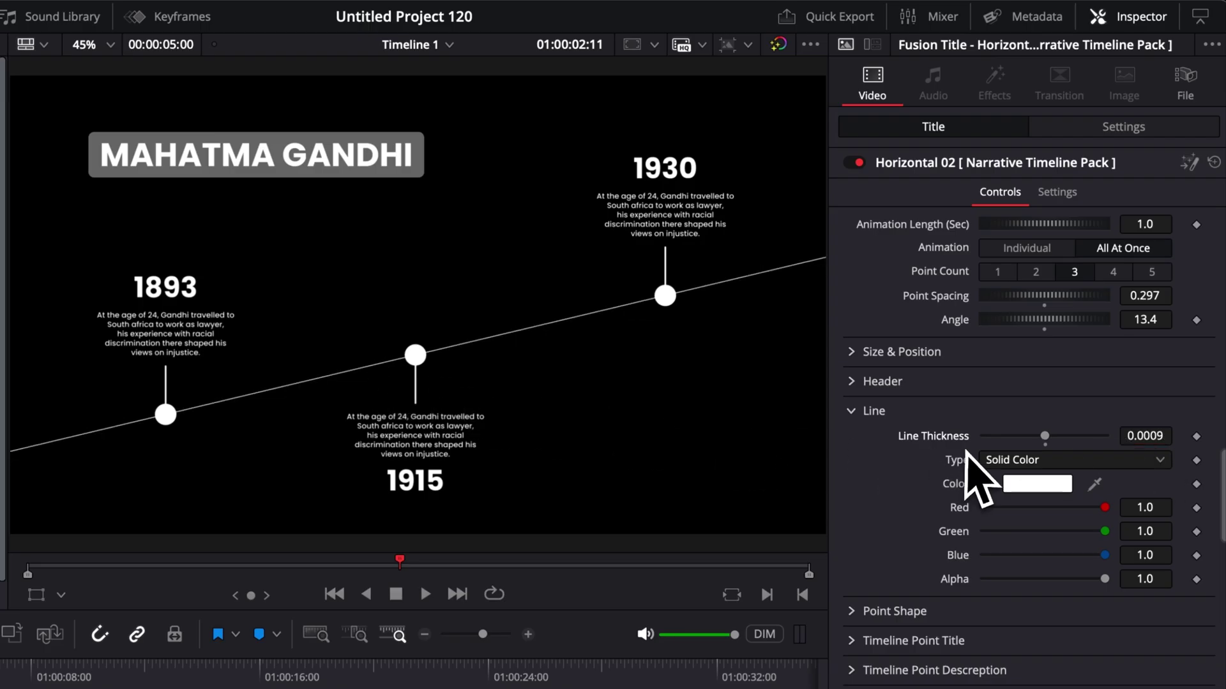
click(852, 411)
click(852, 440)
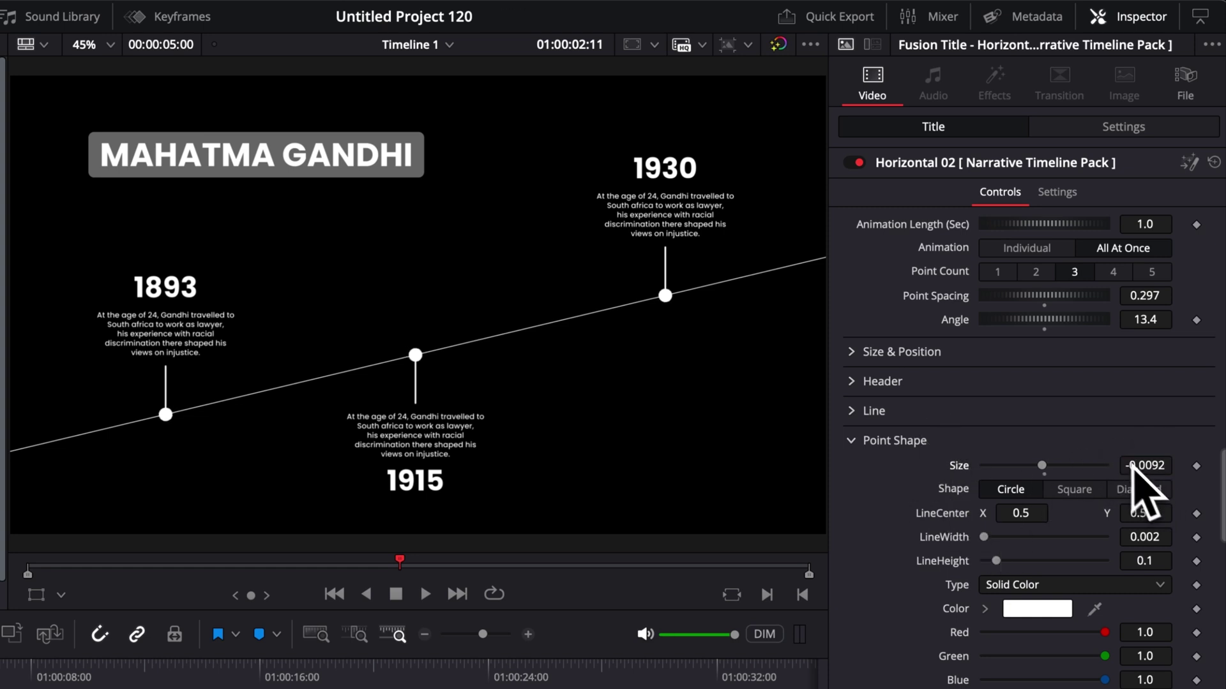
click(1082, 494)
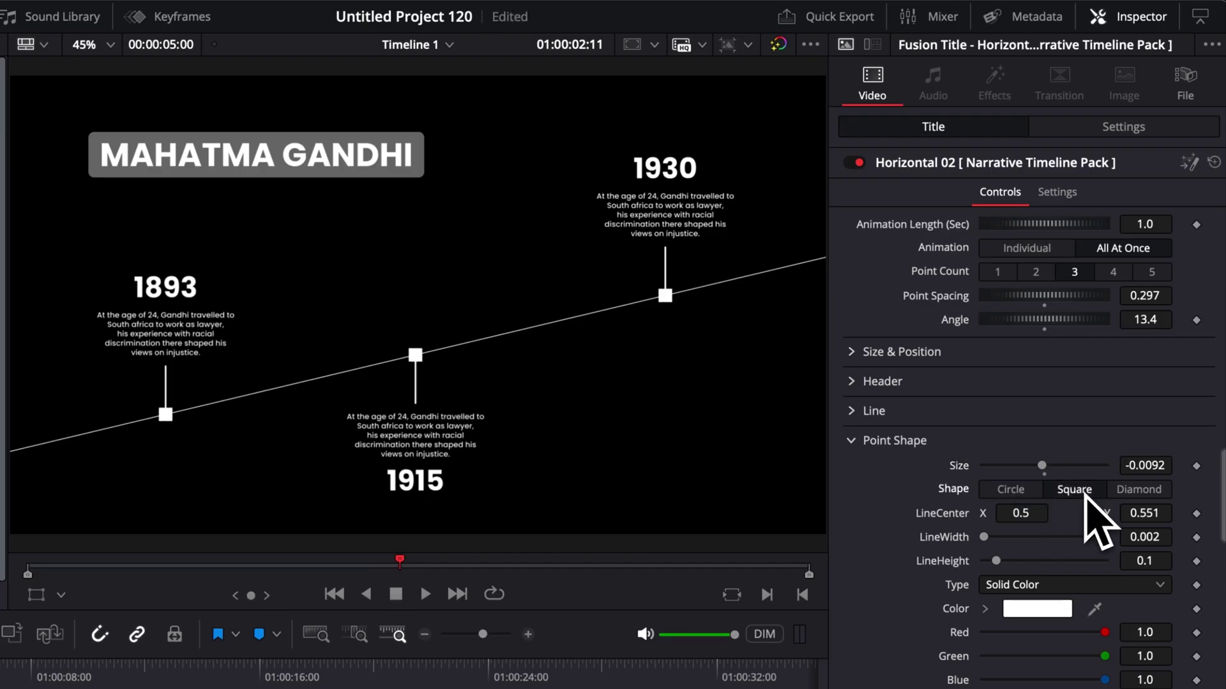
click(1148, 493)
- Set the Point Shape LineWidth to 0 to remove the point stems
click(1145, 537)
text(0)
key(Return)
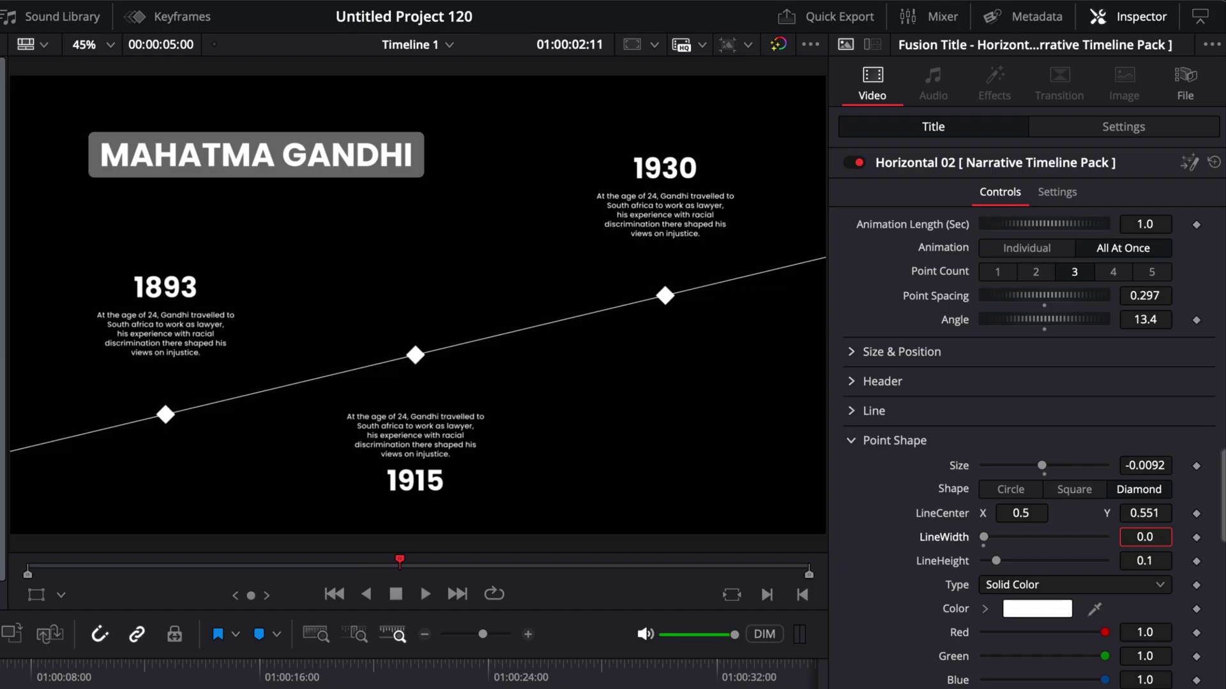
- Move First Point Center to 0.296 and tighten Point Spacing to 0.257
click(894, 440)
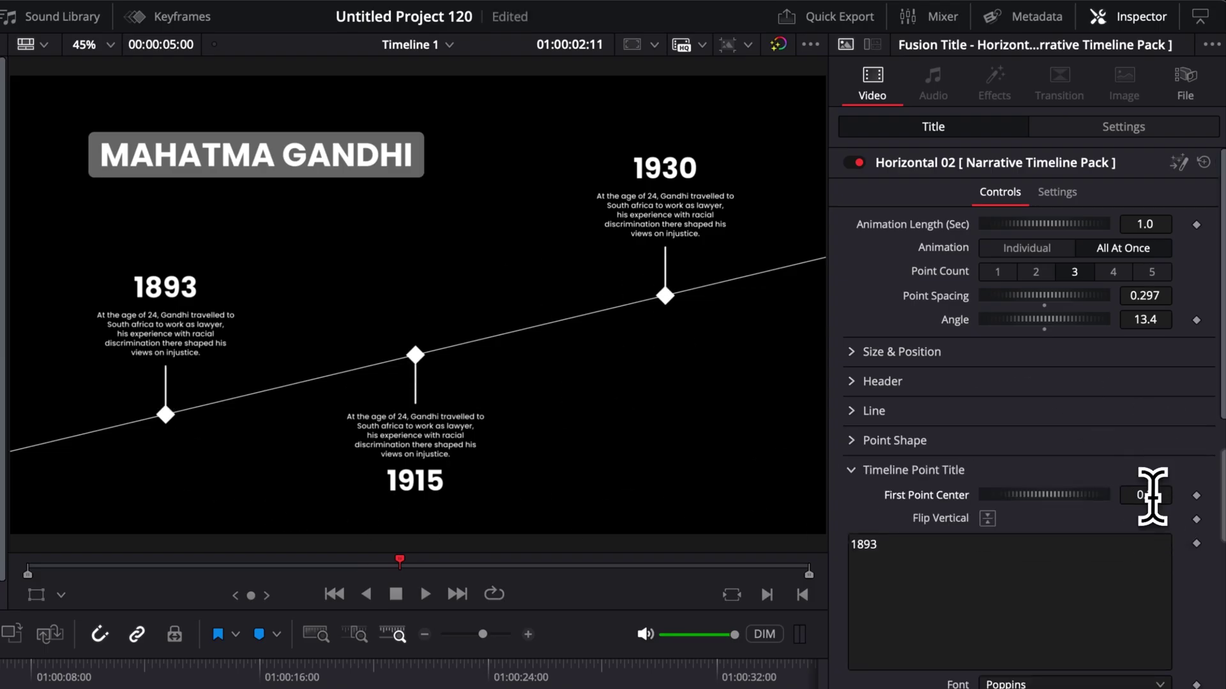
drag(1145, 495, 1183, 495)
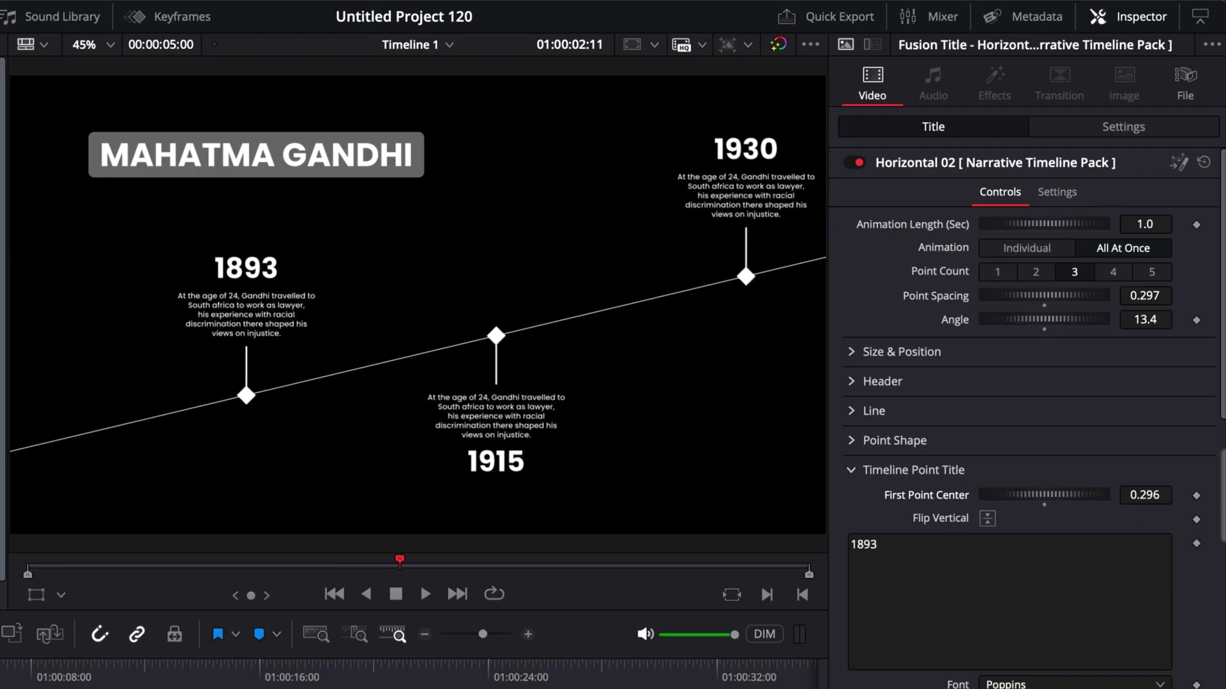
mouse_move(1155, 299)
mouse_down()
mouse_move(1116, 299)
mouse_move(1143, 298)
mouse_up()
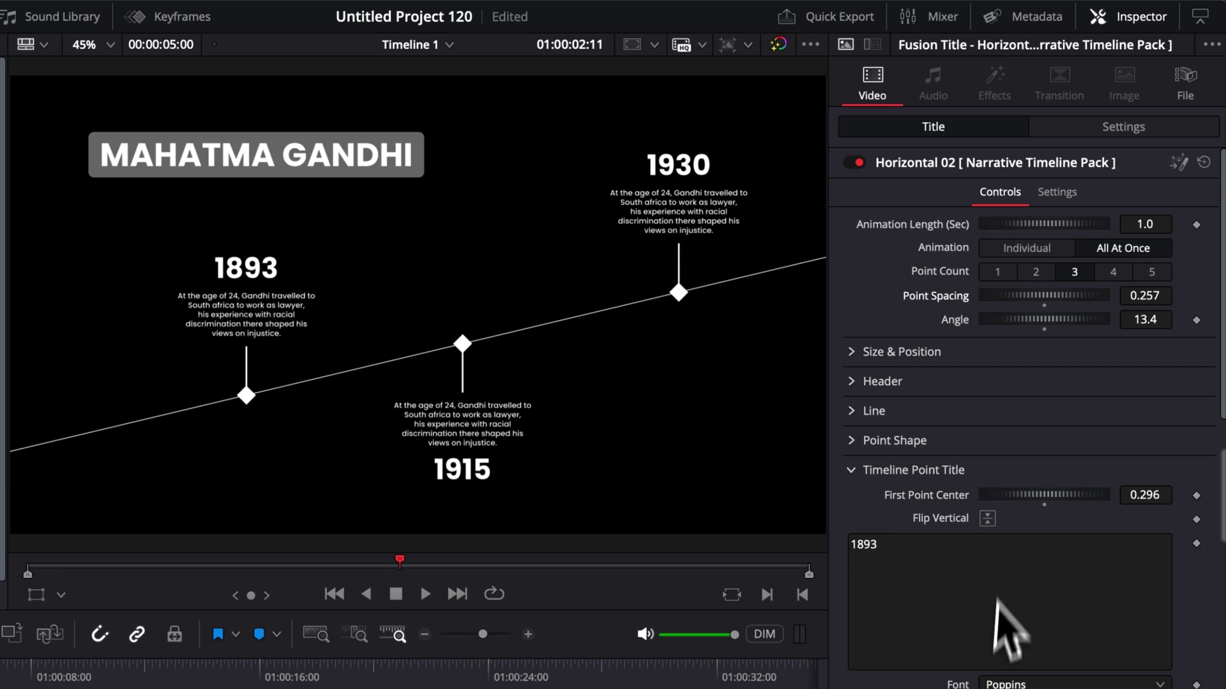
- Toggle Flip Vertical for 1915, and twice for 1893, keeping all events above the line
click(988, 520)
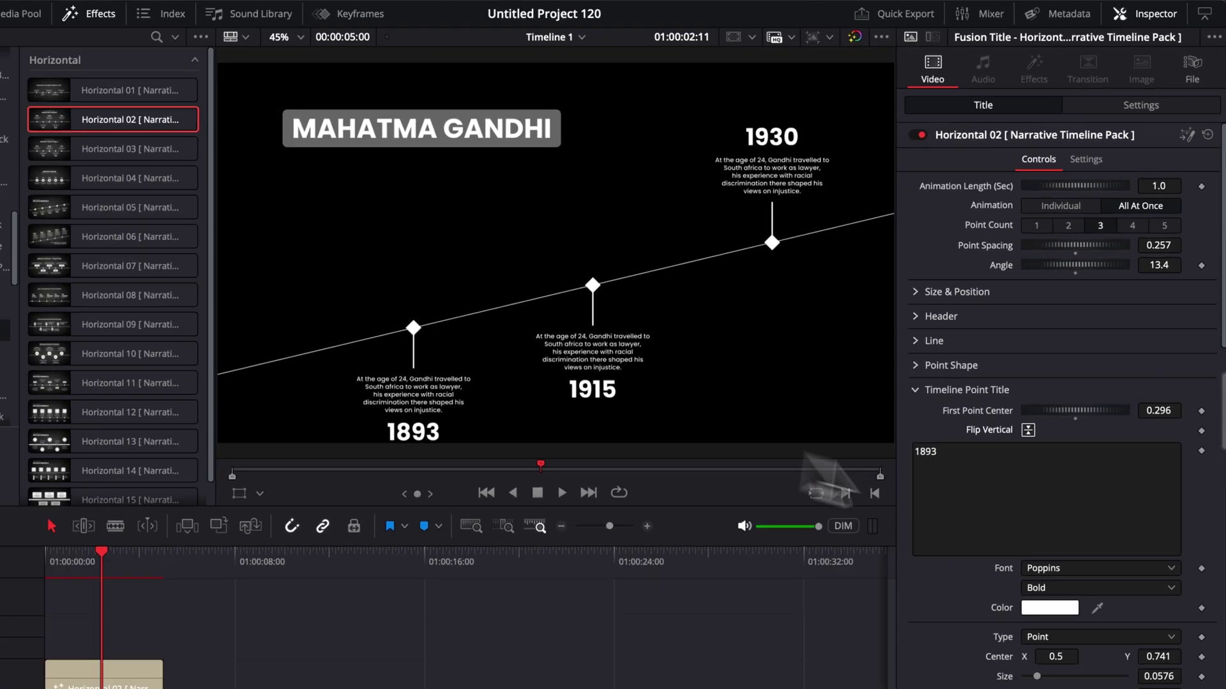
scroll(1108, 549, down, 10)
scroll(1108, 552, down, 5)
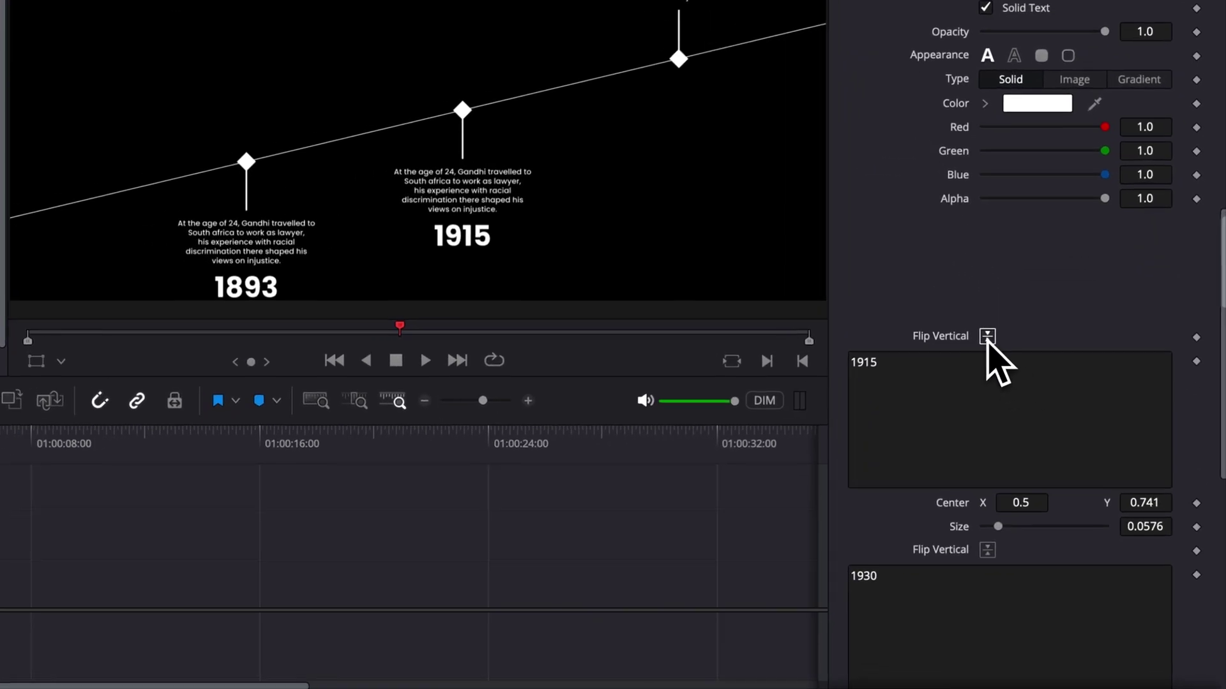
click(1036, 408)
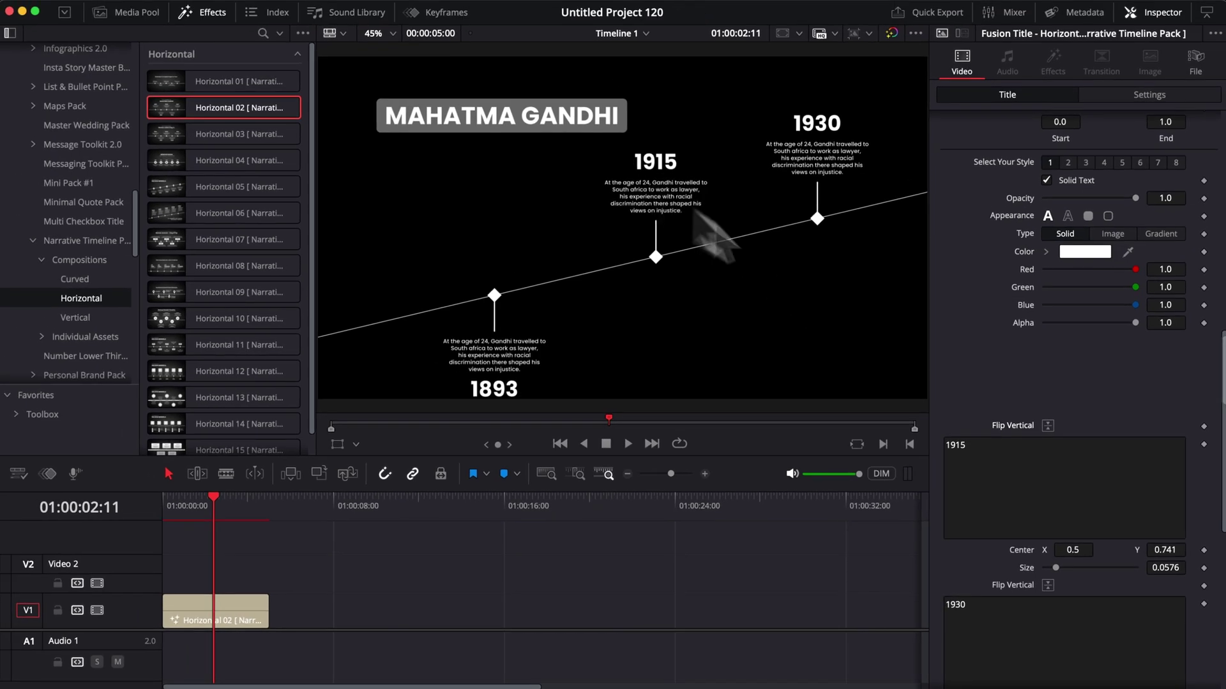
scroll(1032, 440, up, 10)
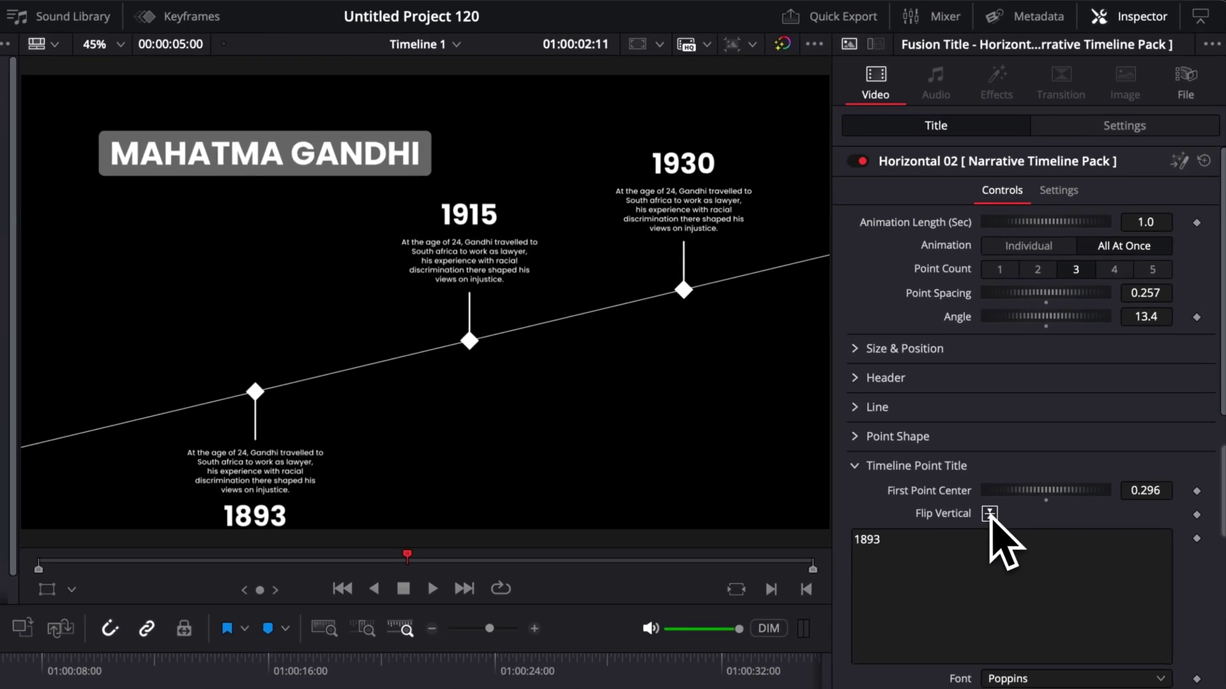
click(1048, 387)
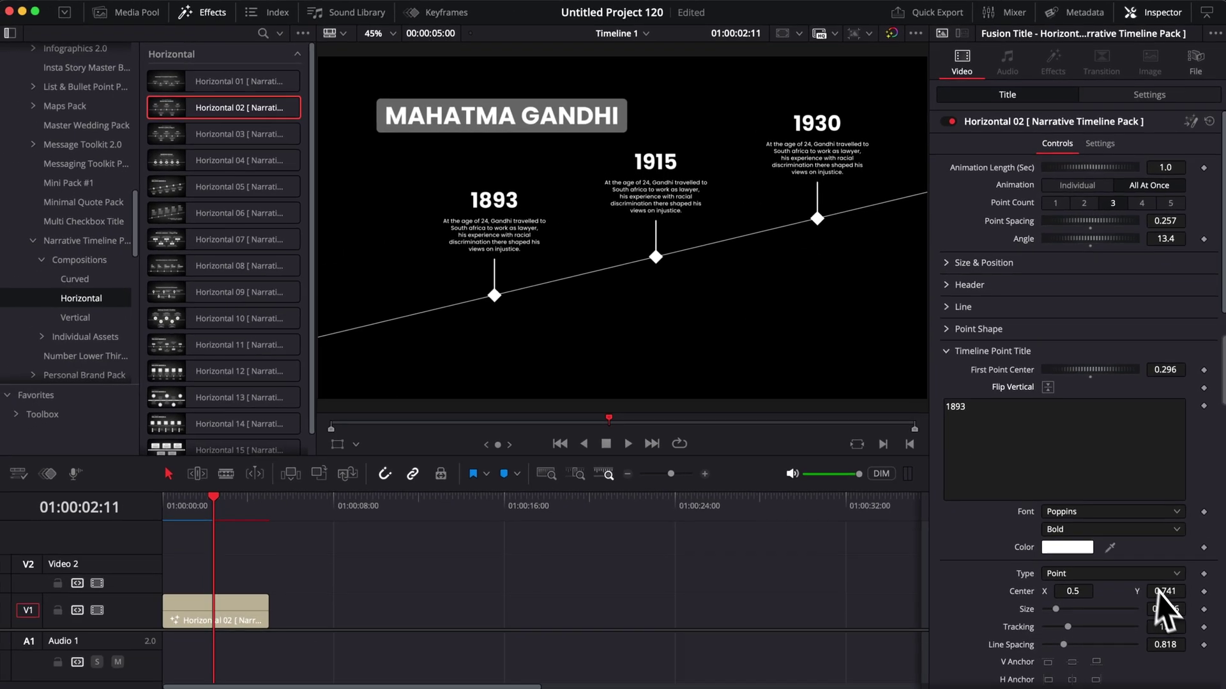
scroll(1117, 549, down, 5)
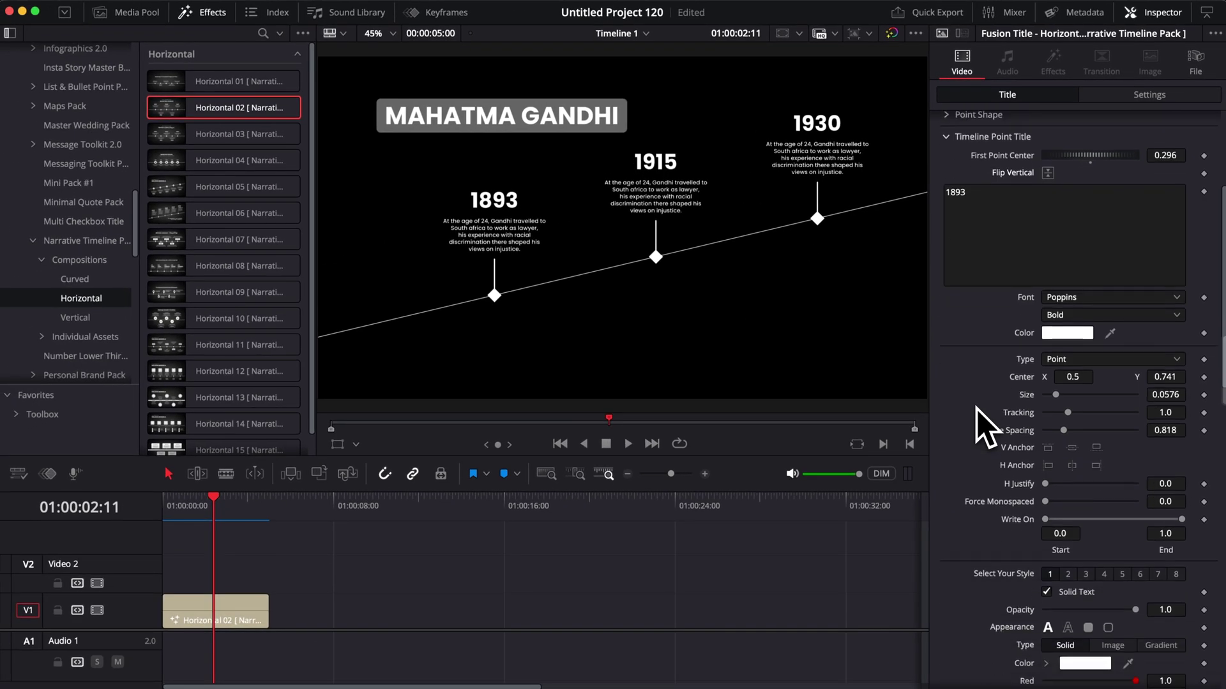
- Apply Your Style 2 with red Text Outline, then Style 4 with Text Box Outline to the year titles
scroll(1072, 568, down, 2)
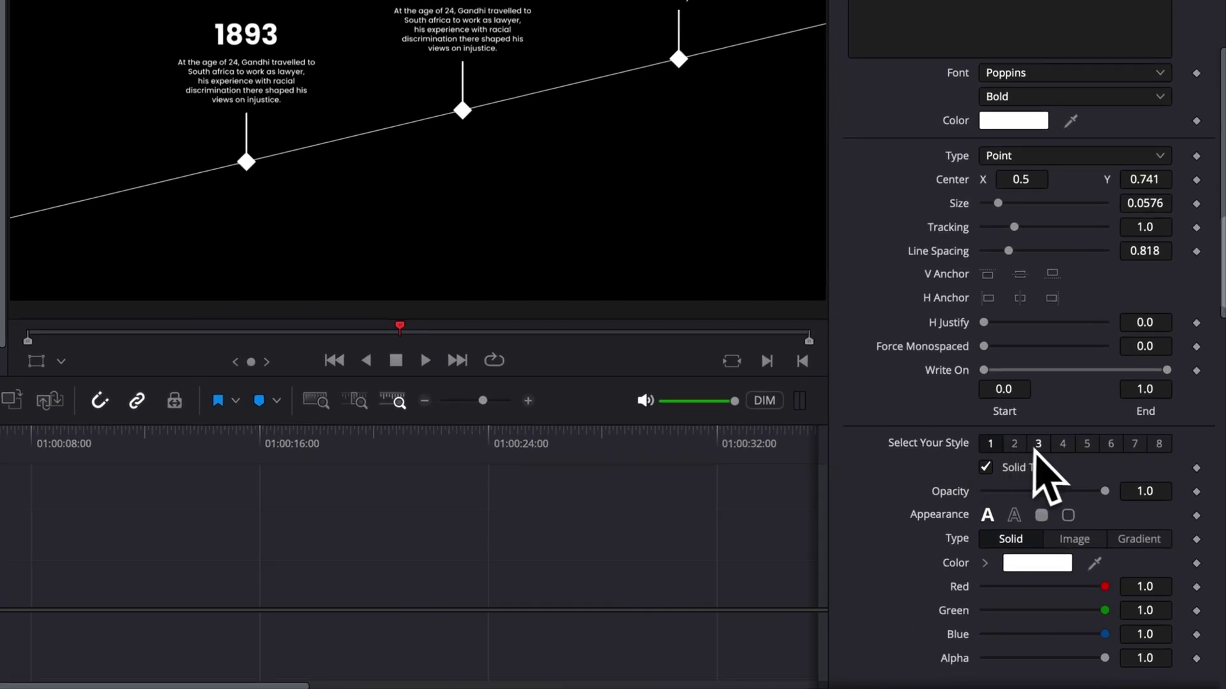
click(1087, 505)
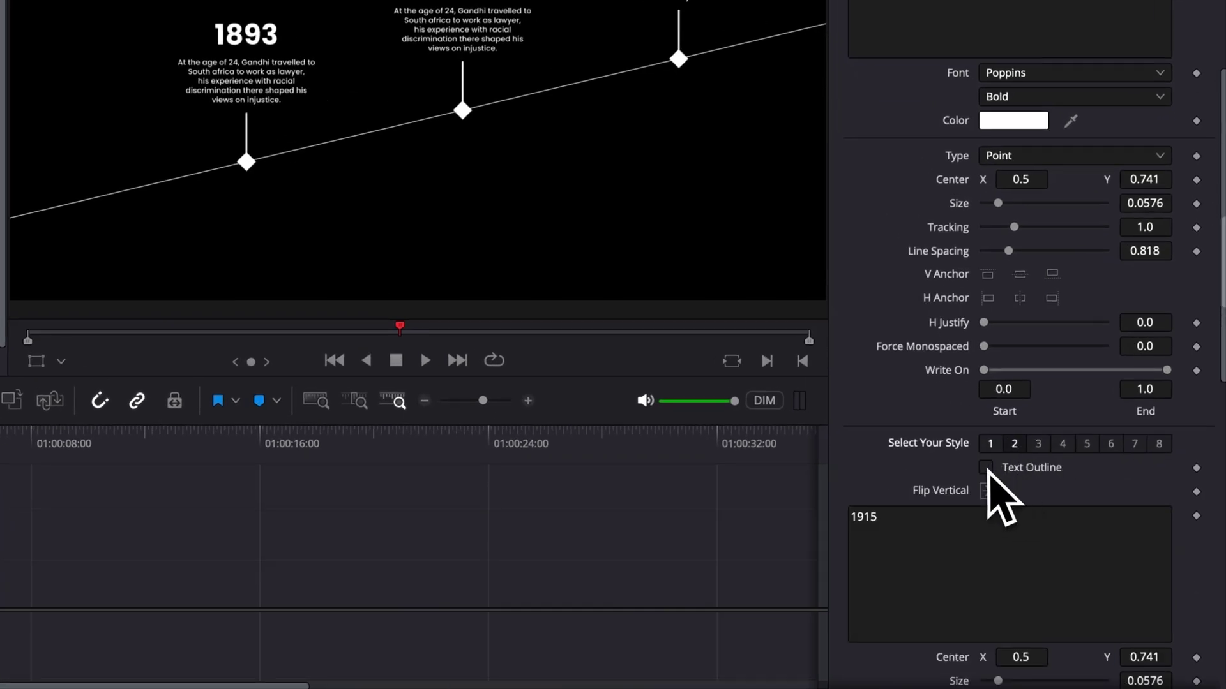
click(985, 468)
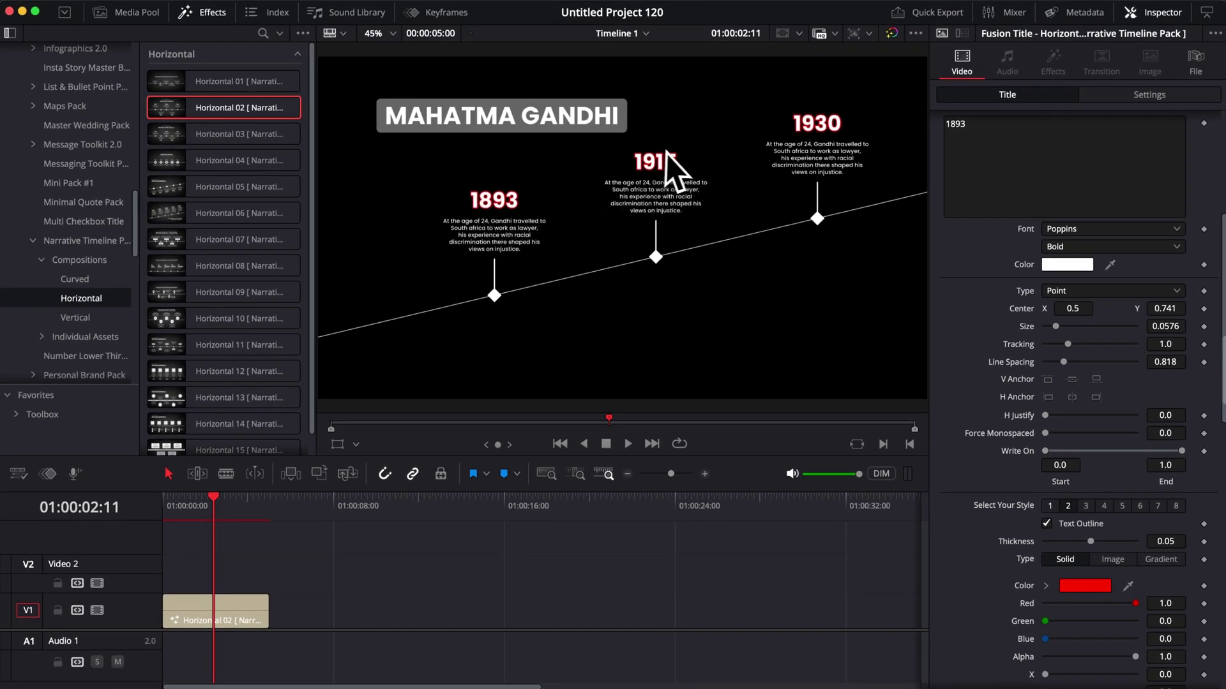
click(1104, 506)
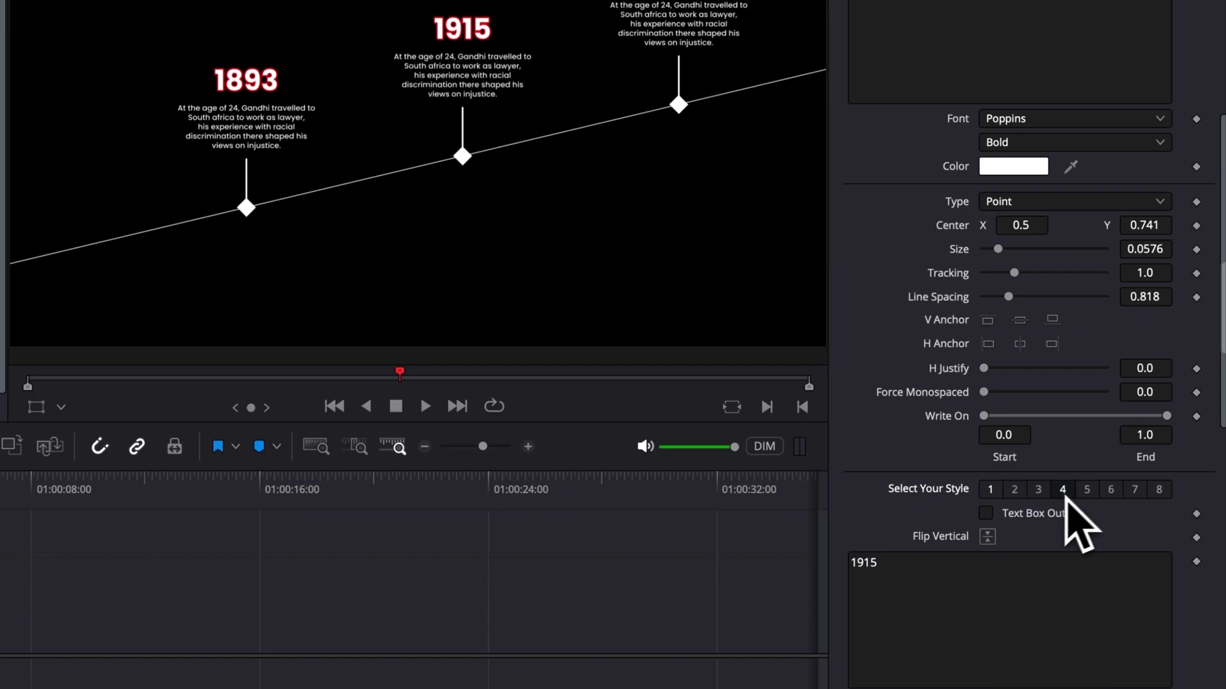
click(985, 512)
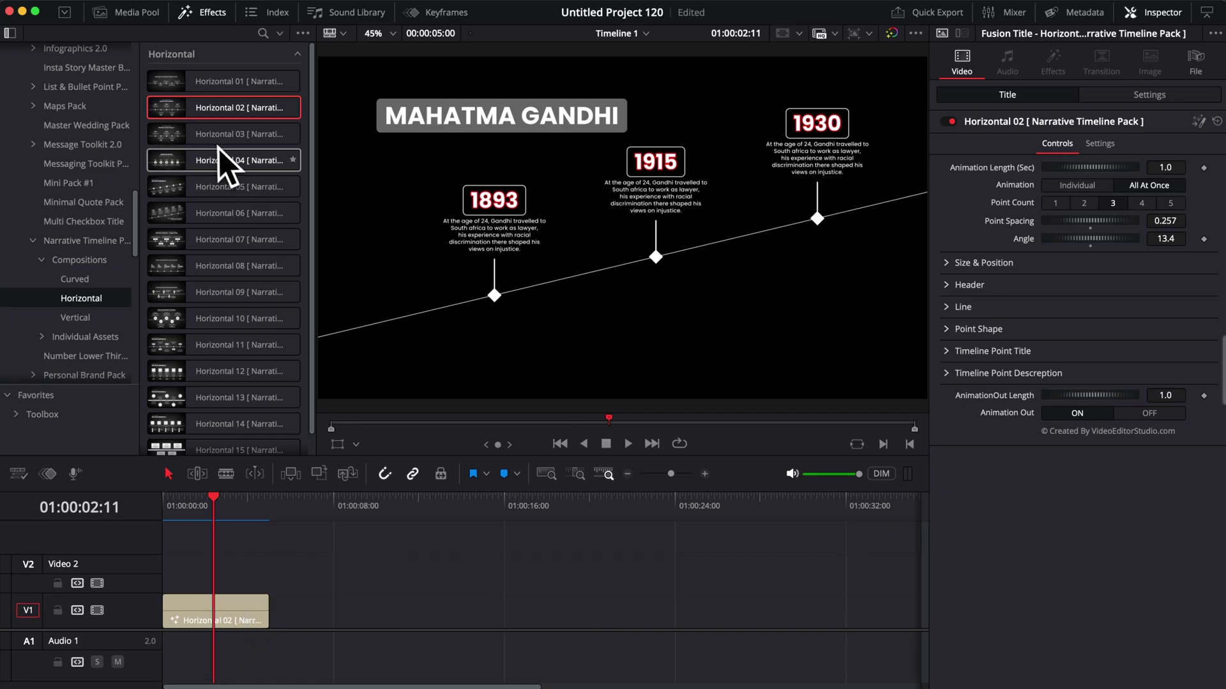
drag(199, 163, 402, 614)
click(402, 509)
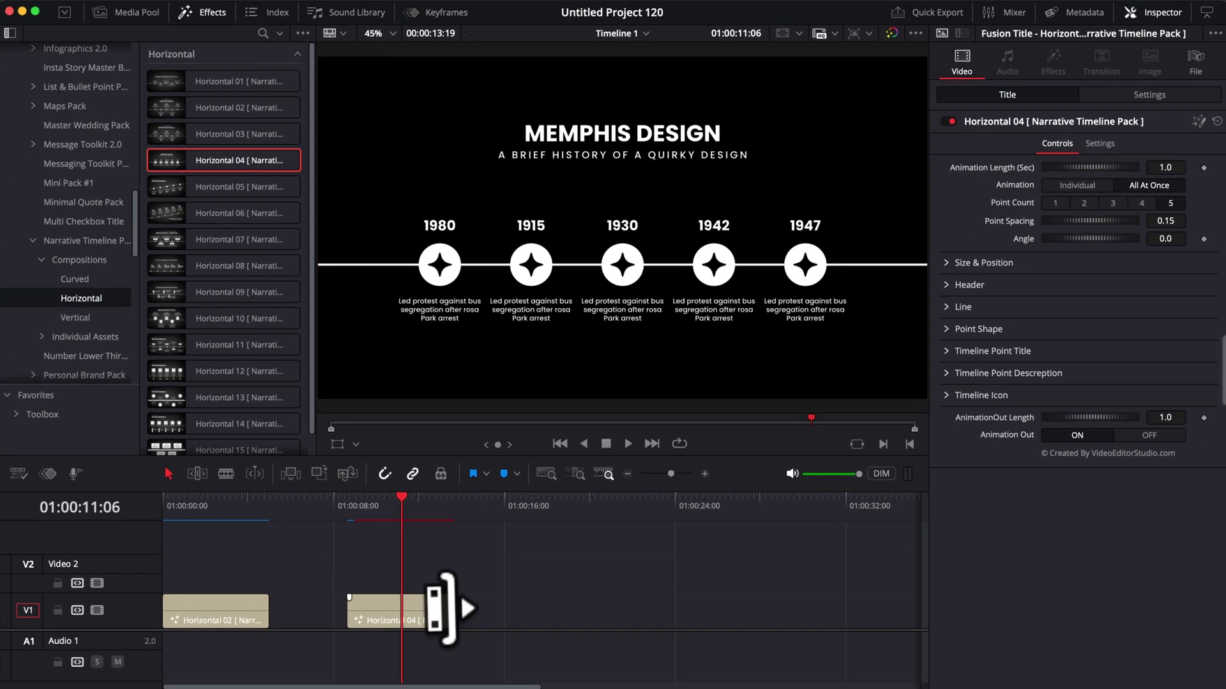
drag(440, 612, 873, 613)
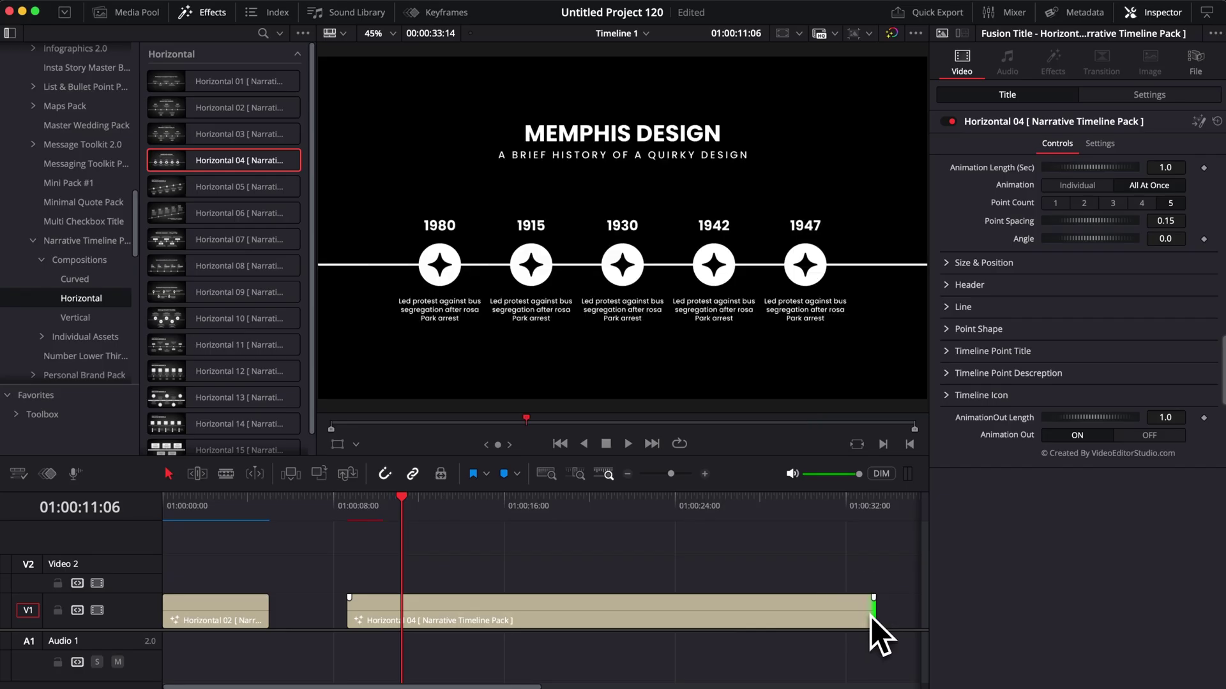
drag(399, 510, 466, 533)
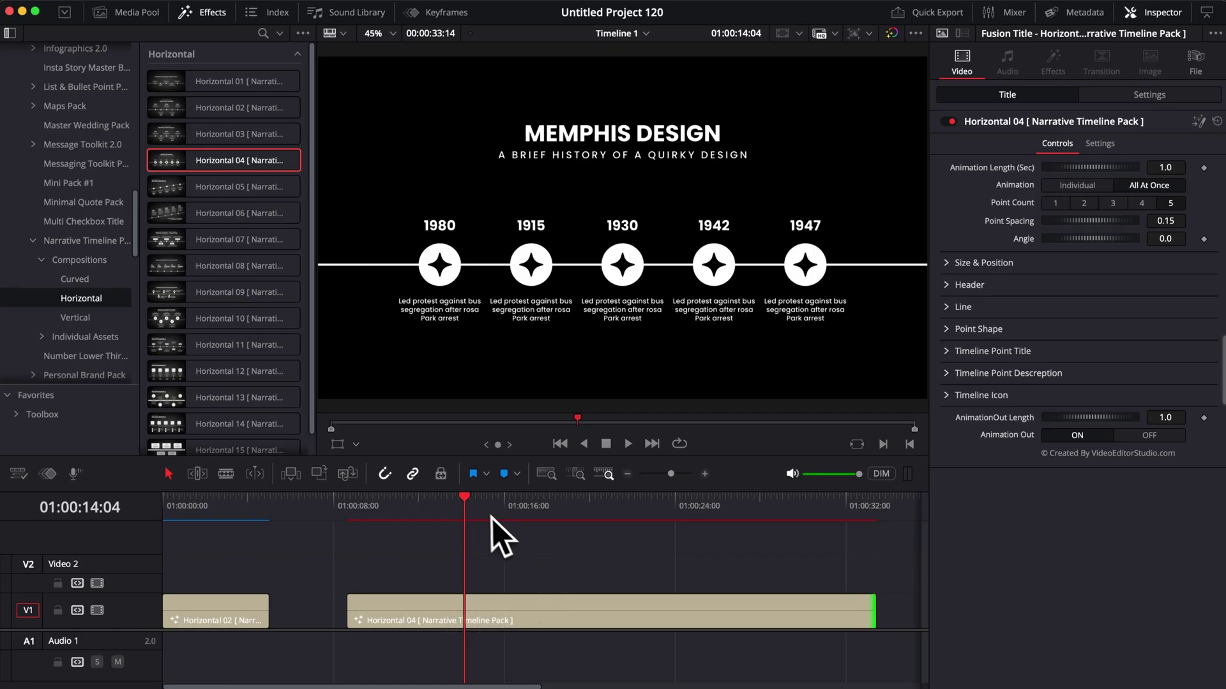
drag(477, 508, 582, 514)
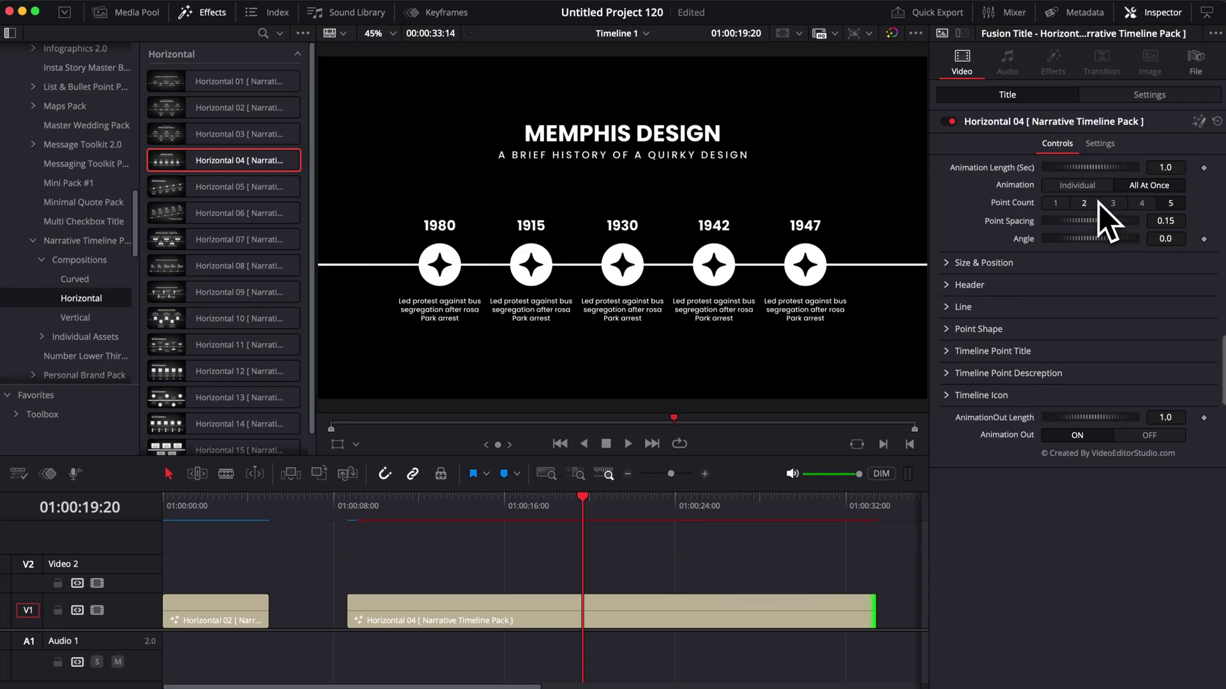
click(351, 512)
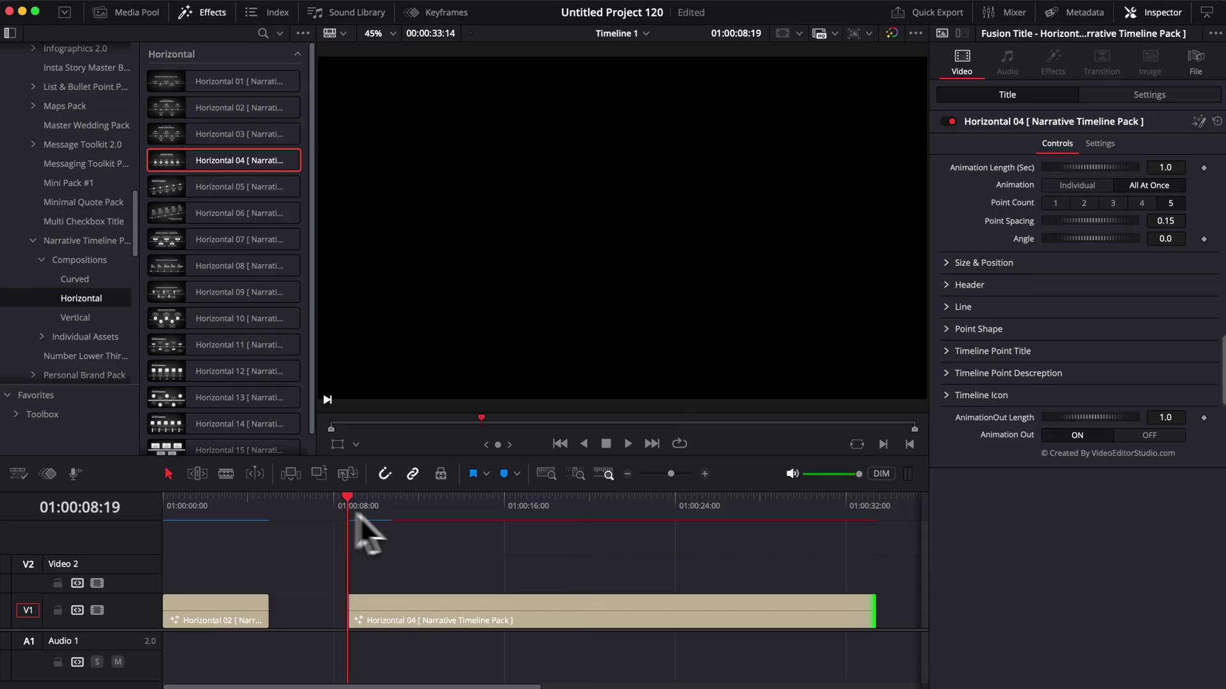
key(space)
key(space)
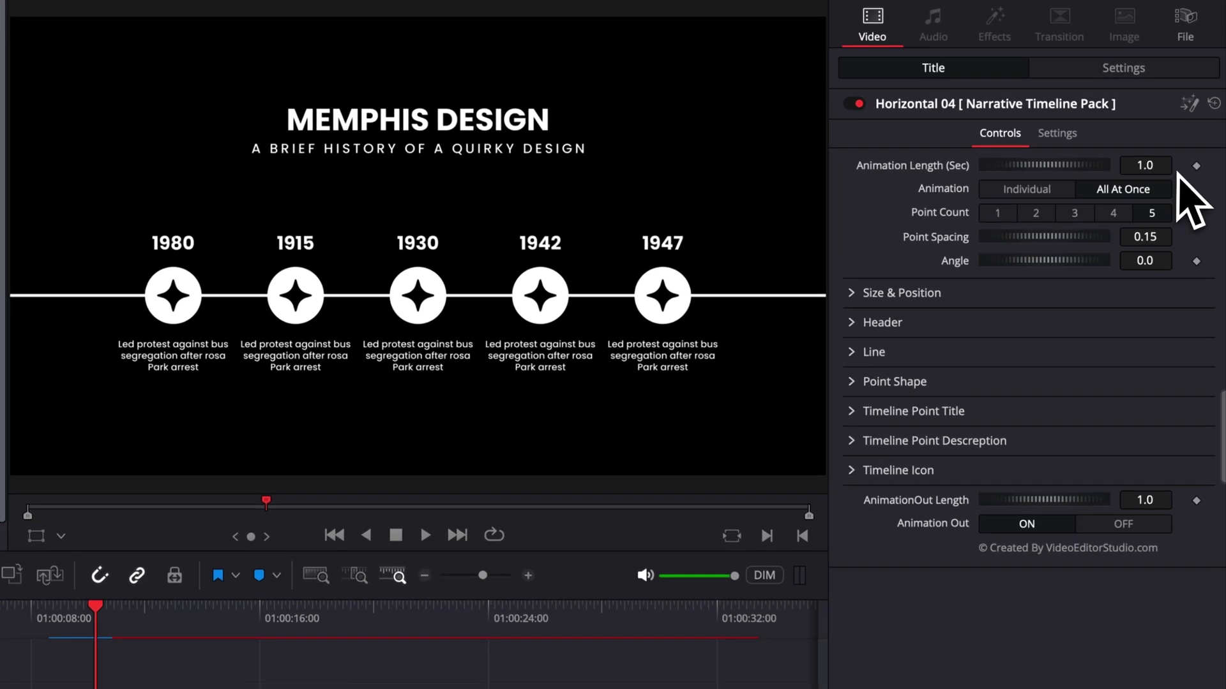
click(1165, 167)
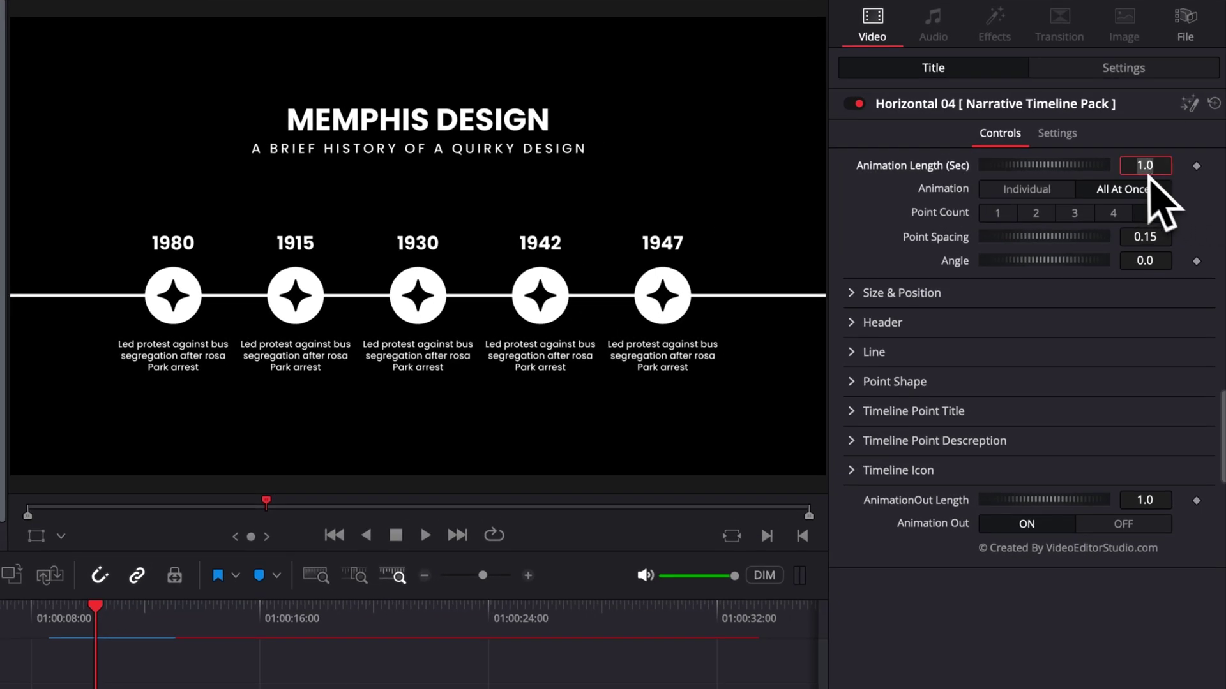
text(3)
key(Return)
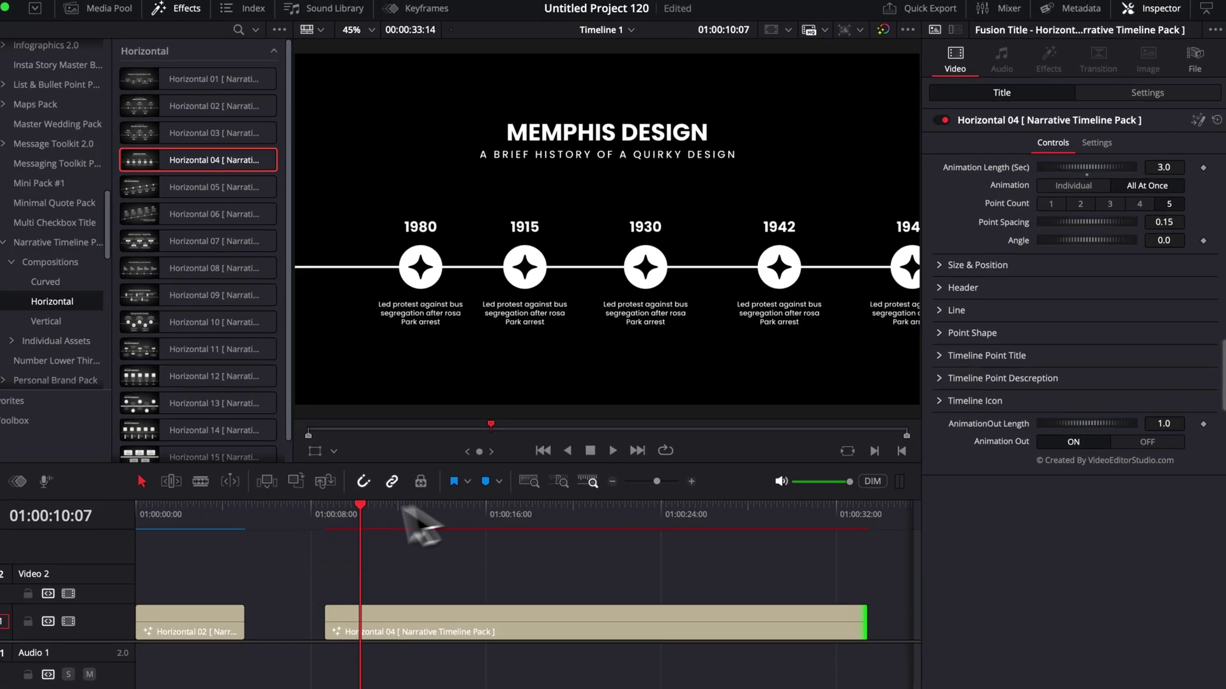
click(43, 612)
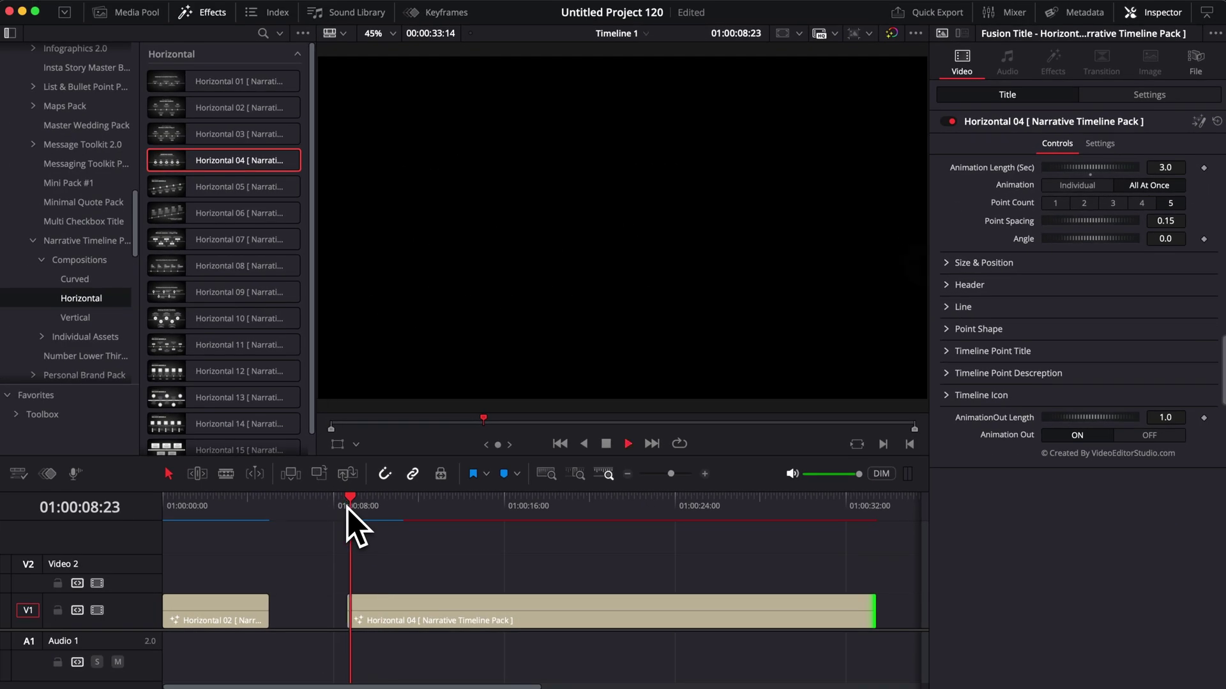
key(space)
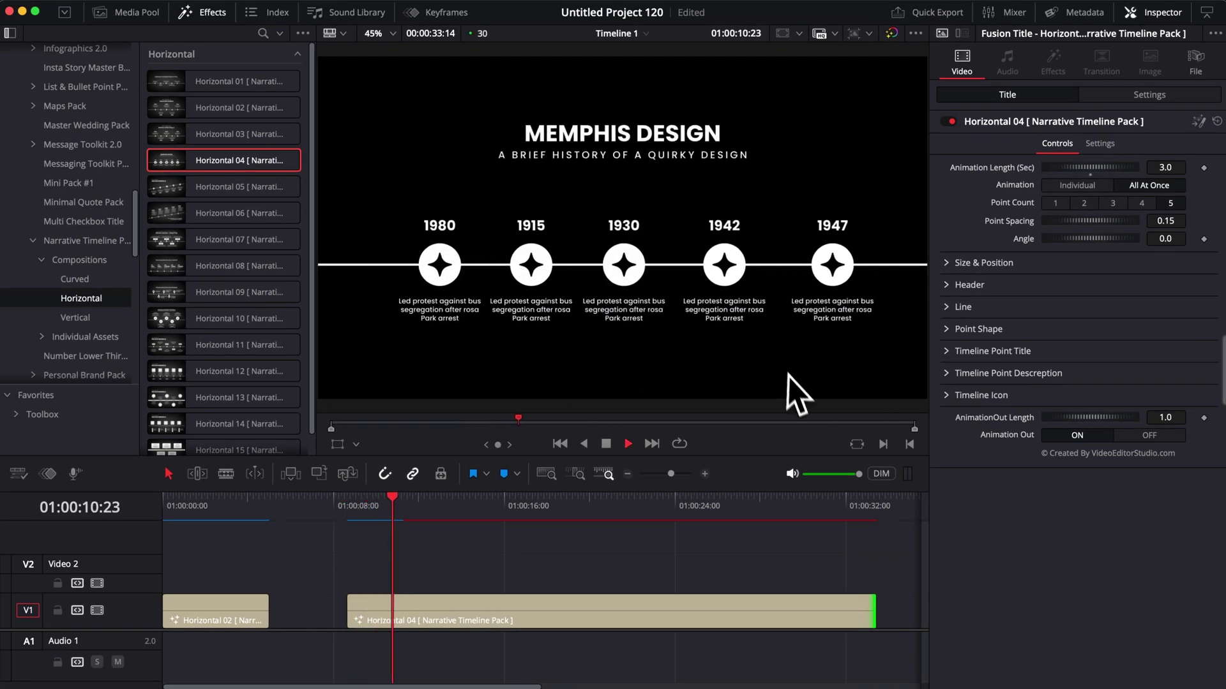
key(space)
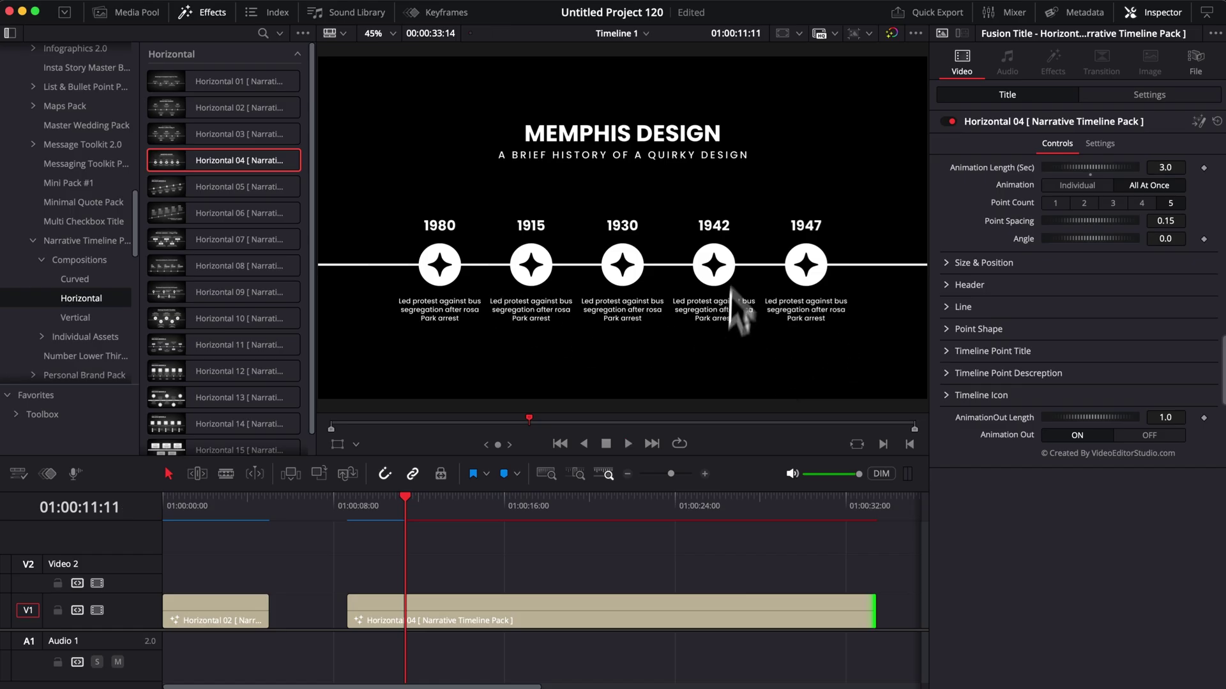
key(ctrl+z)
drag(360, 506, 497, 520)
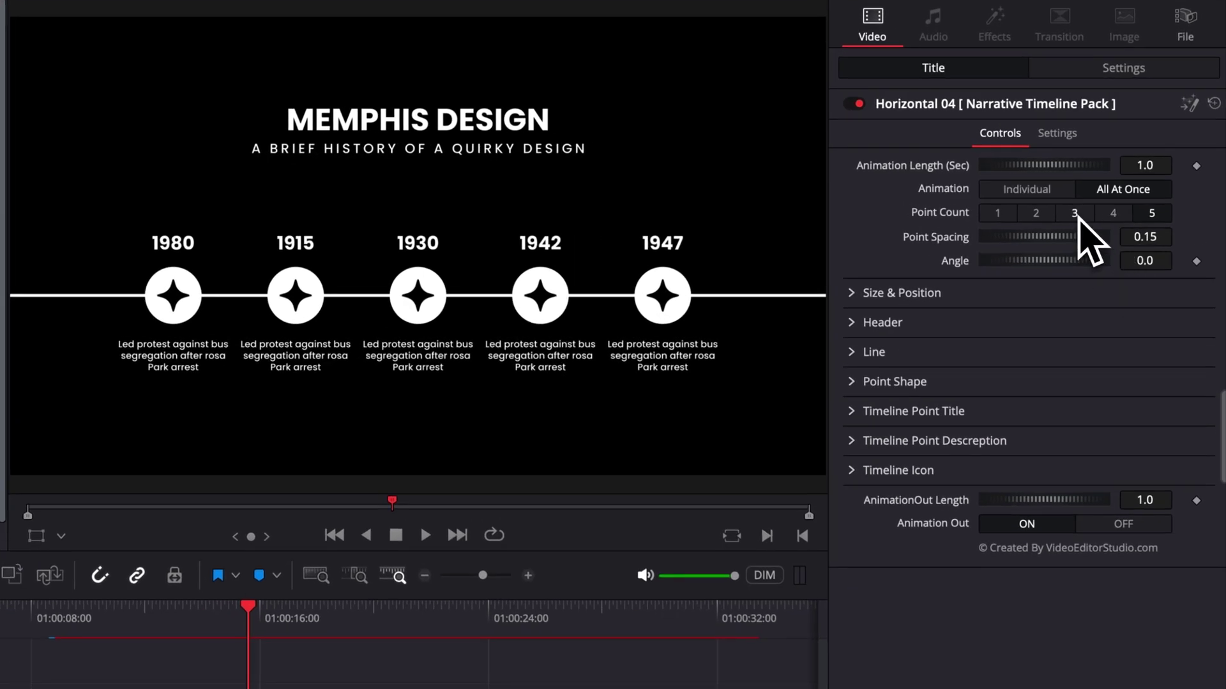
- Set the Horizontal 04 title to 3 points, preview it, and split the clip at the playhead
click(1075, 214)
drag(247, 629, 52, 632)
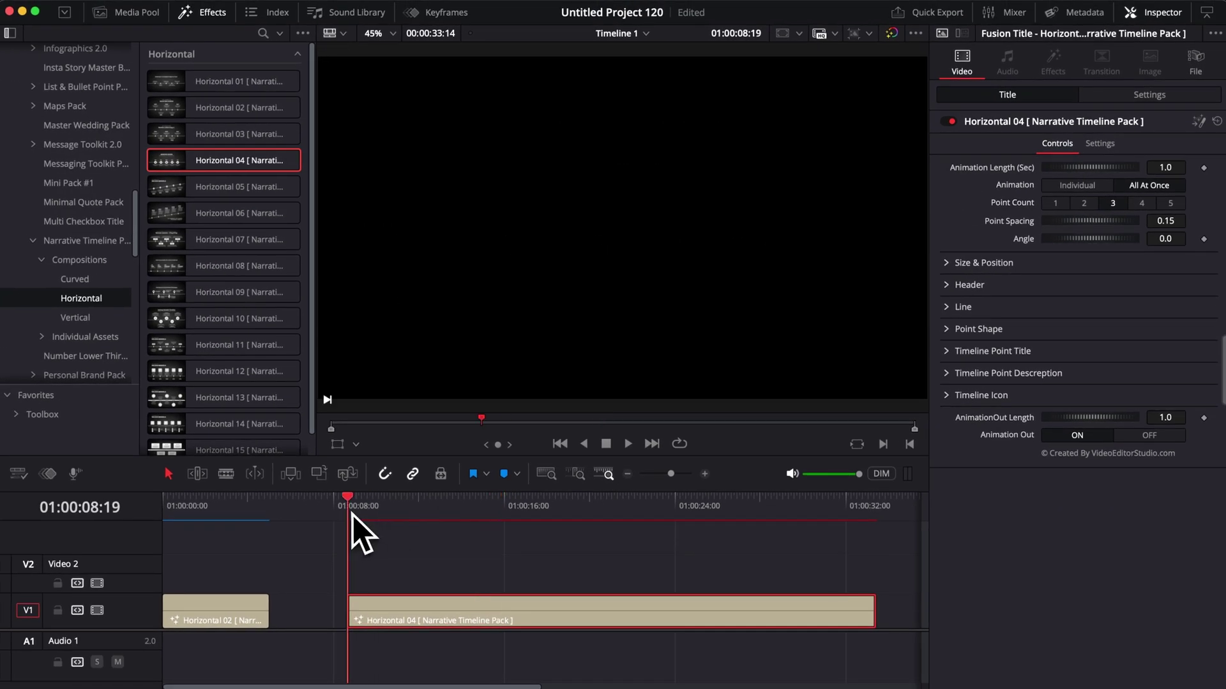
drag(353, 517, 393, 522)
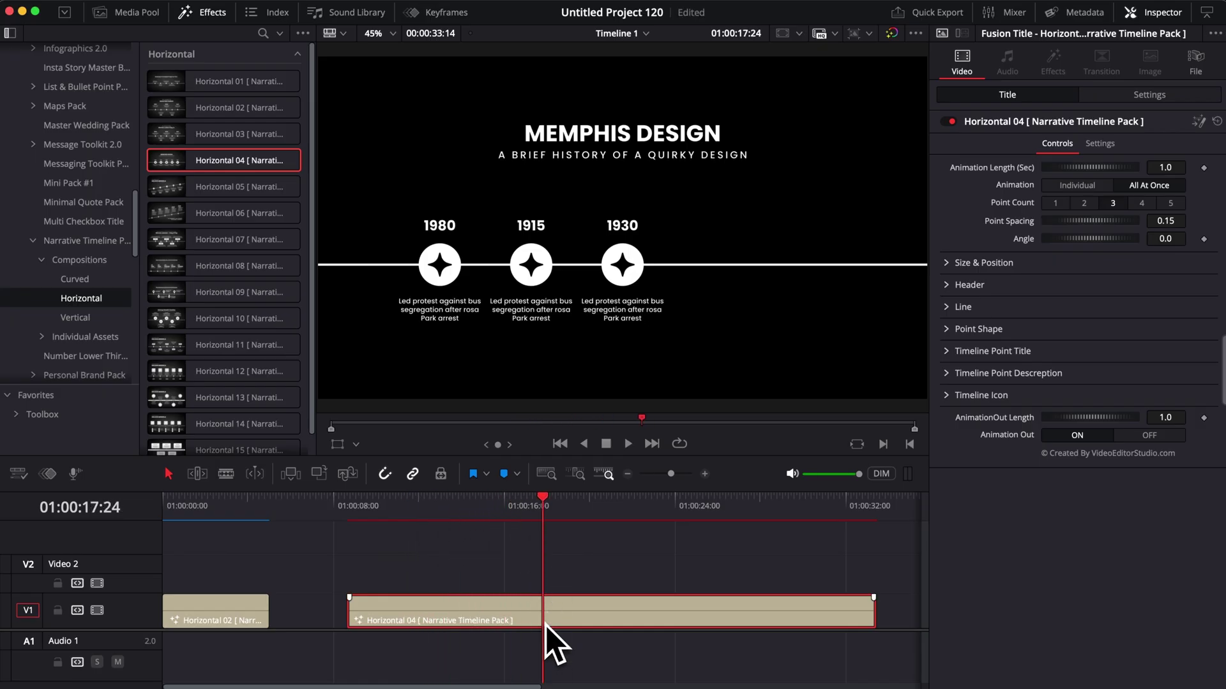
key(ctrl+b)
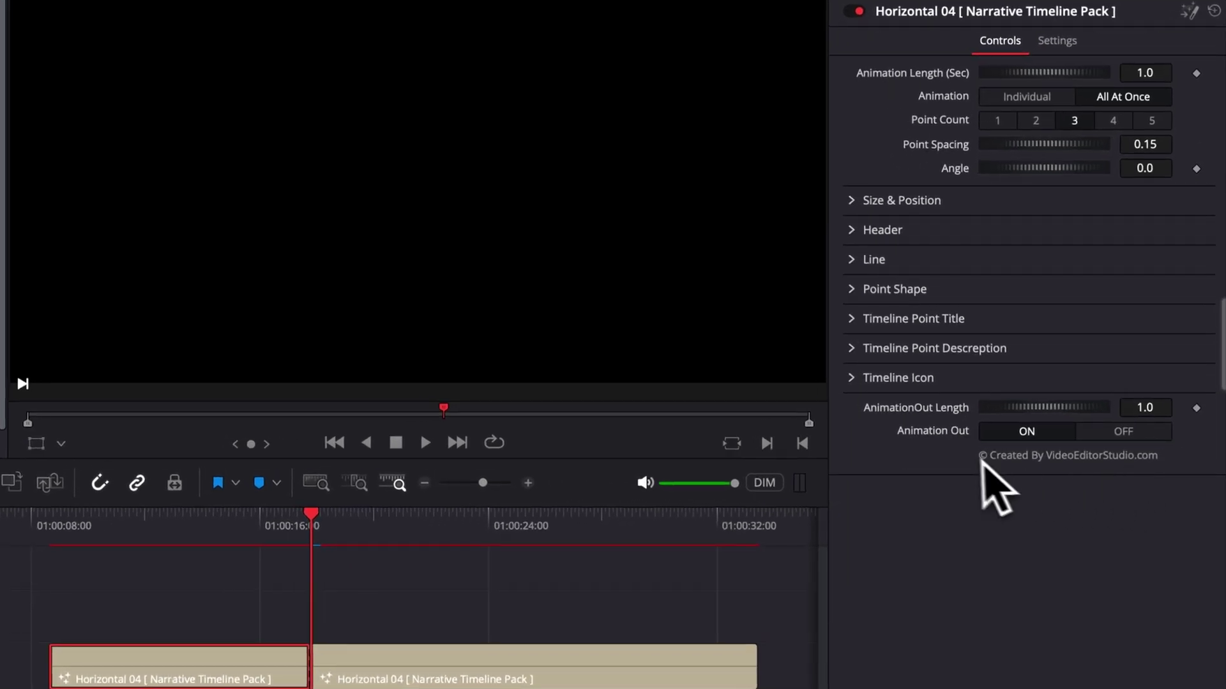
- Turn off Animation Out on the first three-point clip
click(1112, 436)
mouse_move(289, 538)
mouse_down()
mouse_move(270, 535)
mouse_move(297, 541)
mouse_up()
click(1026, 434)
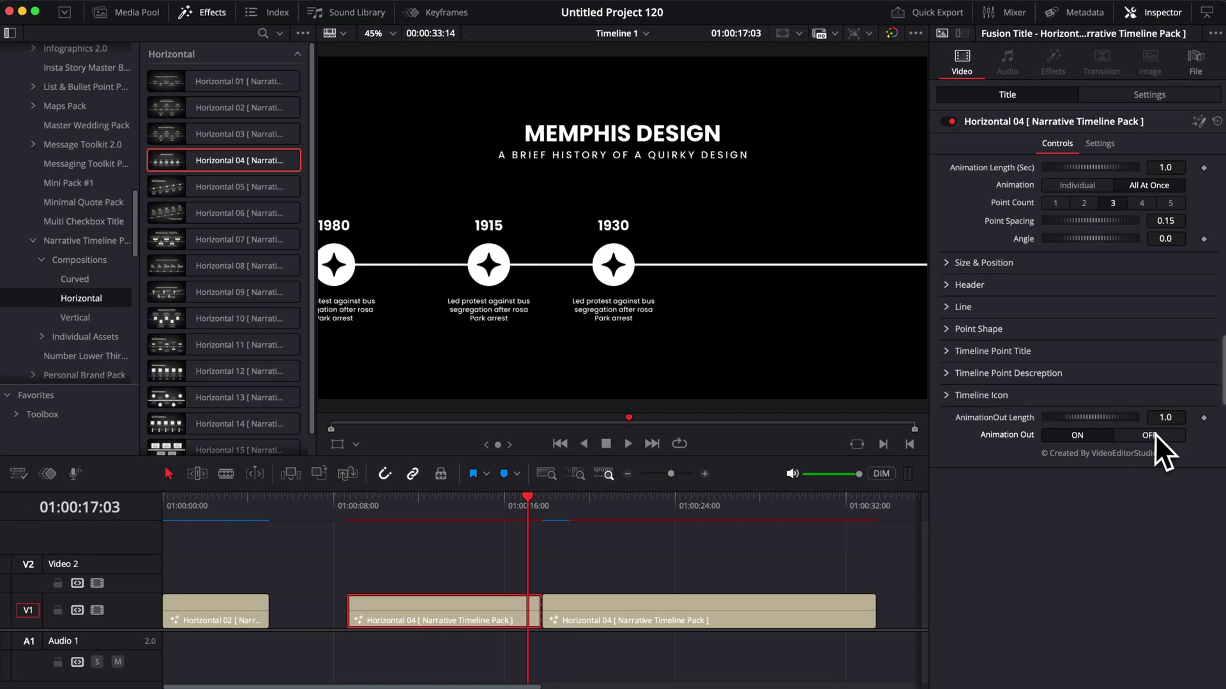
click(1131, 434)
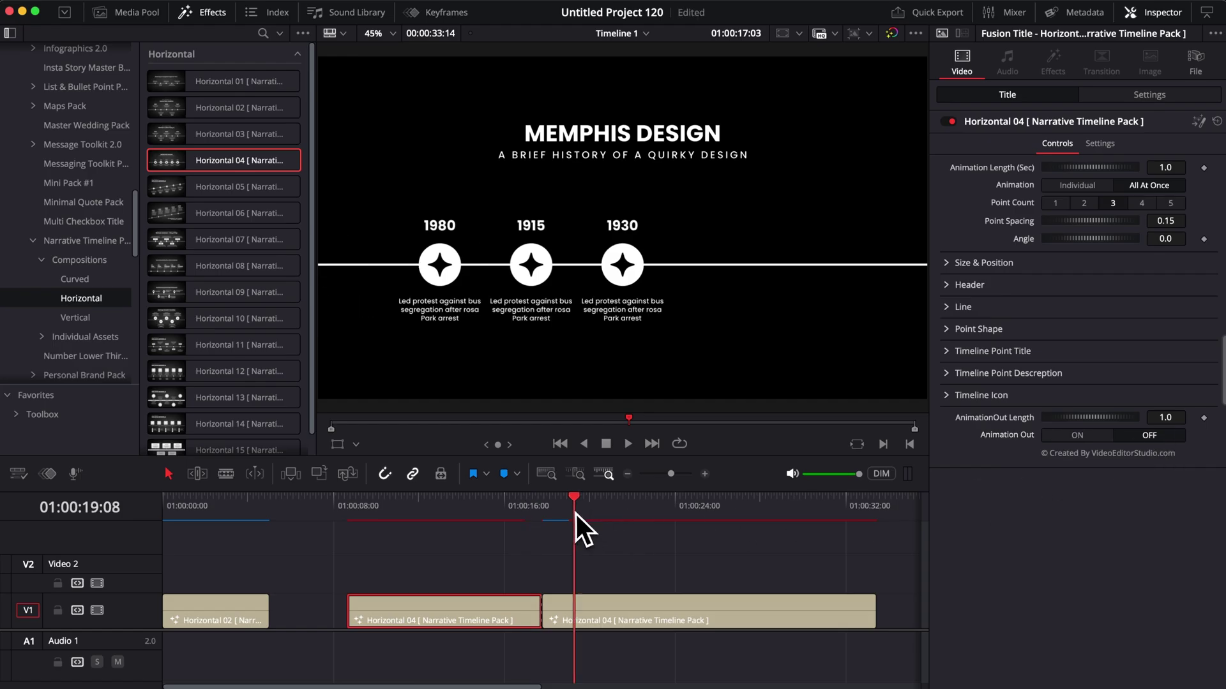
- Set the second clip to Individual animation with Point Count 4, adding 1942, and preview it
click(569, 610)
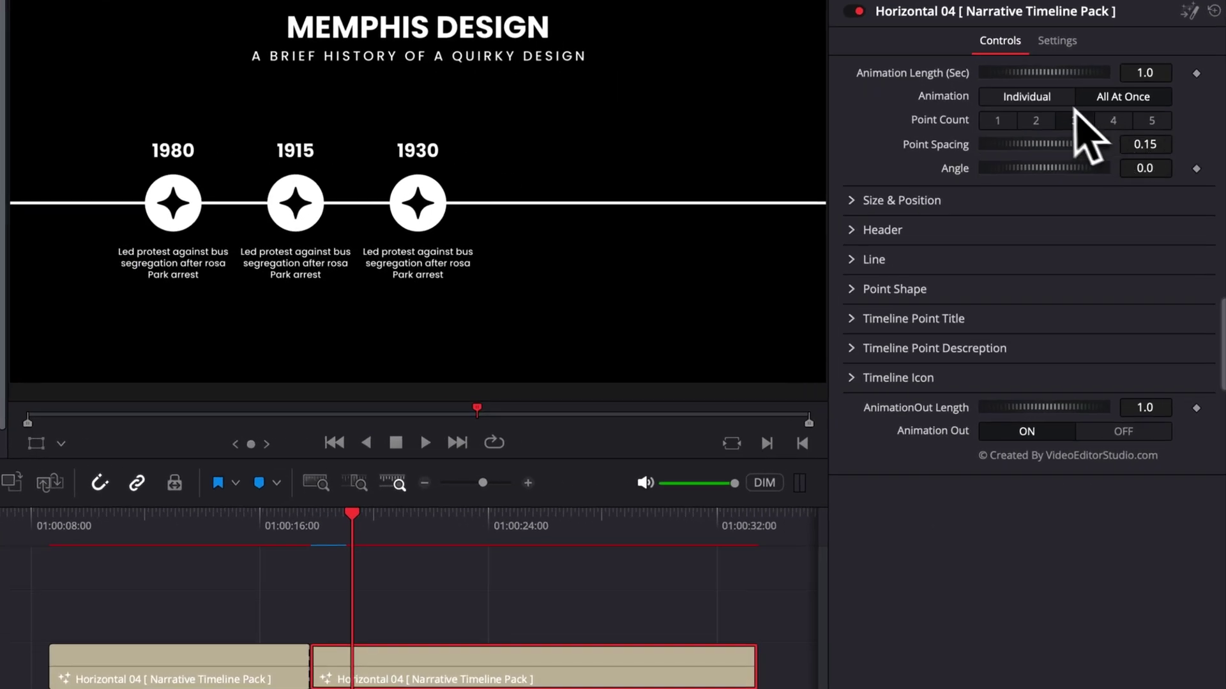
click(1098, 186)
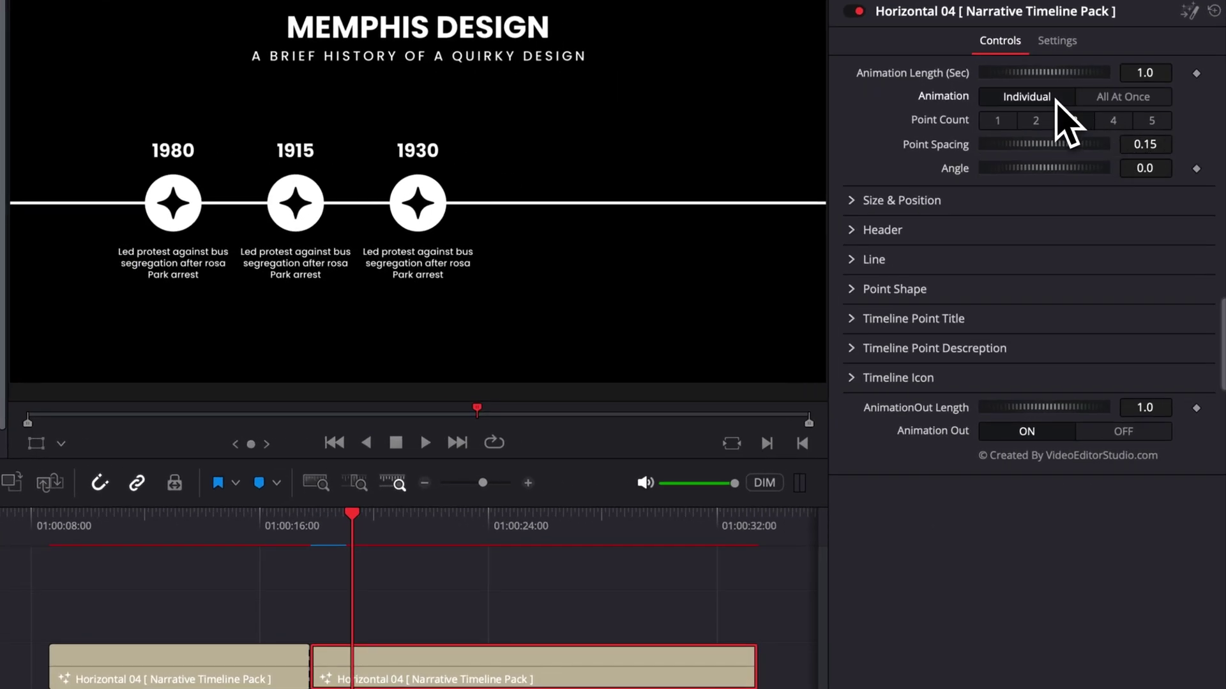
click(1114, 121)
click(322, 532)
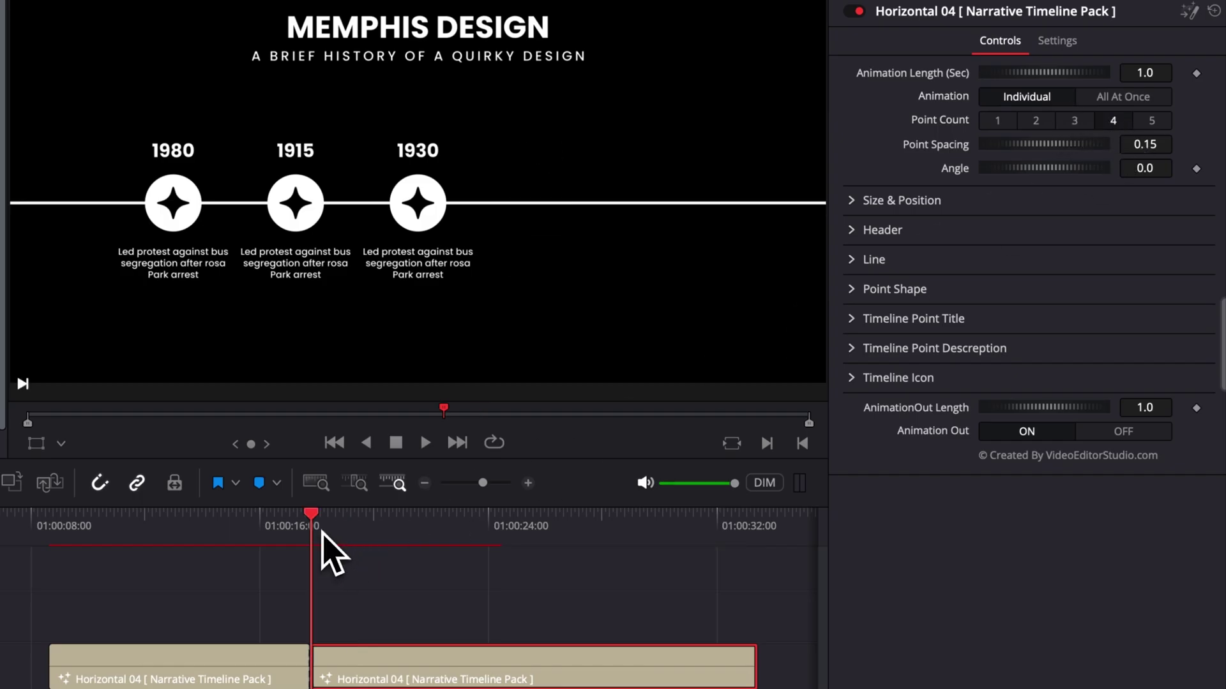
mouse_move(323, 533)
mouse_down()
mouse_move(339, 537)
mouse_move(328, 538)
mouse_up()
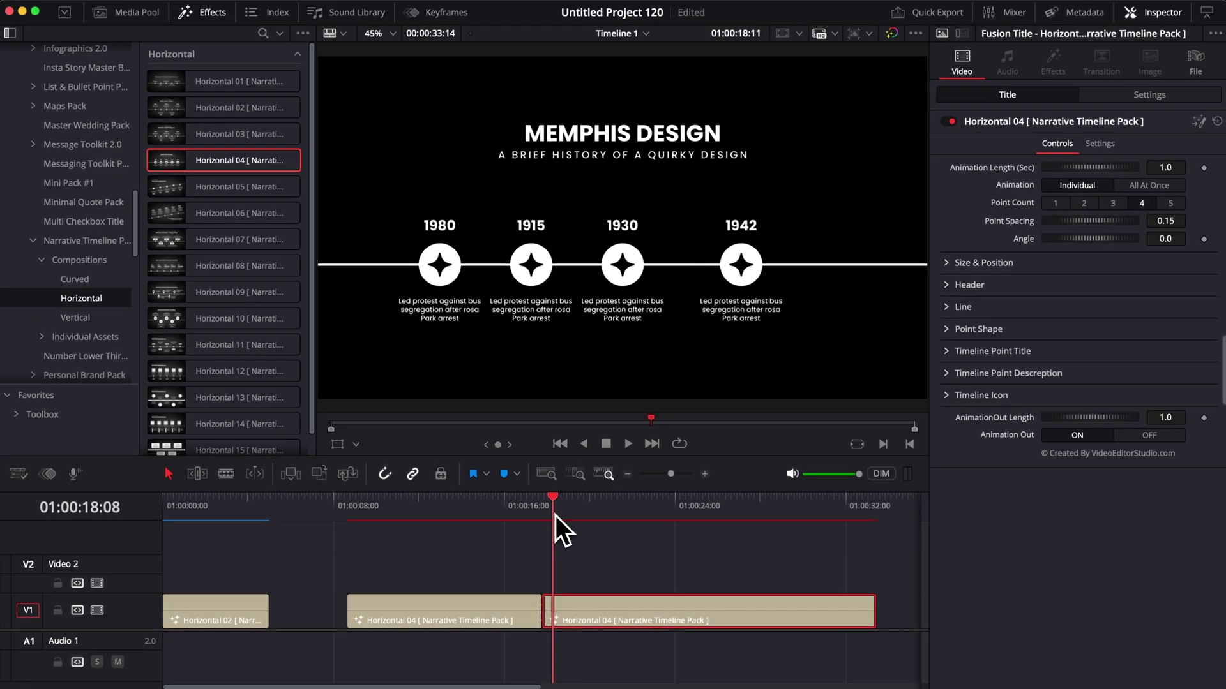
drag(556, 515, 704, 526)
- Split the title at 01:00:24:22 and turn off the four-point clip's exit animation
key(super+b)
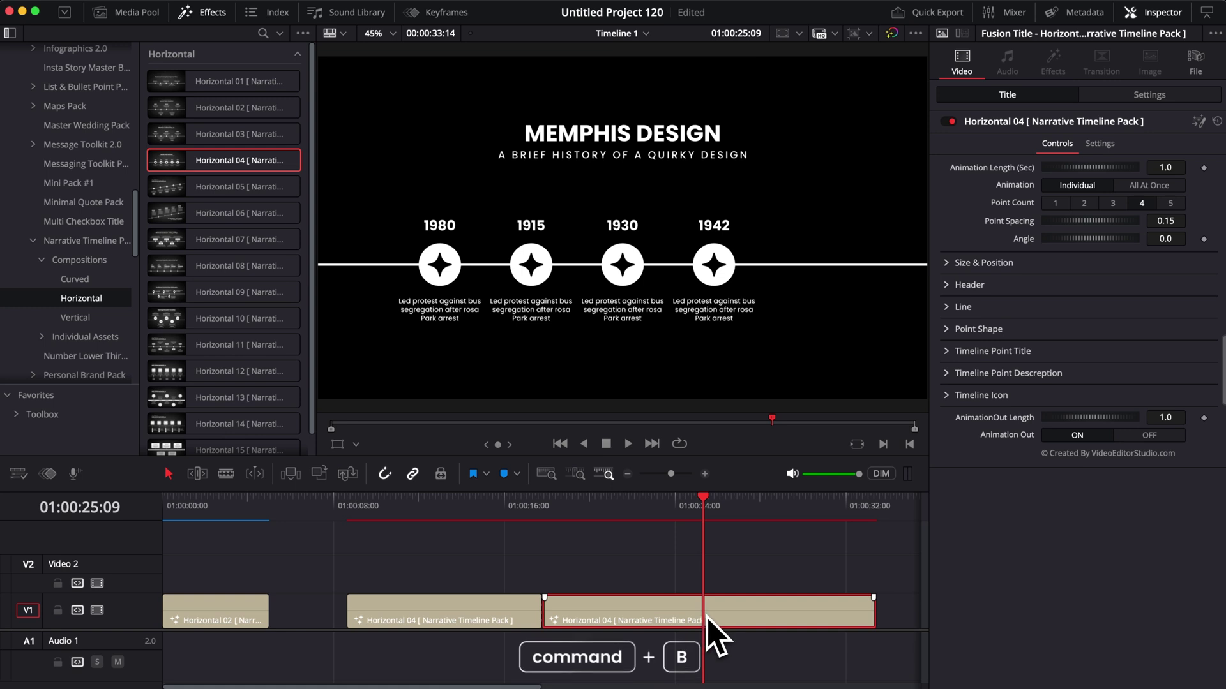
drag(703, 620, 691, 638)
key(super+b)
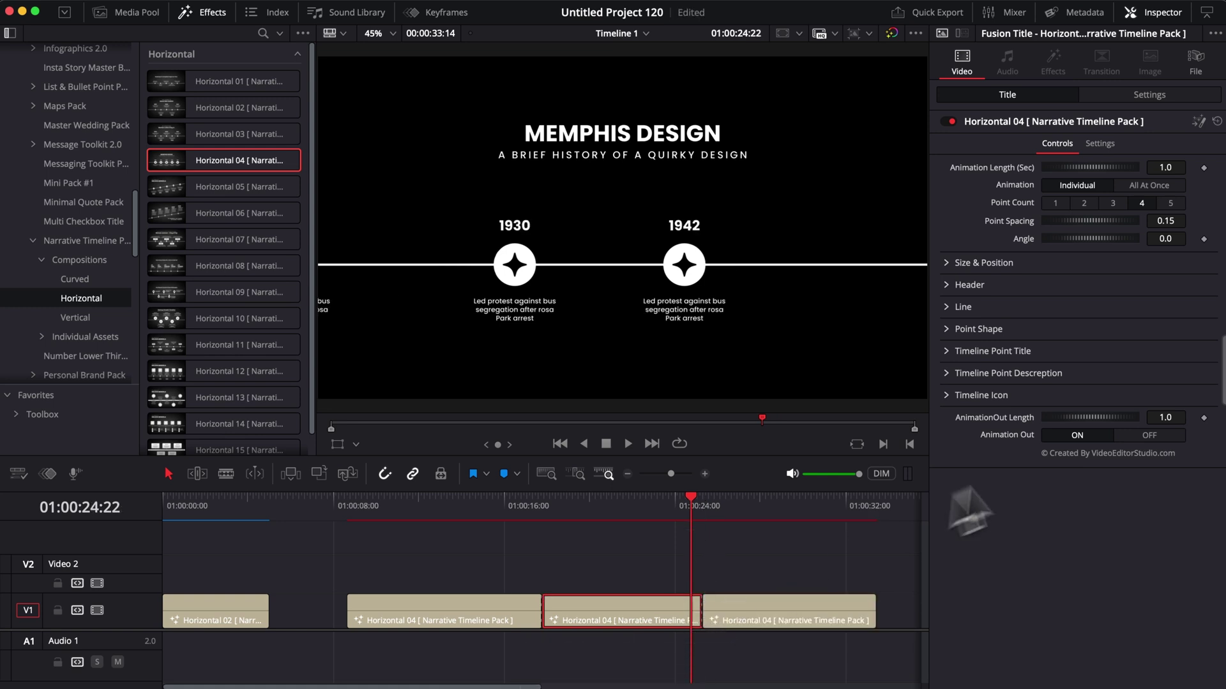
click(1143, 440)
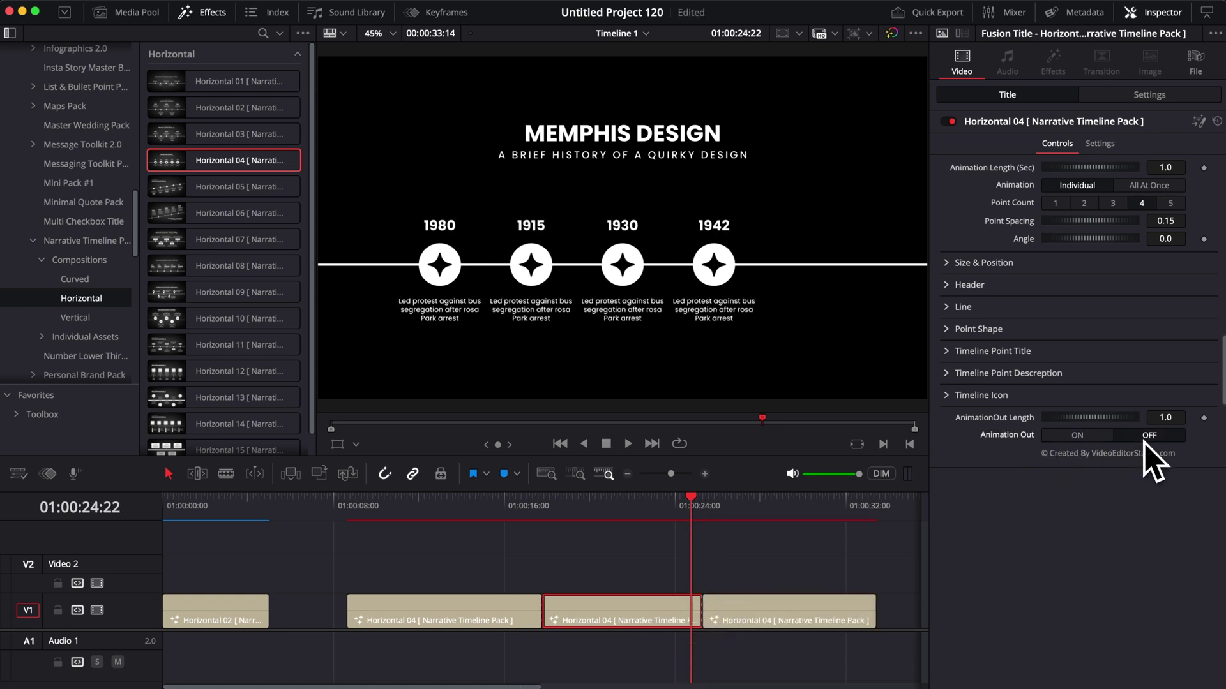
drag(716, 509, 719, 514)
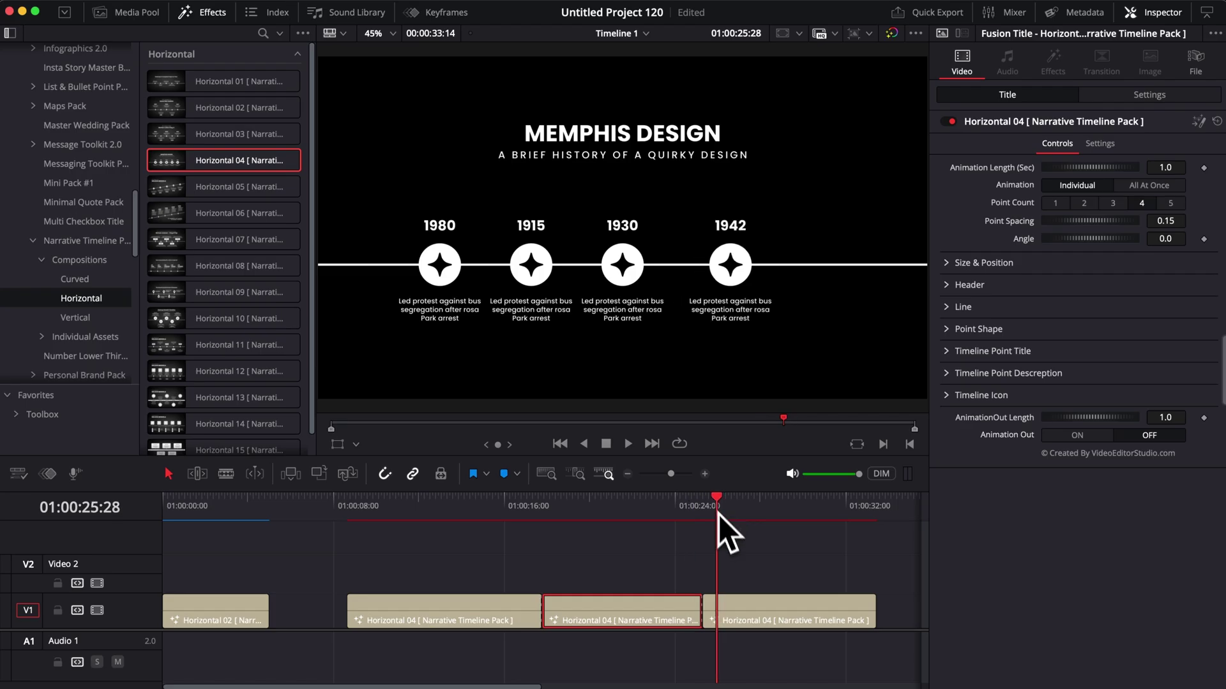
- Set the last clip to Point Count 5, adding 1947, and play back the sequence
click(729, 608)
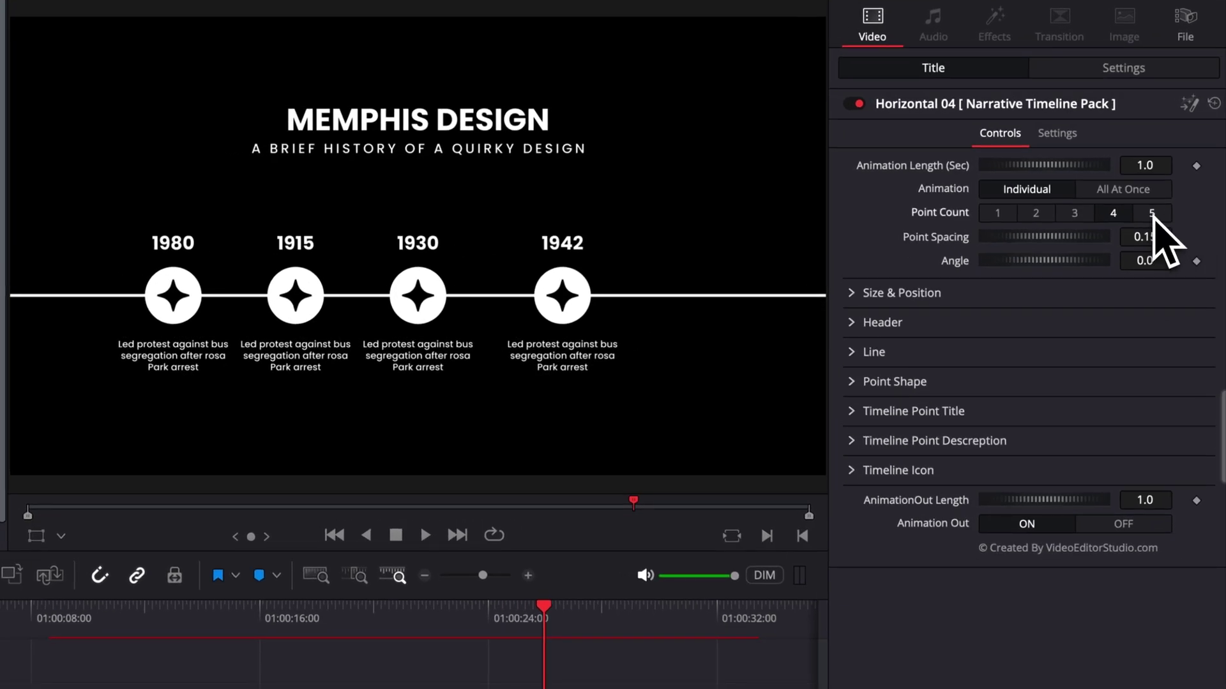
click(1152, 214)
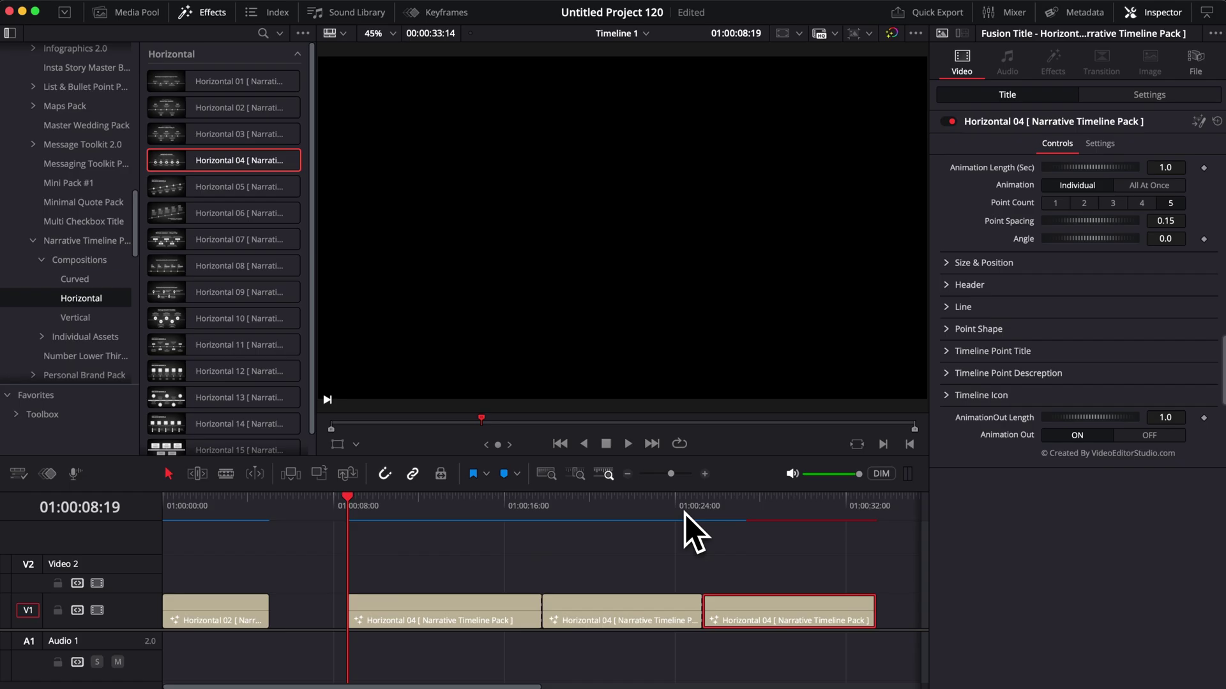
key(space)
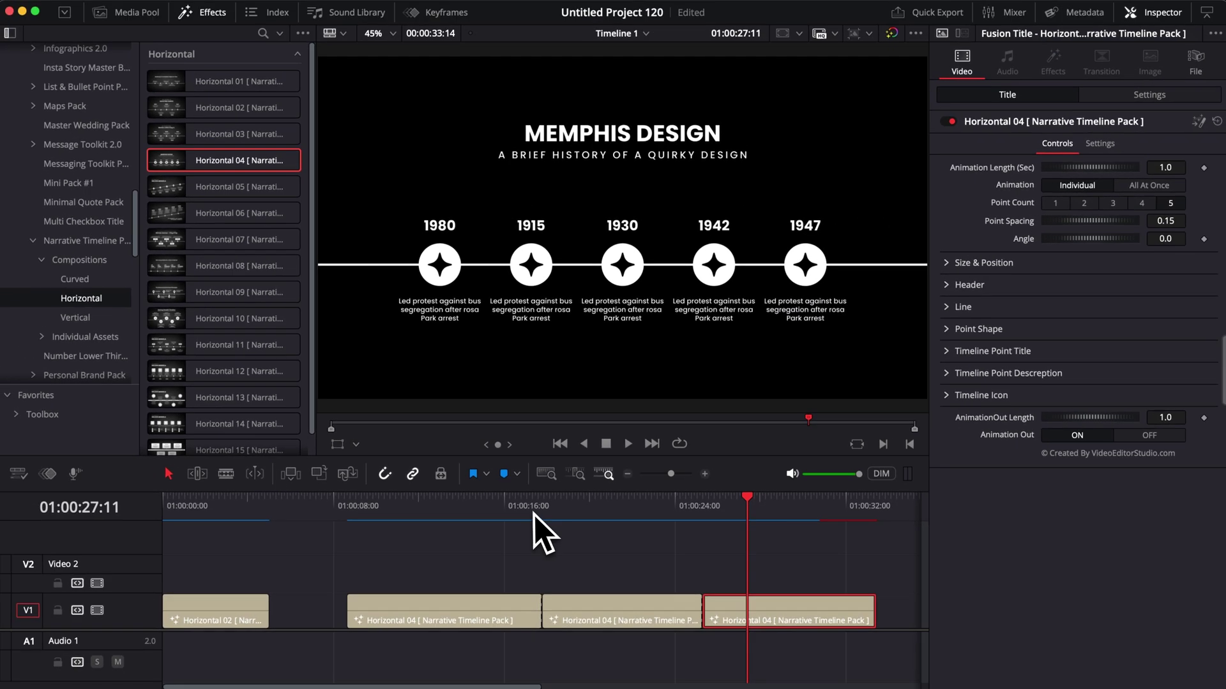
drag(460, 531, 753, 522)
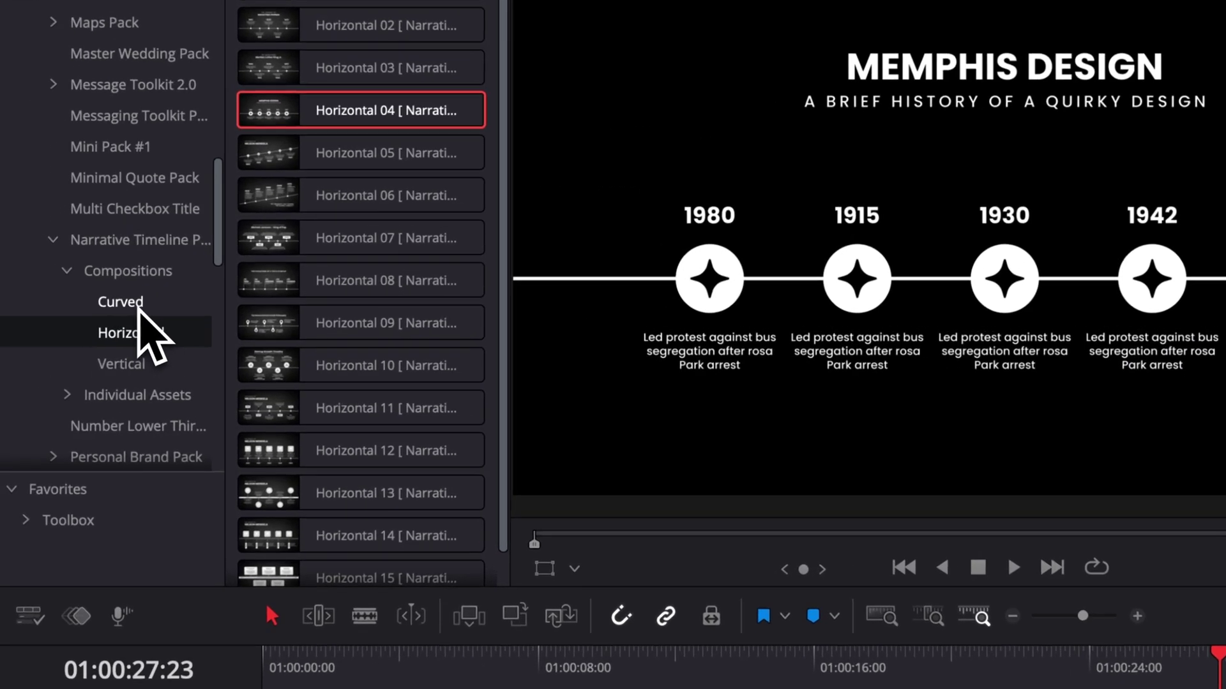
- Browse the Curved, Horizontal and Vertical timeline template categories
click(89, 282)
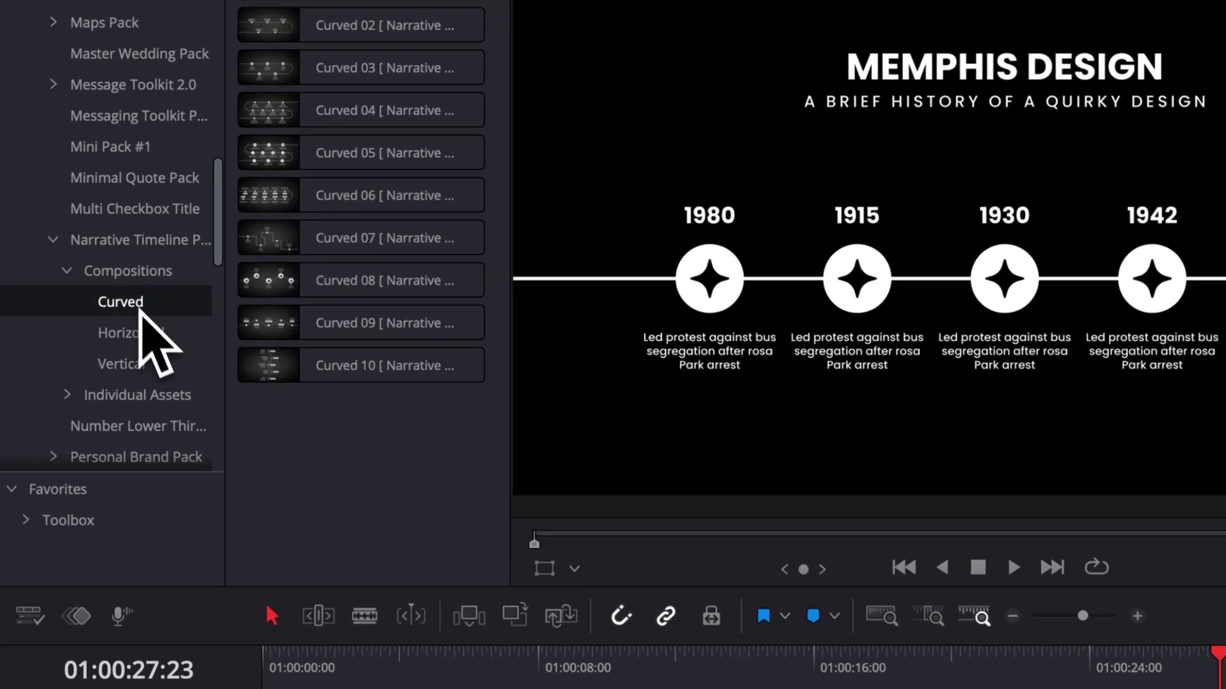
click(151, 333)
click(156, 365)
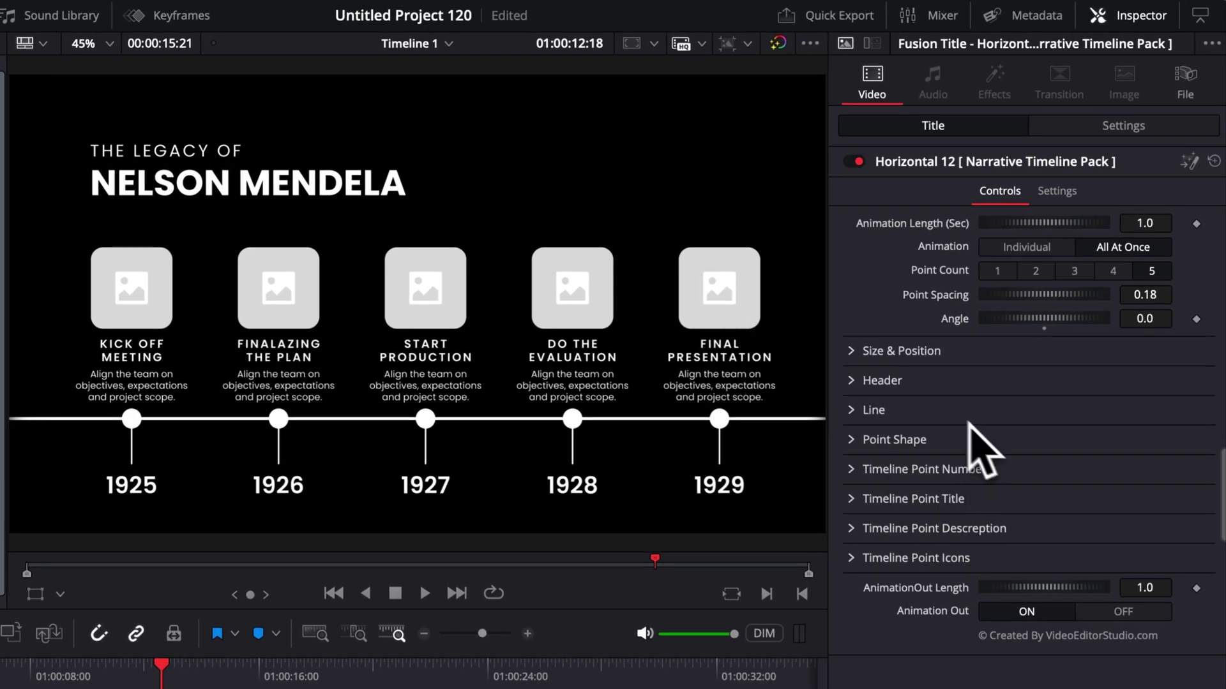
- Load the downloaded photo as the first point's icon and raise it to Center Y 0.613
click(855, 558)
scroll(938, 561, down, 4)
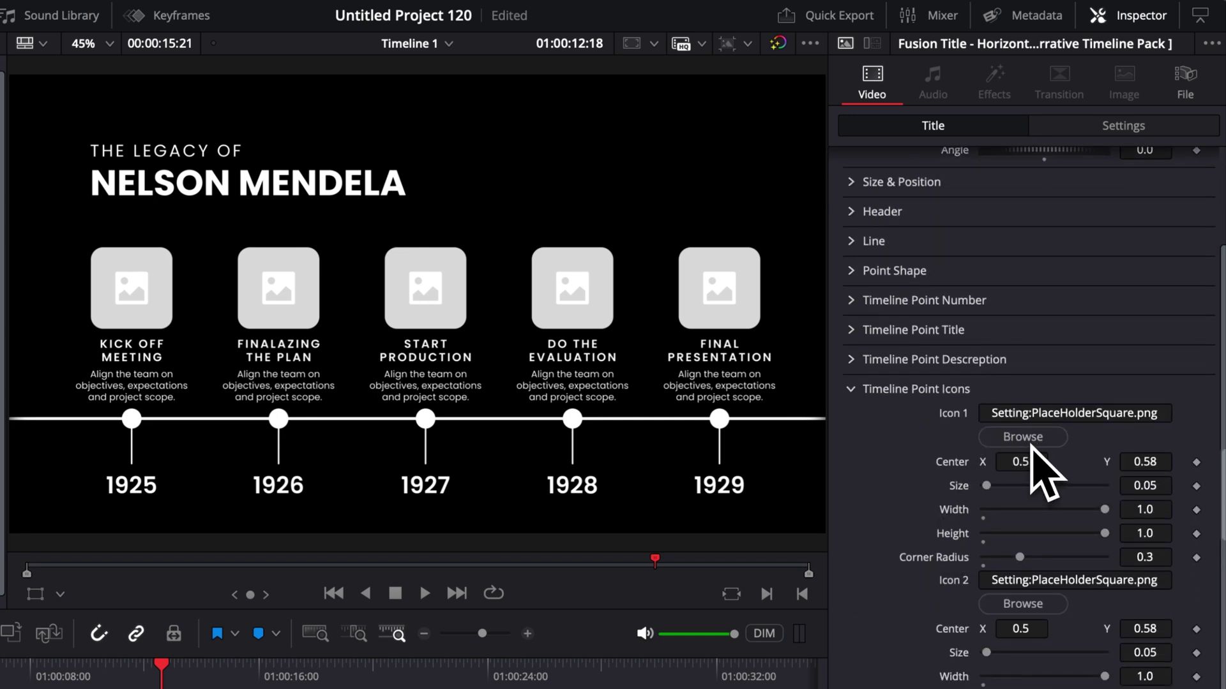
click(1027, 440)
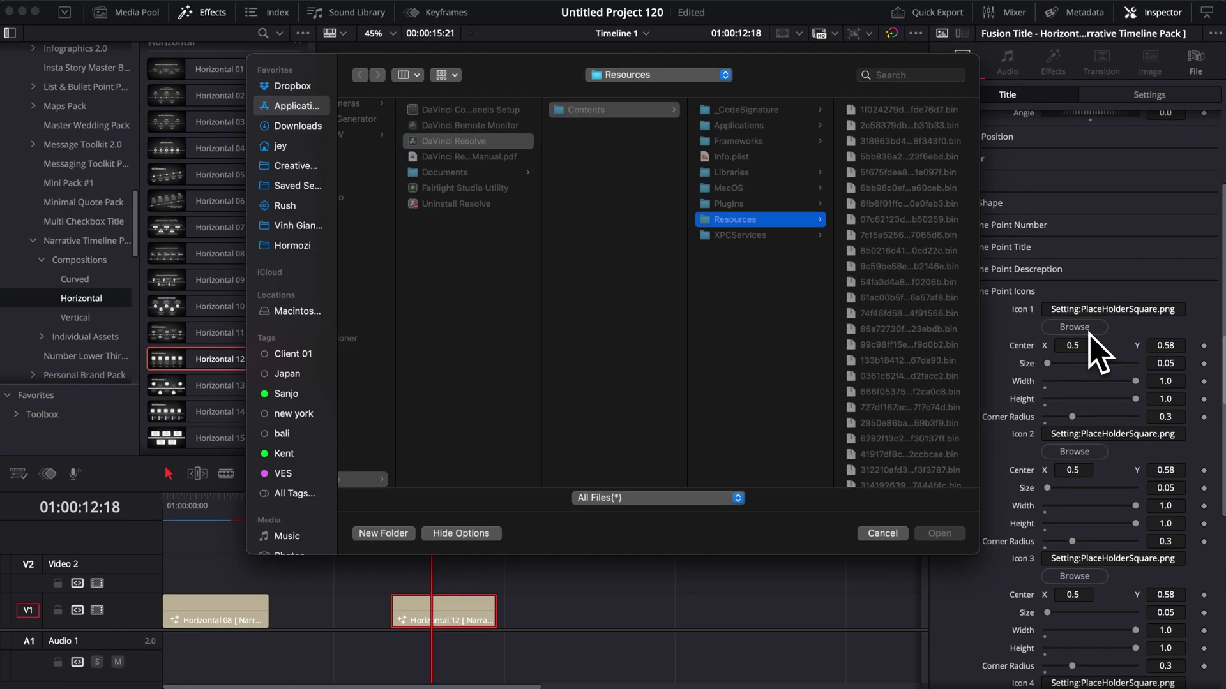
drag(1017, 531, 734, 391)
click(935, 533)
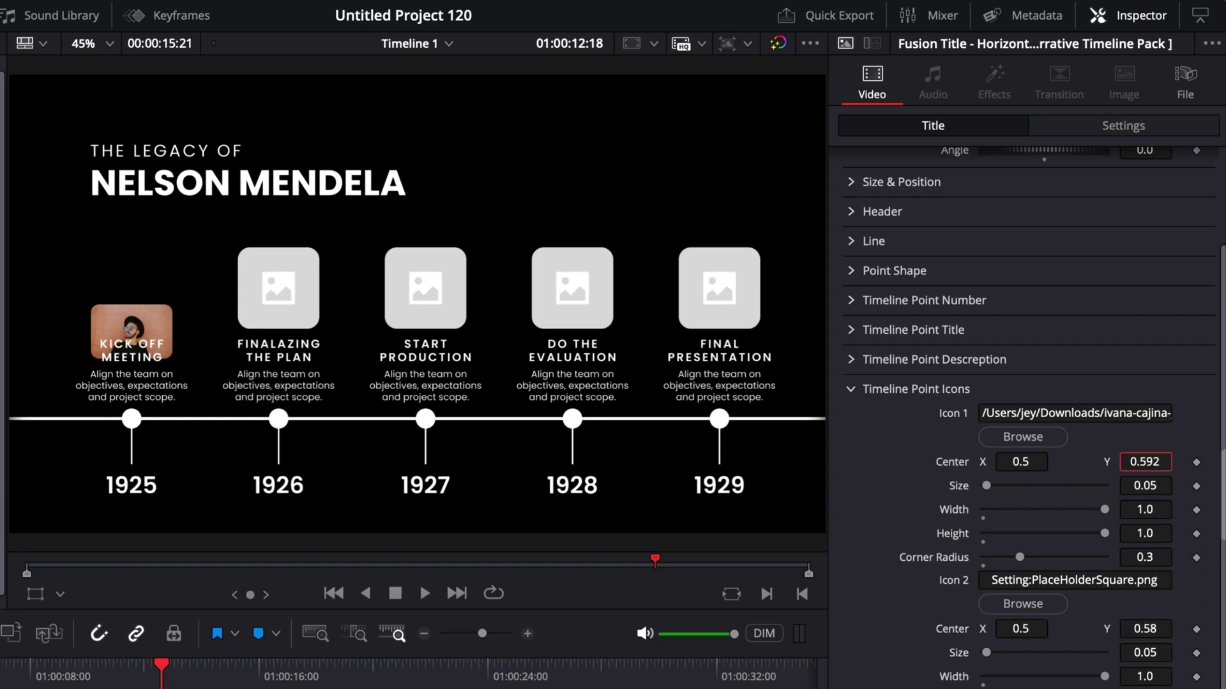
mouse_move(1145, 462)
mouse_down()
mouse_move(1159, 462)
mouse_move(1148, 462)
mouse_up()
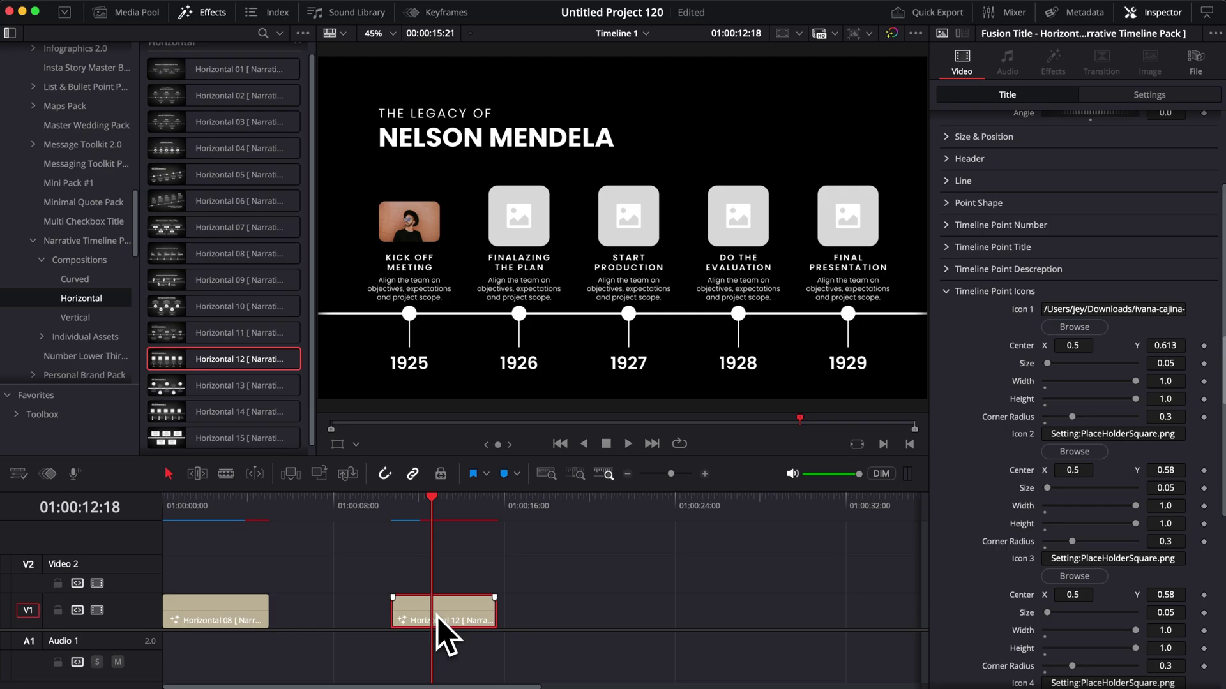
- Delete the Horizontal 12 title and extend the Horizontal 08 title to about 16 seconds
key(Delete)
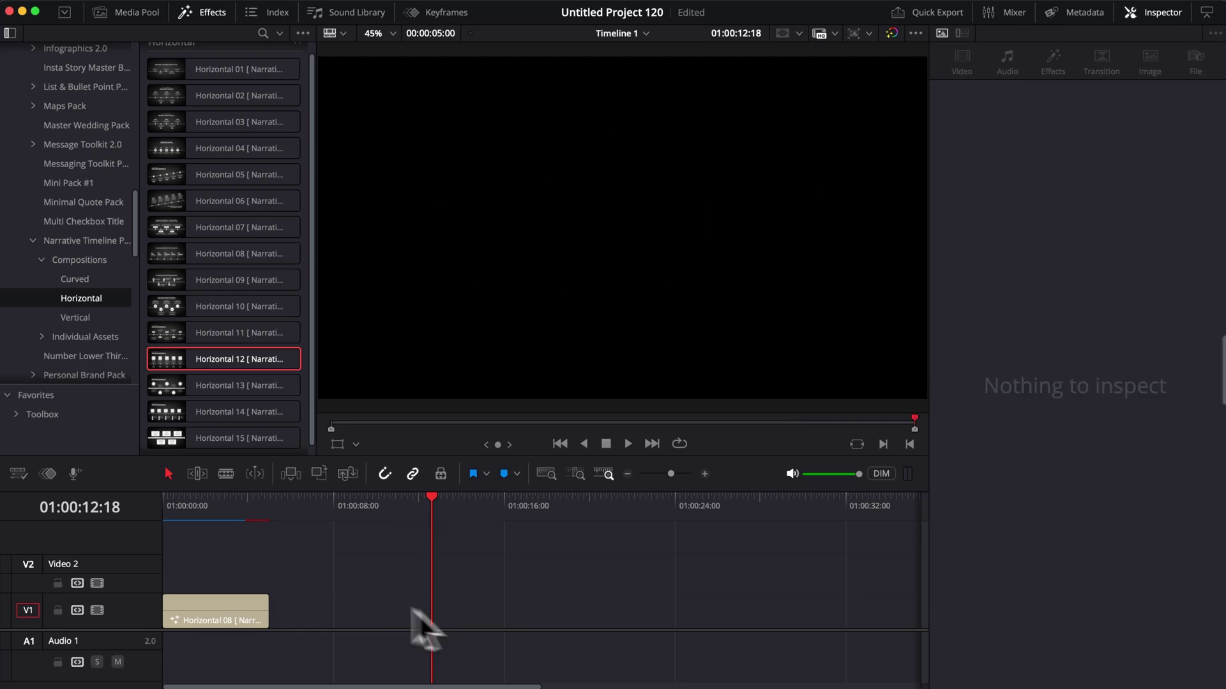
click(206, 506)
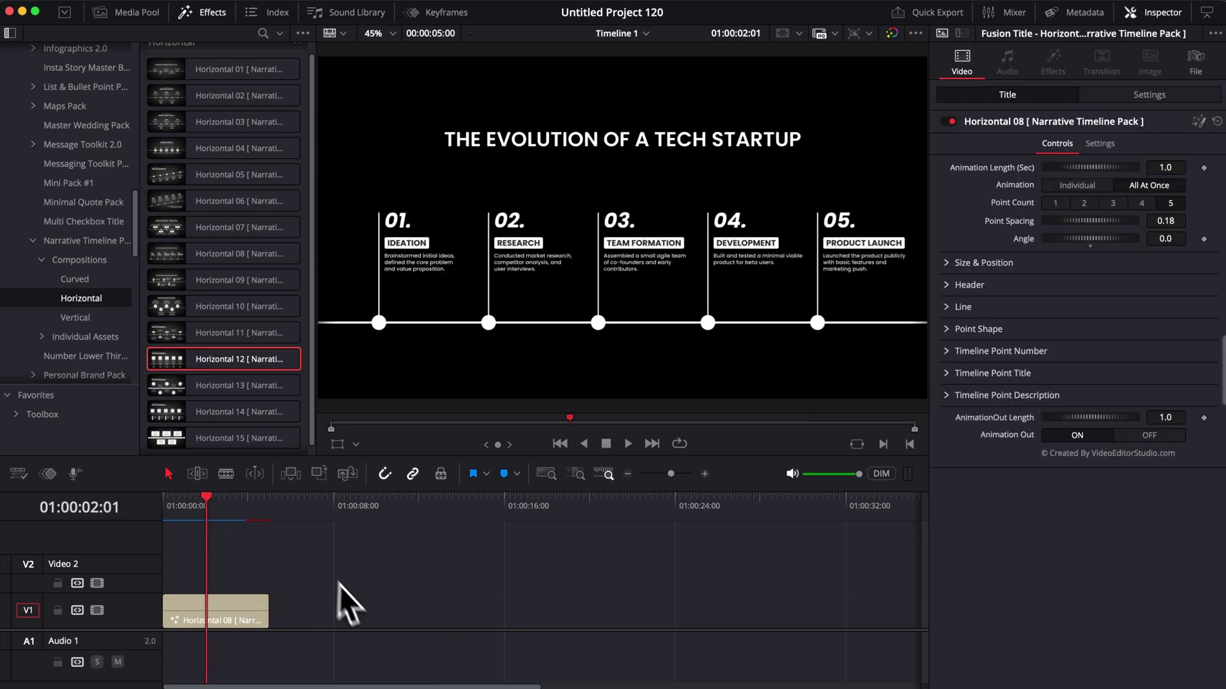
click(80, 337)
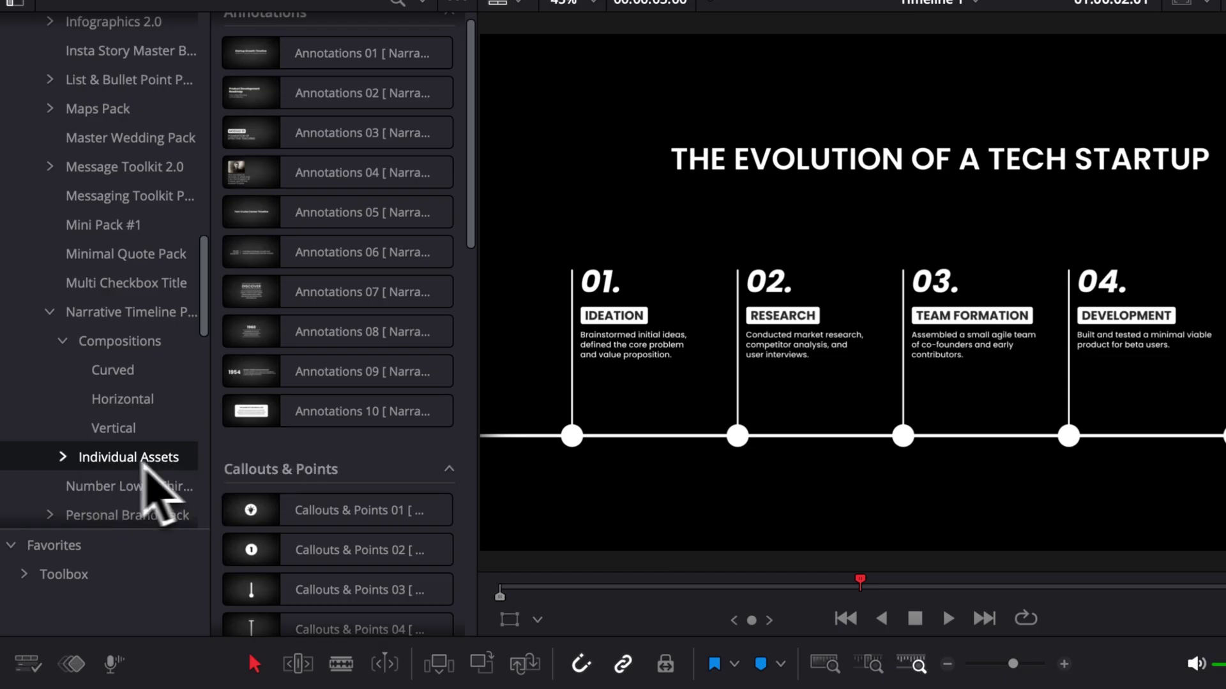
click(63, 456)
scroll(96, 472, down, 5)
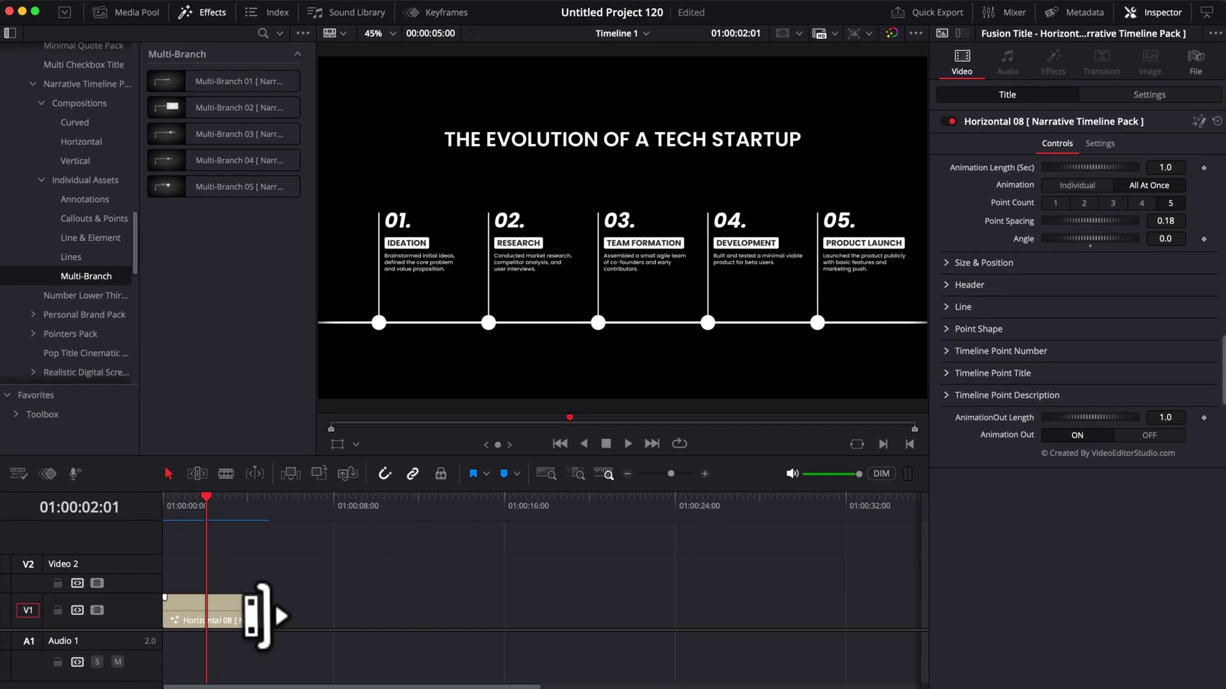
drag(252, 616, 514, 616)
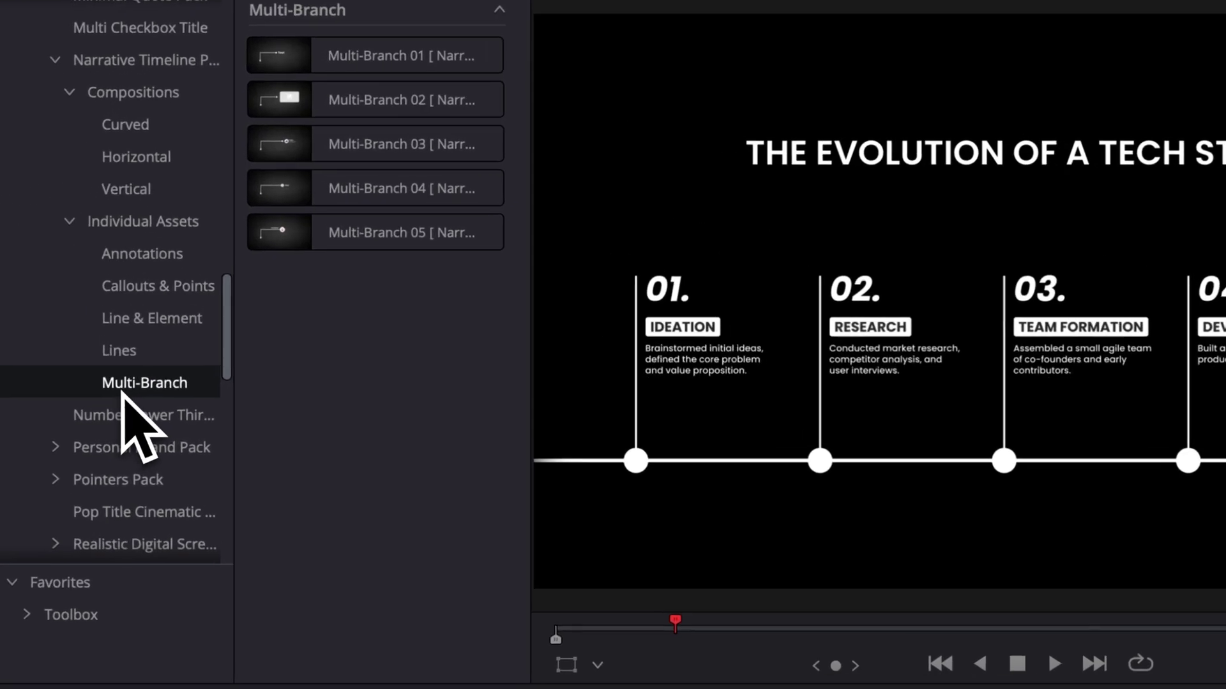
- Preview the Multi-Branch 04 preset from the Individual Assets Multi-Branch category
click(147, 295)
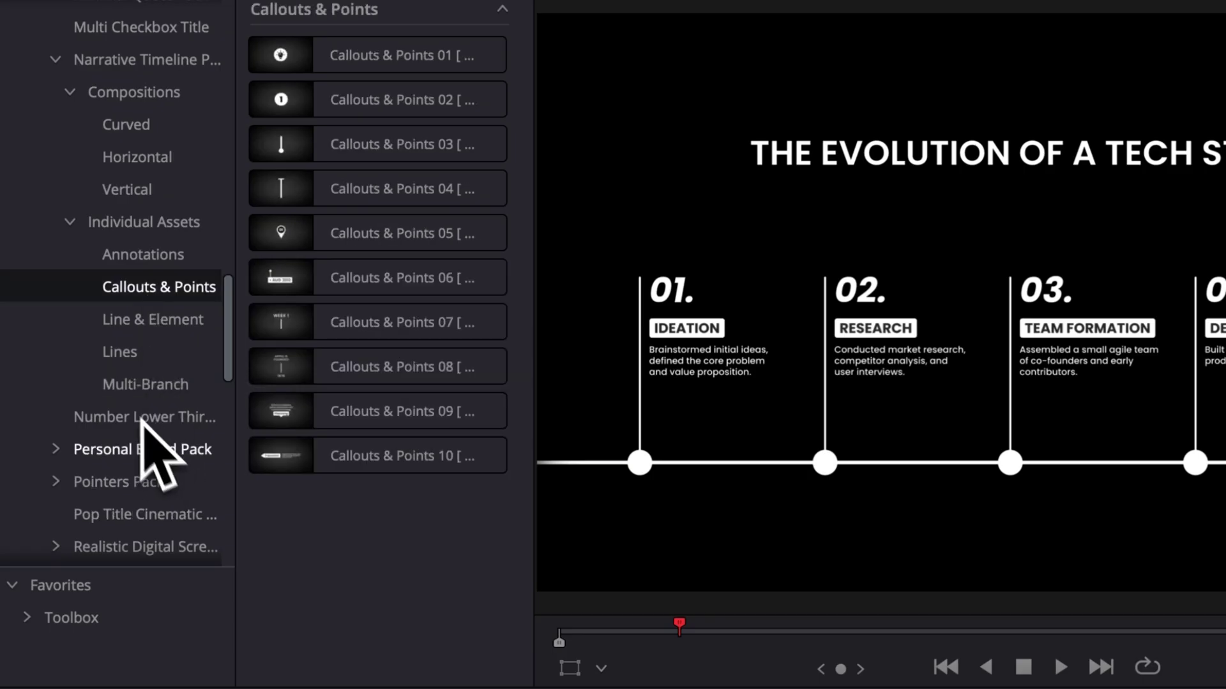
click(130, 386)
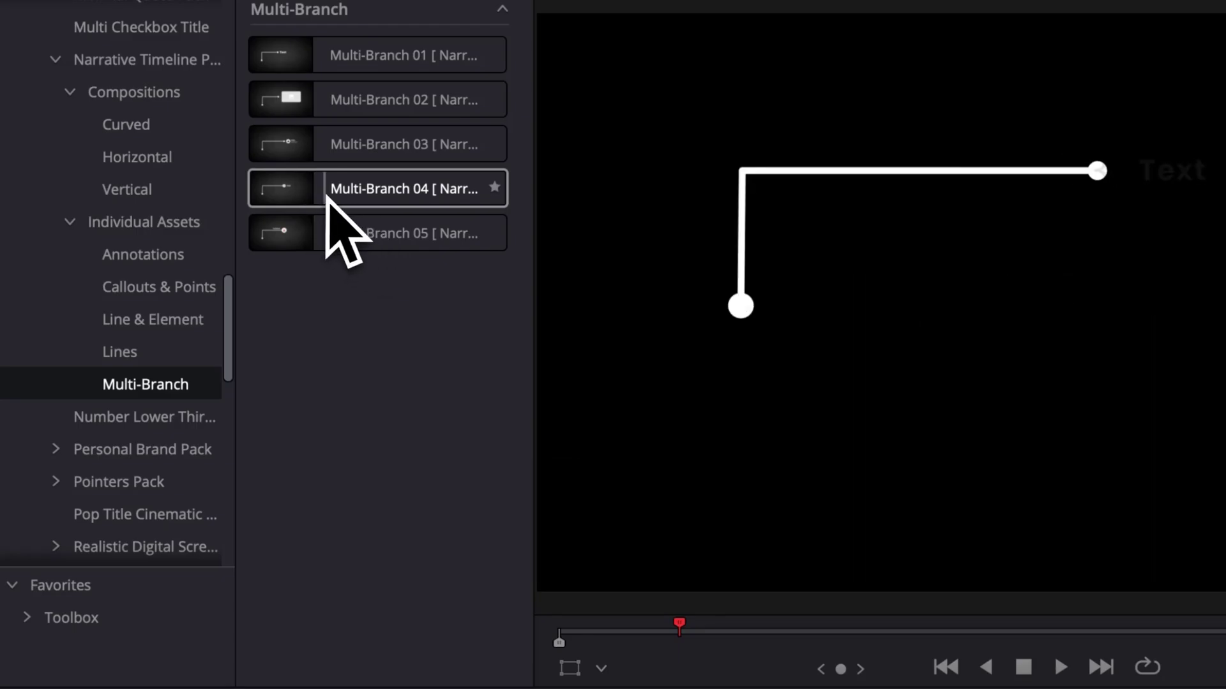
click(320, 195)
- Place Multi-Branch 04 on V2, trim it to end with the title, and scrub through it
drag(319, 196, 267, 581)
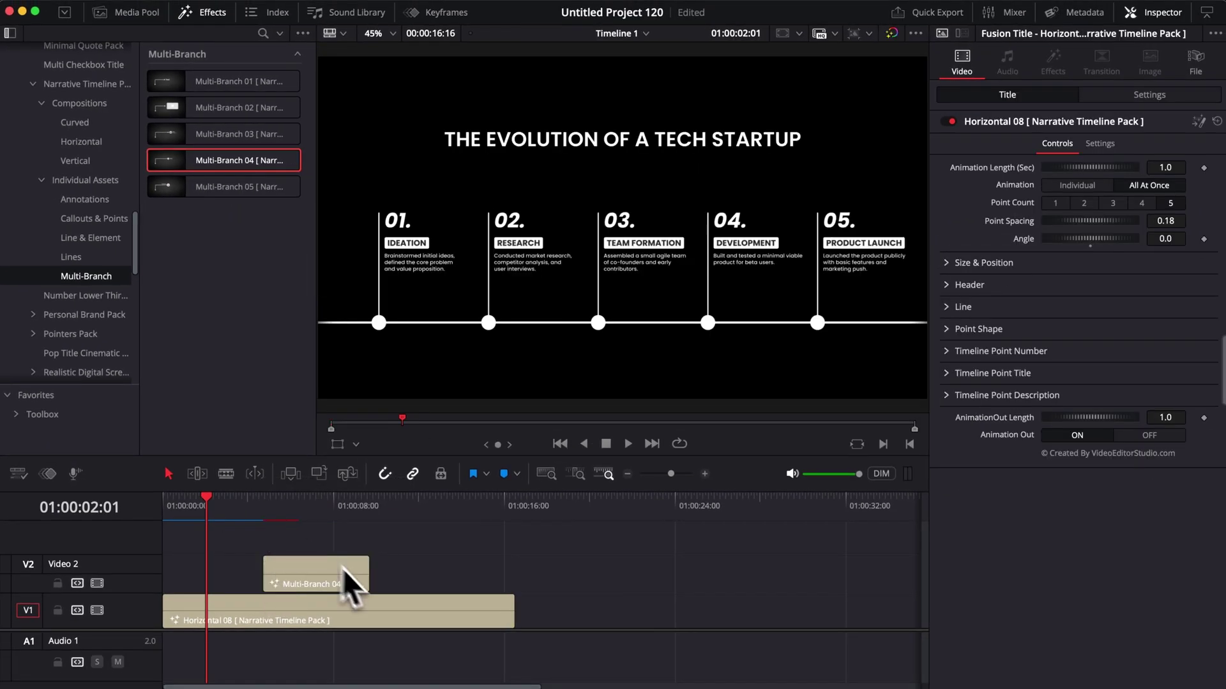
drag(368, 580, 515, 580)
drag(179, 518, 244, 521)
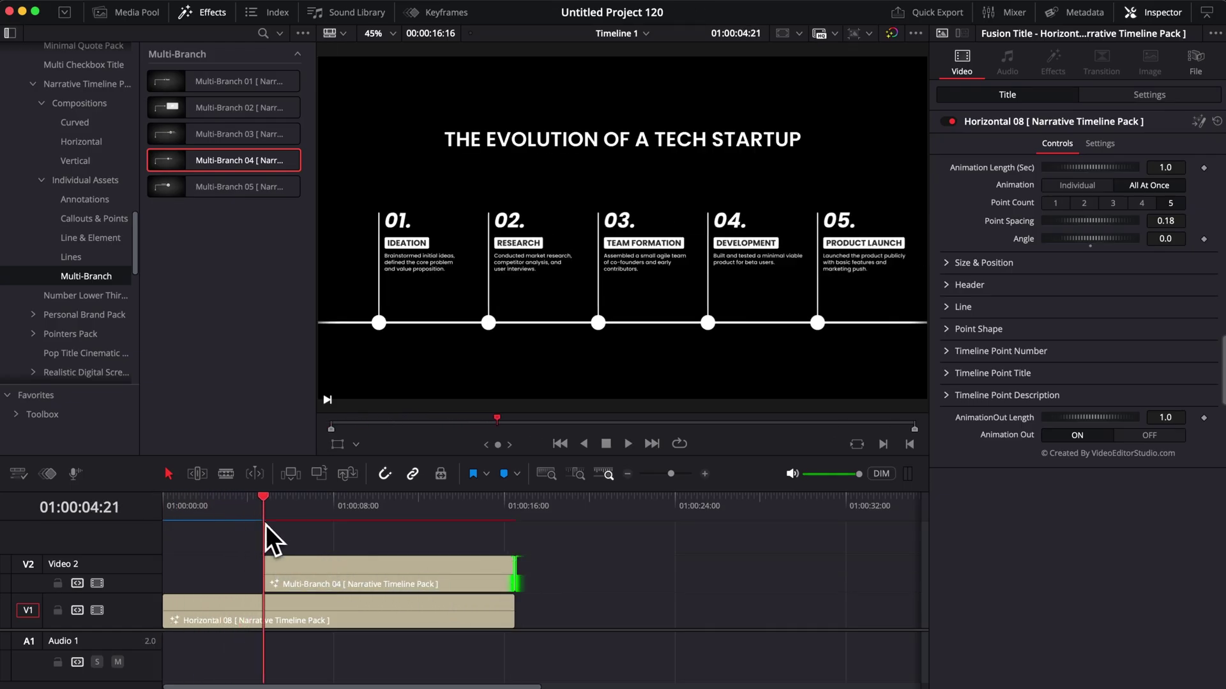
drag(266, 526, 359, 539)
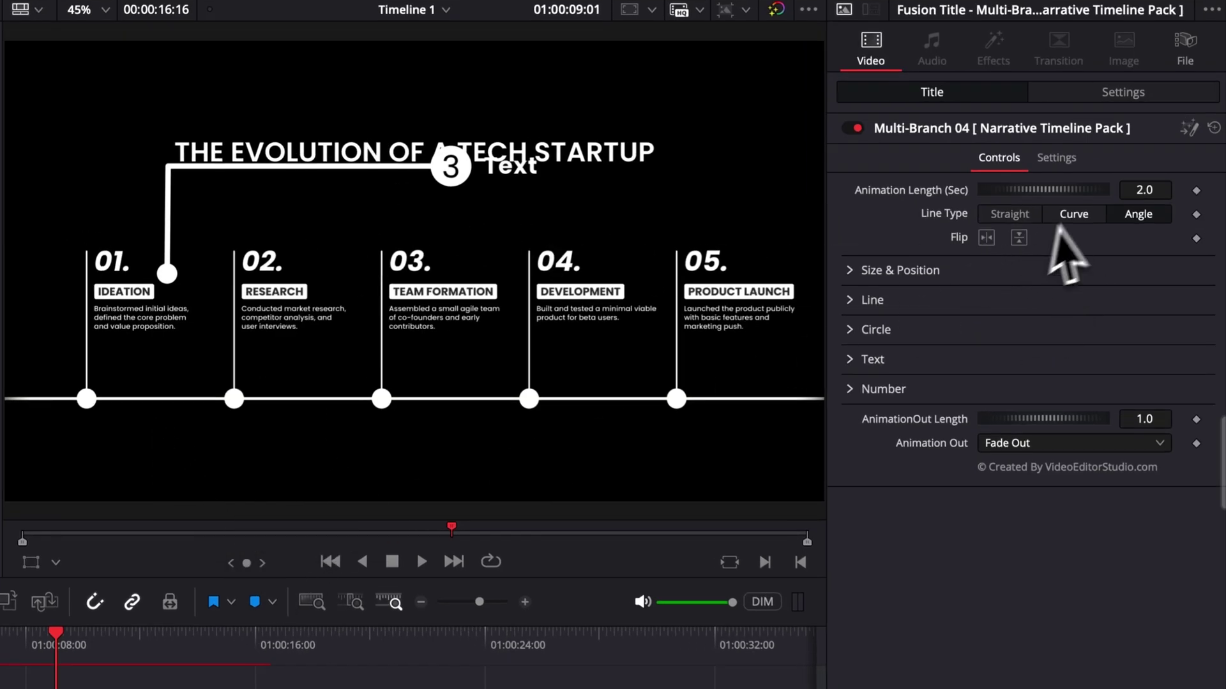
- Flip Multi-Branch 04 below the line and position its Center at 0.491/0.316
click(1019, 238)
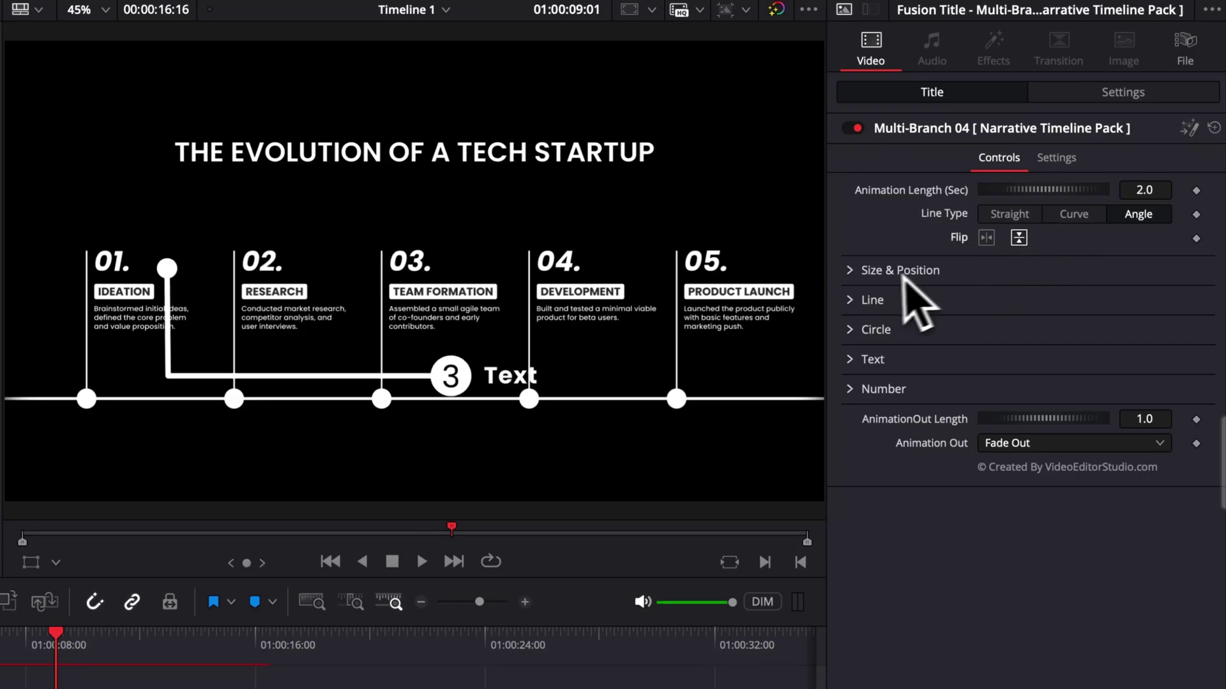
click(850, 271)
drag(1145, 295, 1116, 295)
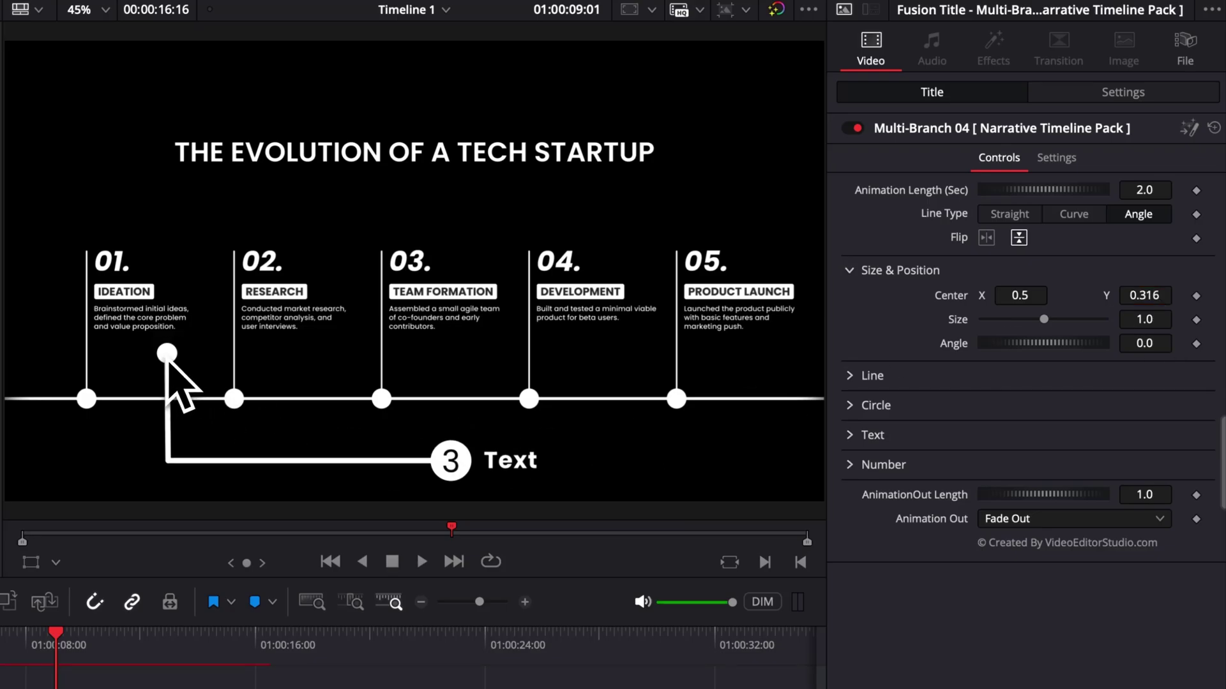
click(851, 377)
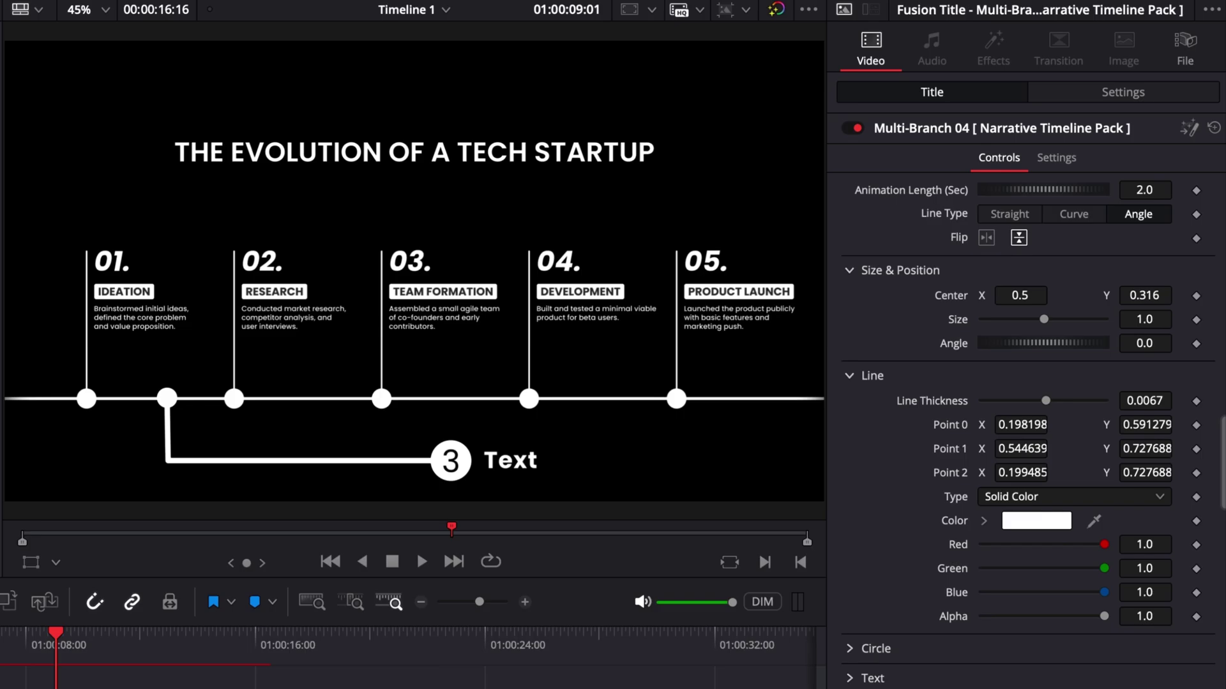
drag(1027, 292, 1018, 295)
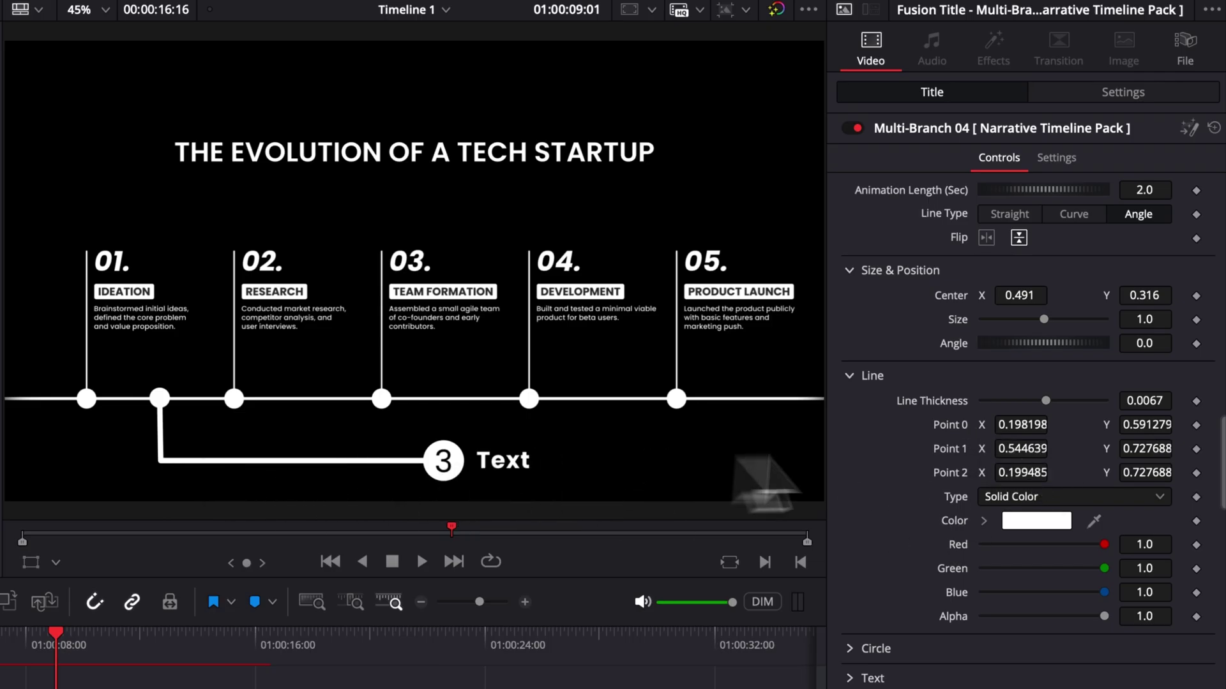
- Shorten the branch arm to Point 1 X 0.289639 and select its number 3 for replacement
drag(1023, 448, 910, 448)
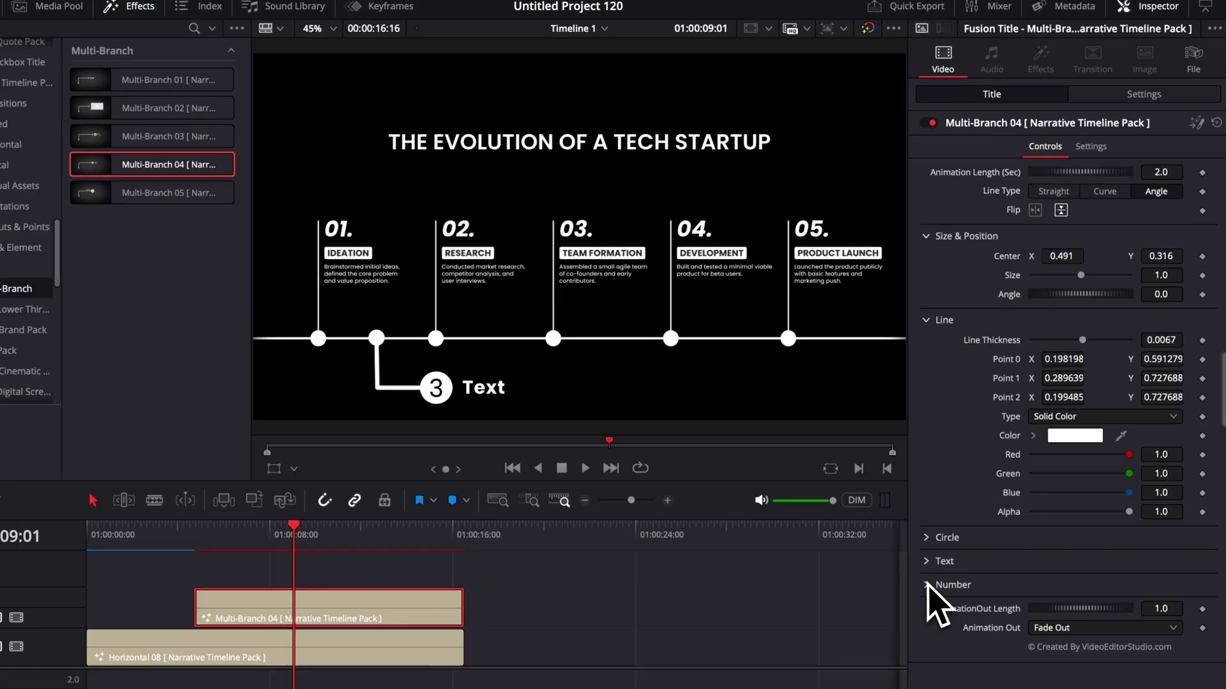
click(887, 688)
click(978, 570)
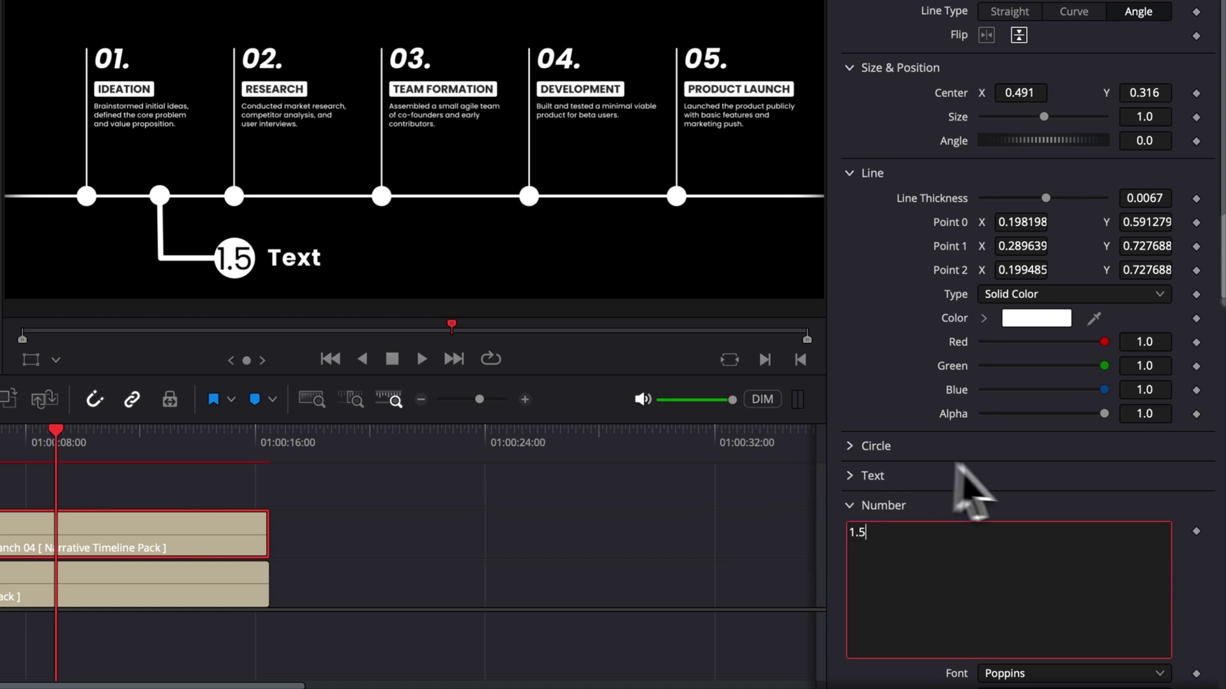
- Shrink the branch number slightly and set its font style to Bold Italic
scroll(984, 492, down, 5)
drag(1159, 593, 1149, 595)
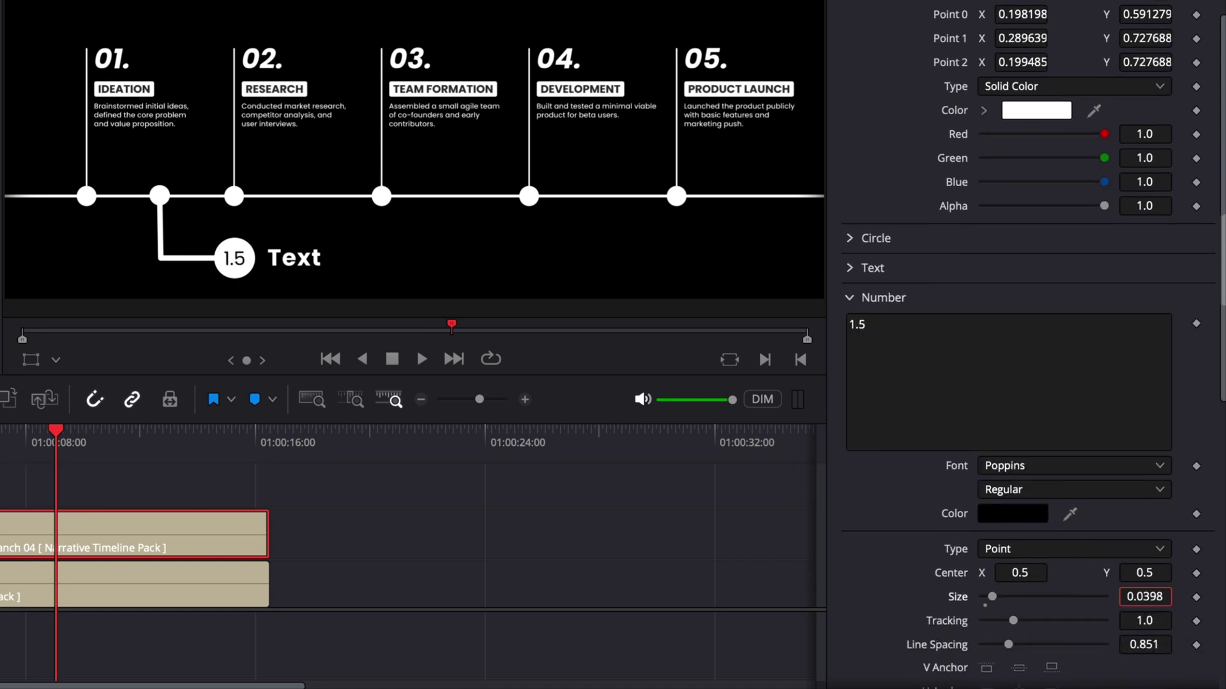
click(1025, 491)
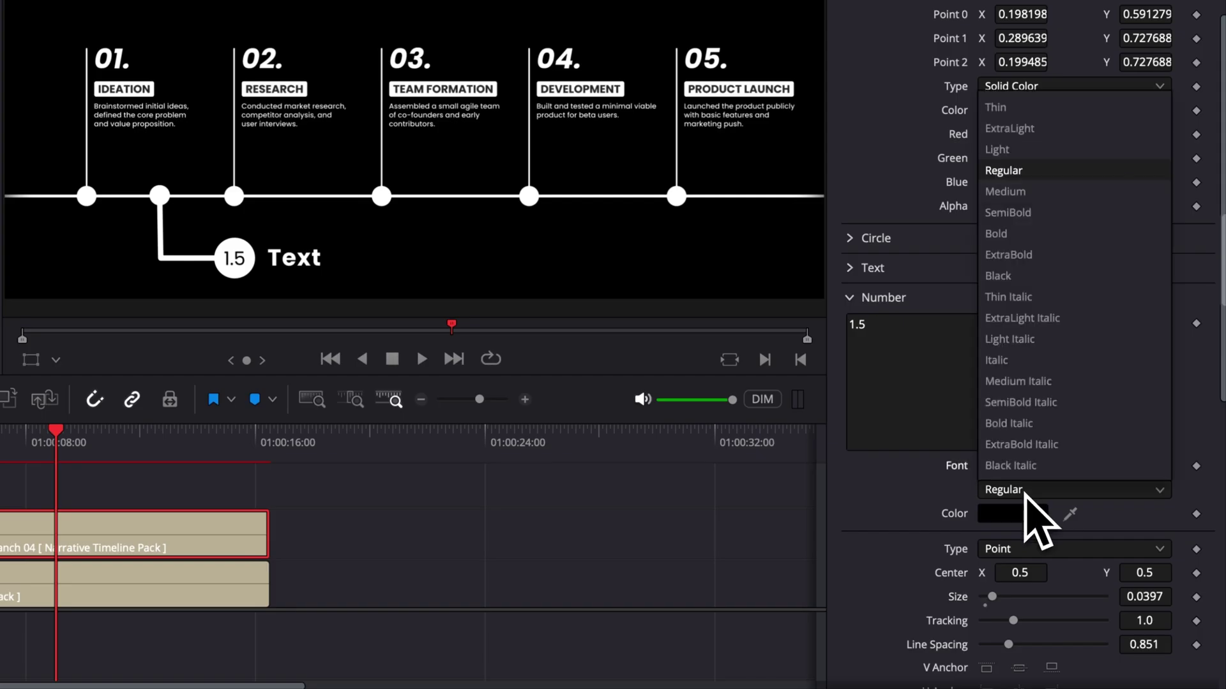
click(1051, 425)
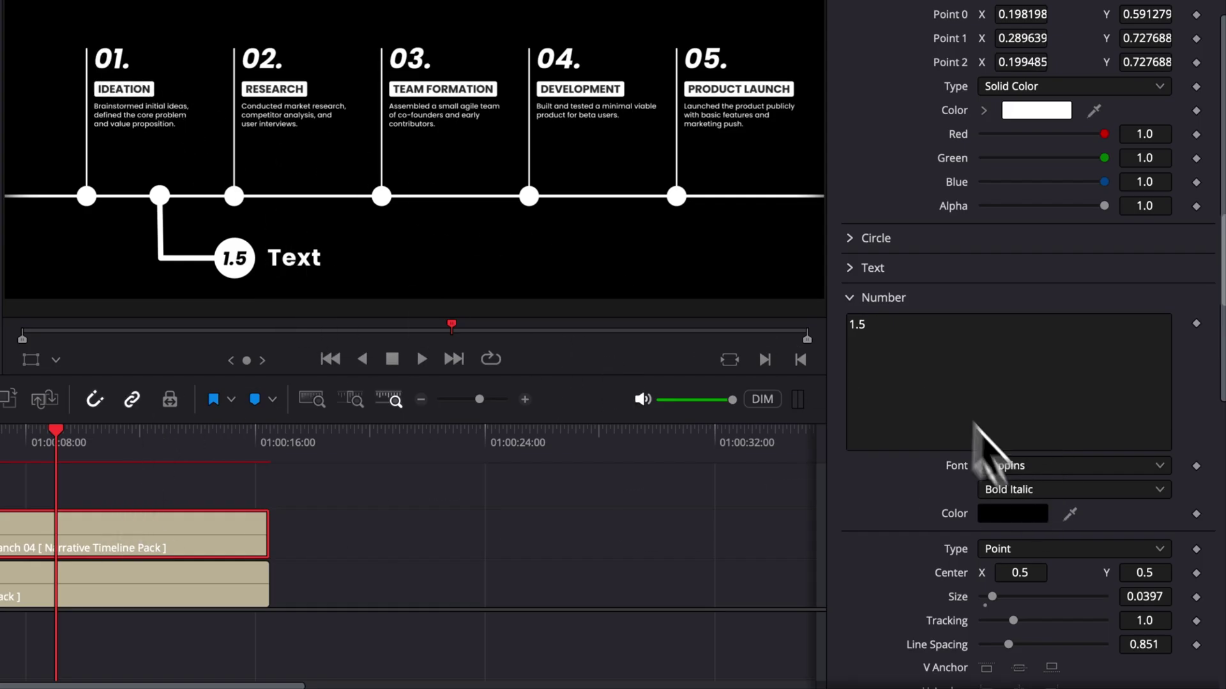
- Replace the branch label with 'This is an extra step' and reduce its Size to 0.0367
click(855, 268)
click(890, 295)
key(ctrl+a)
text(This is an e)
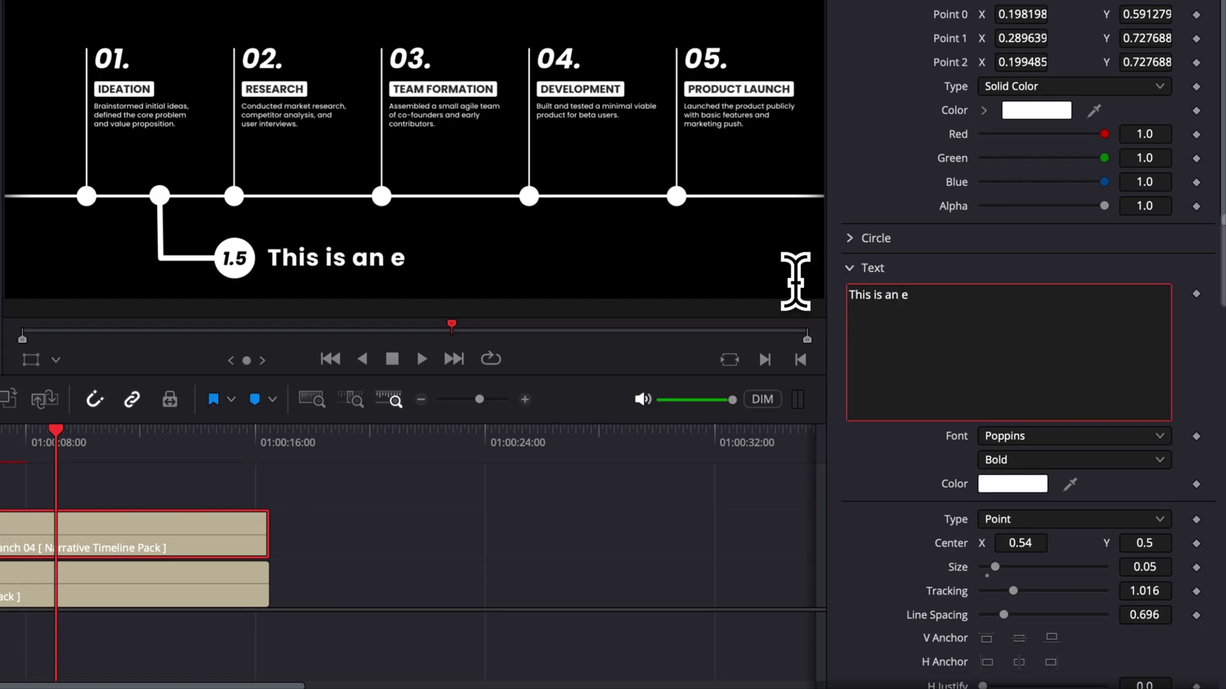
text(xtra step)
scroll(944, 534, down, 5)
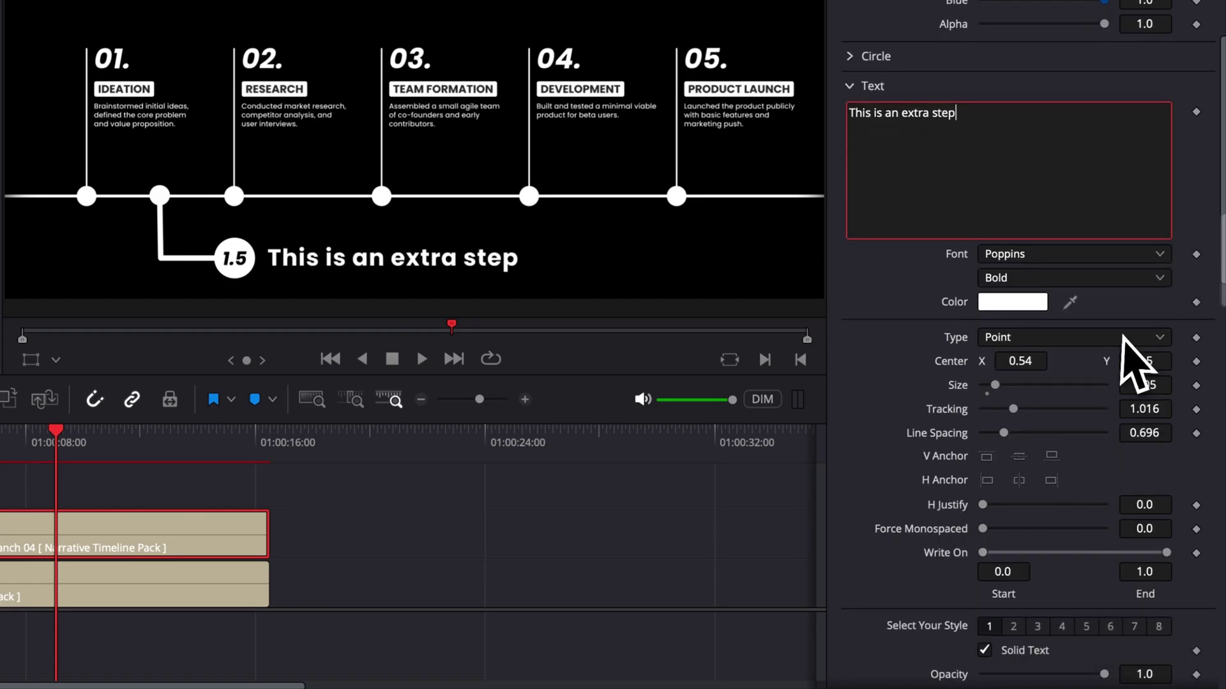
drag(1157, 385, 1136, 385)
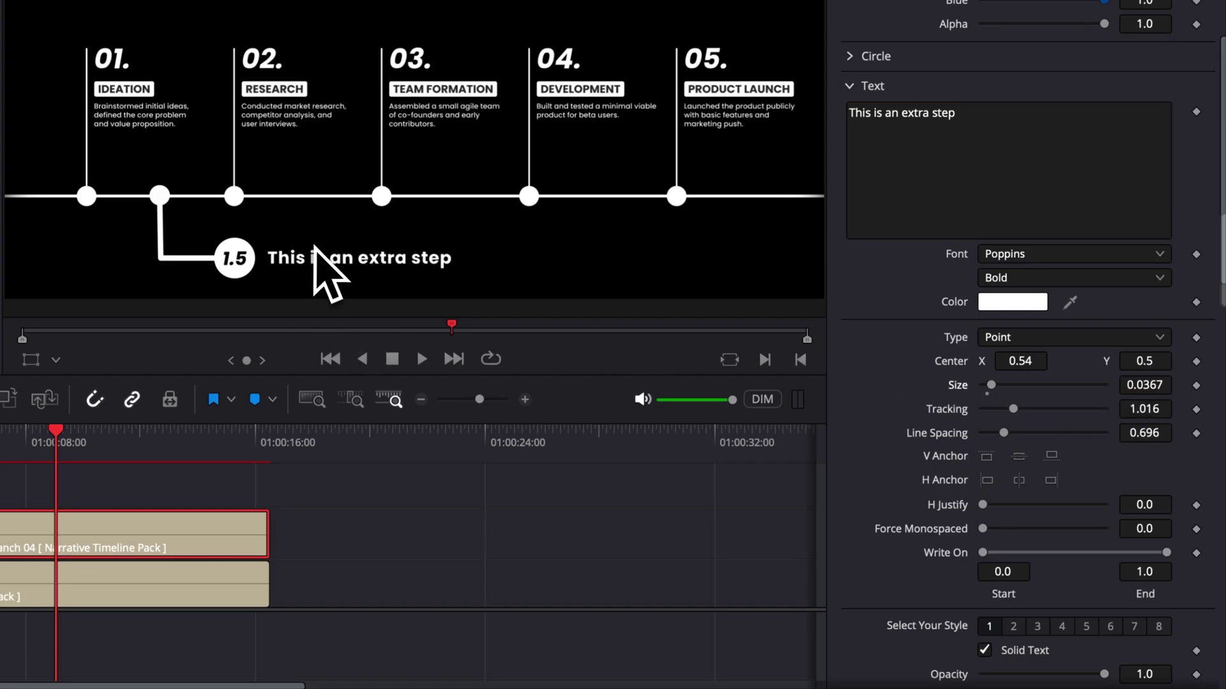
- Switch the label to style 3 and enable its Text Box background
scroll(322, 268, down, 3)
scroll(1089, 597, down, 5)
click(1038, 459)
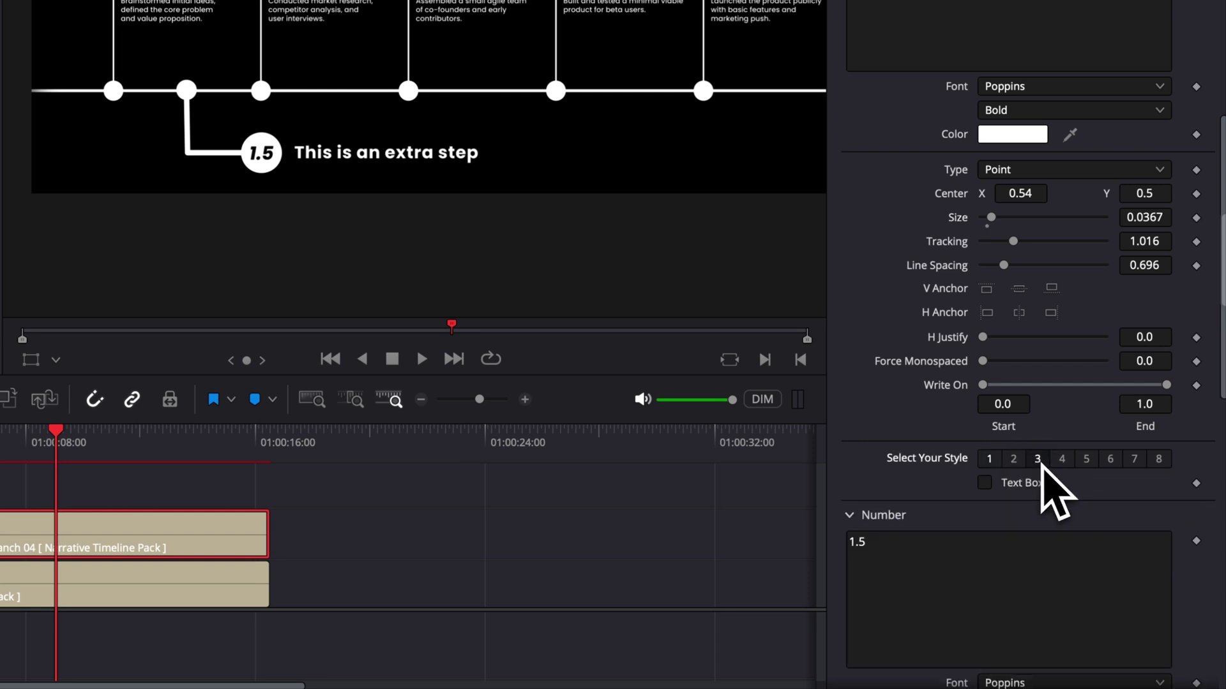
click(984, 483)
- Colour the label's text box mid-grey (0.501960) and play the timeline from the start
scroll(996, 534, down, 3)
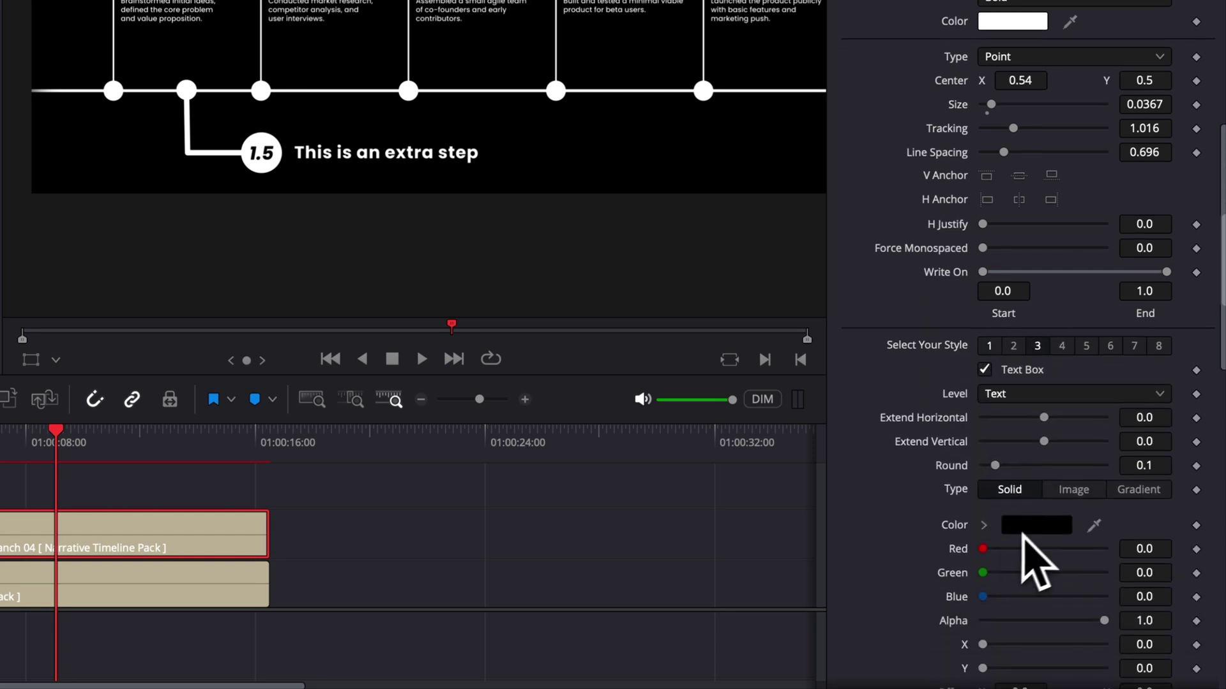
click(1035, 524)
drag(910, 562, 827, 573)
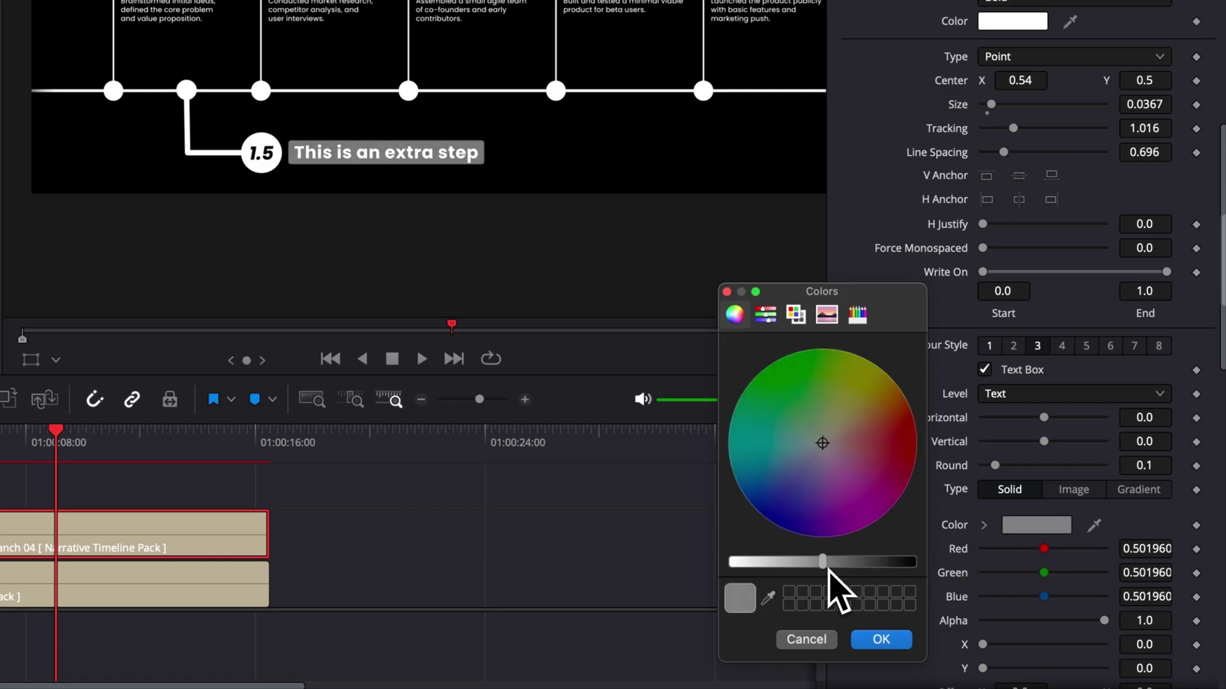
click(881, 639)
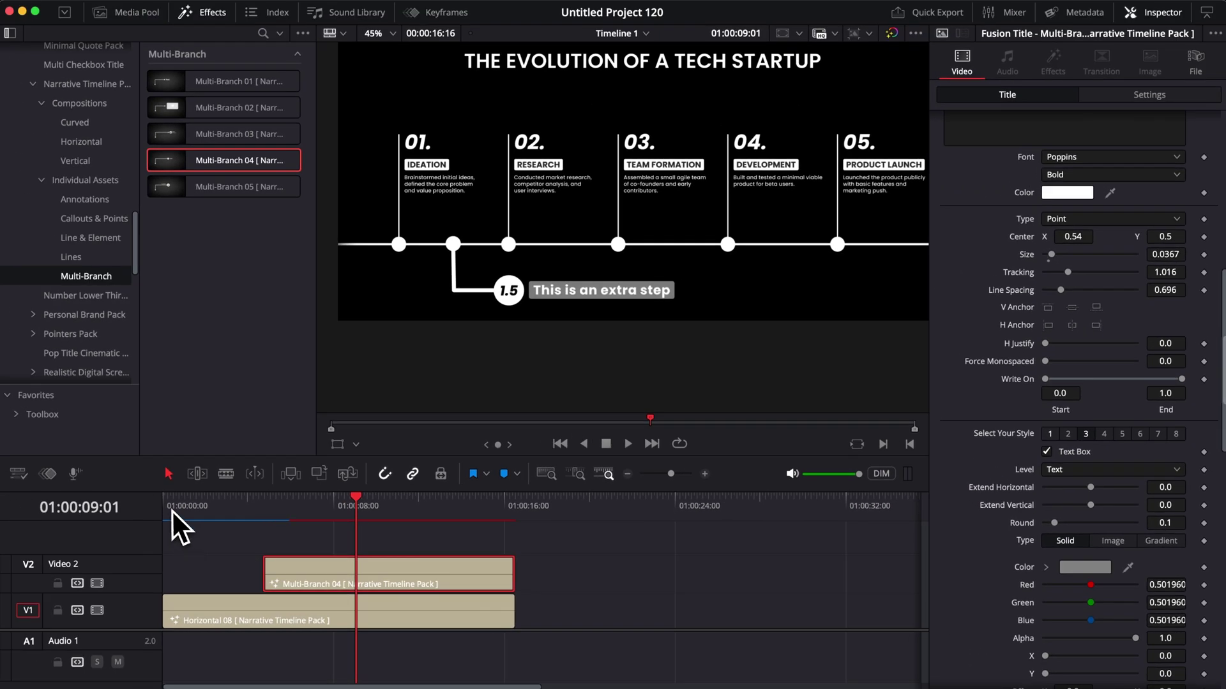
click(46, 487)
key(space)
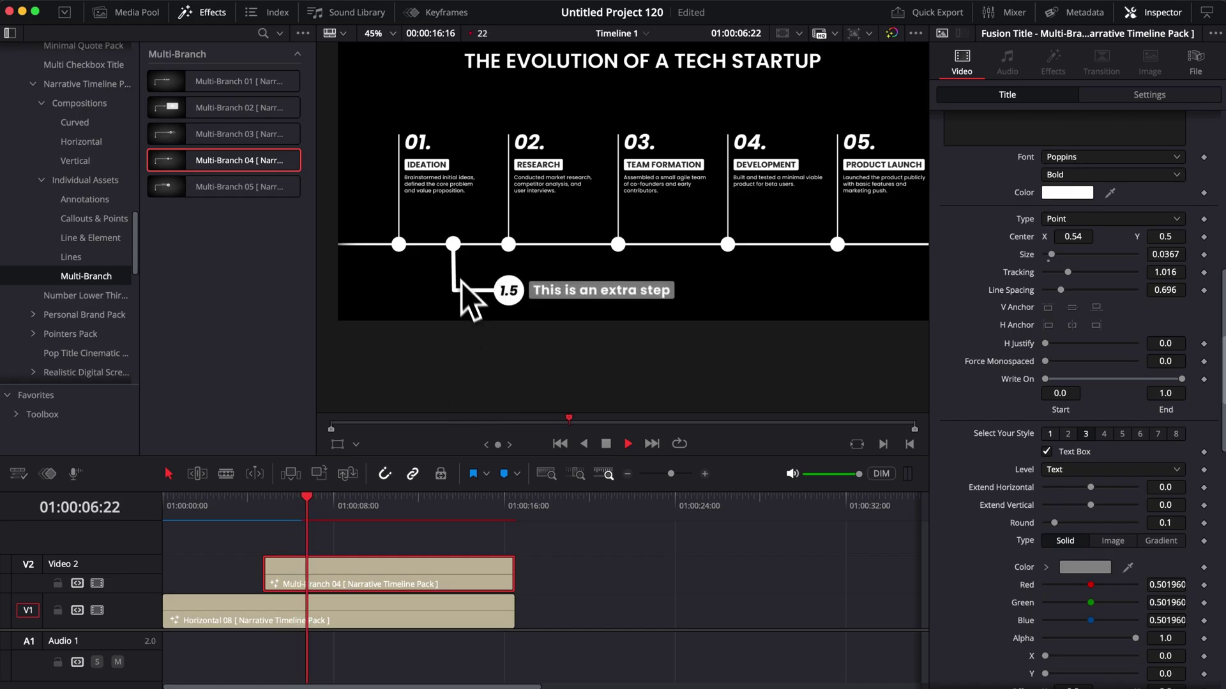
- Place Multi-Branch 01 after the title and duplicate it onto the track above
key(space)
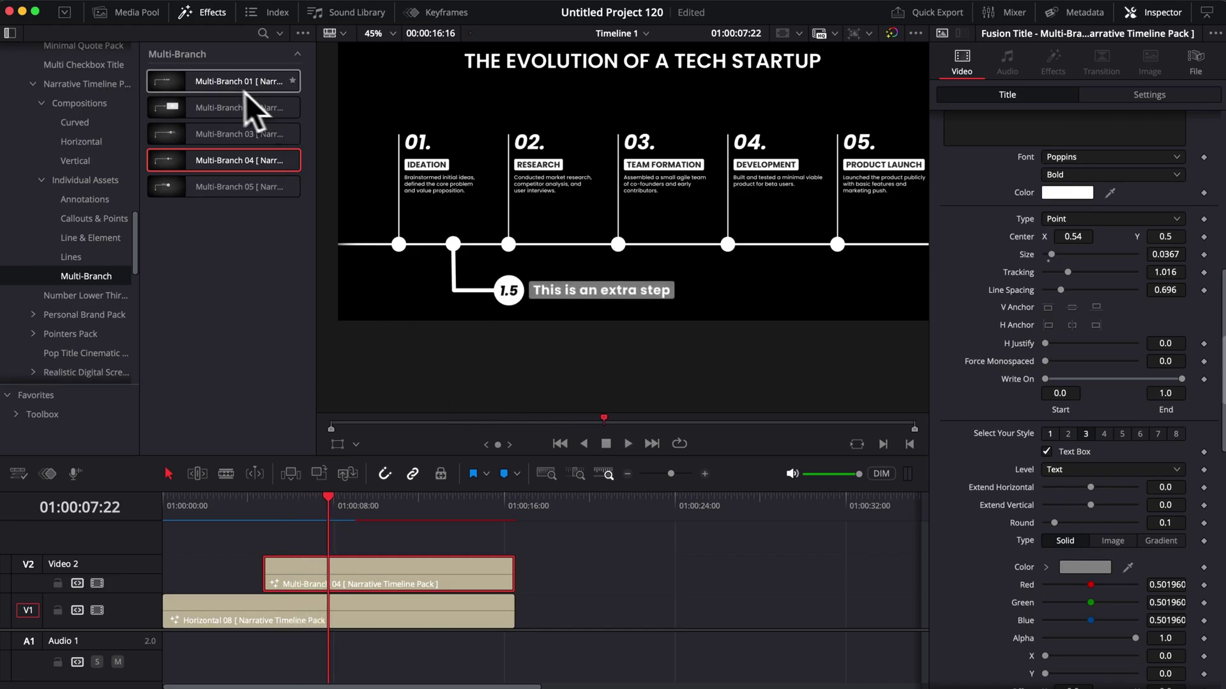
drag(240, 87, 621, 629)
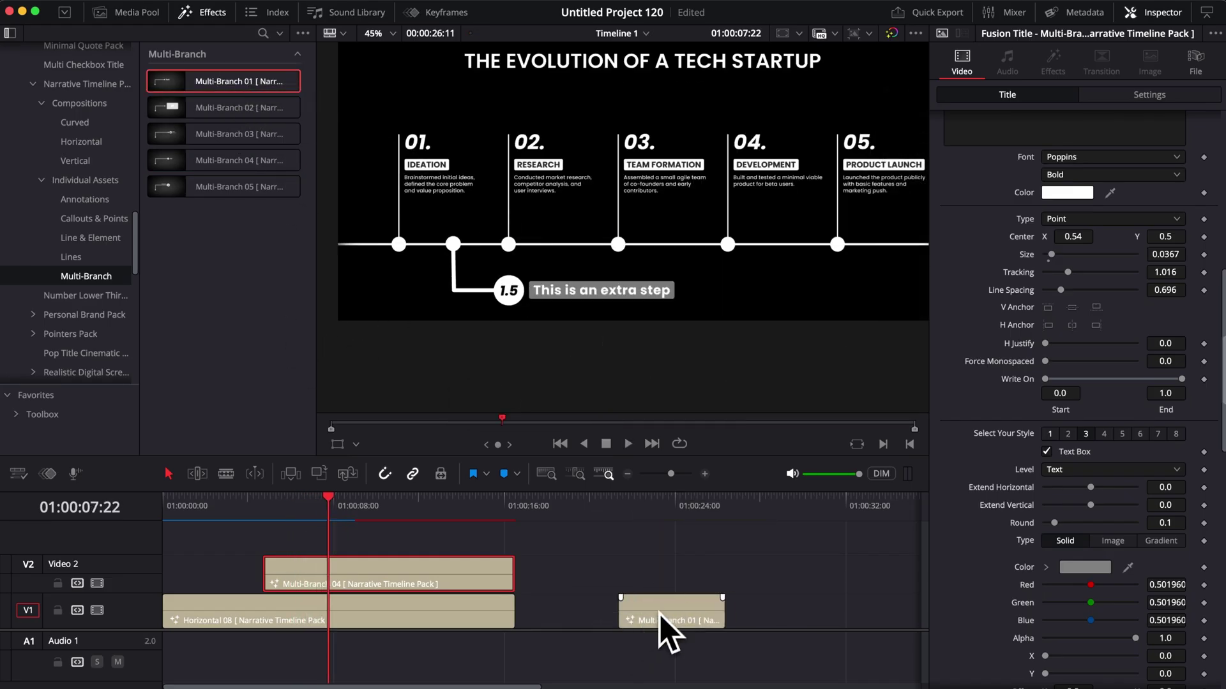
drag(652, 512, 672, 513)
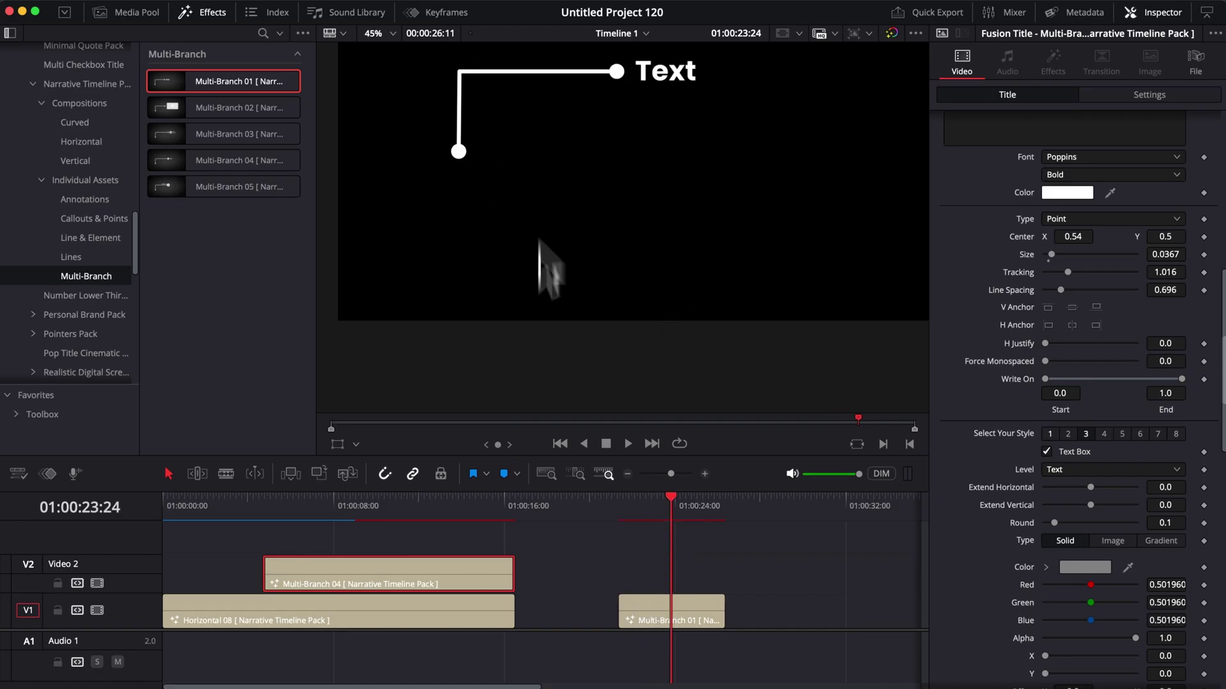
click(664, 619)
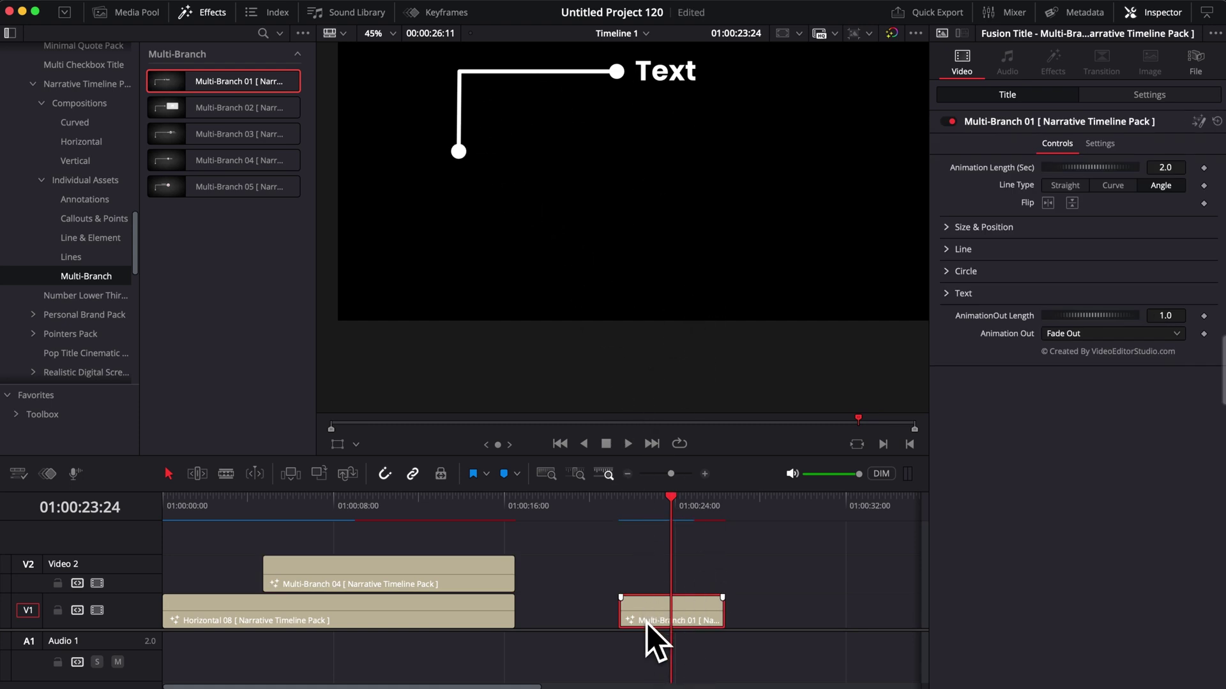
drag(646, 621, 651, 573)
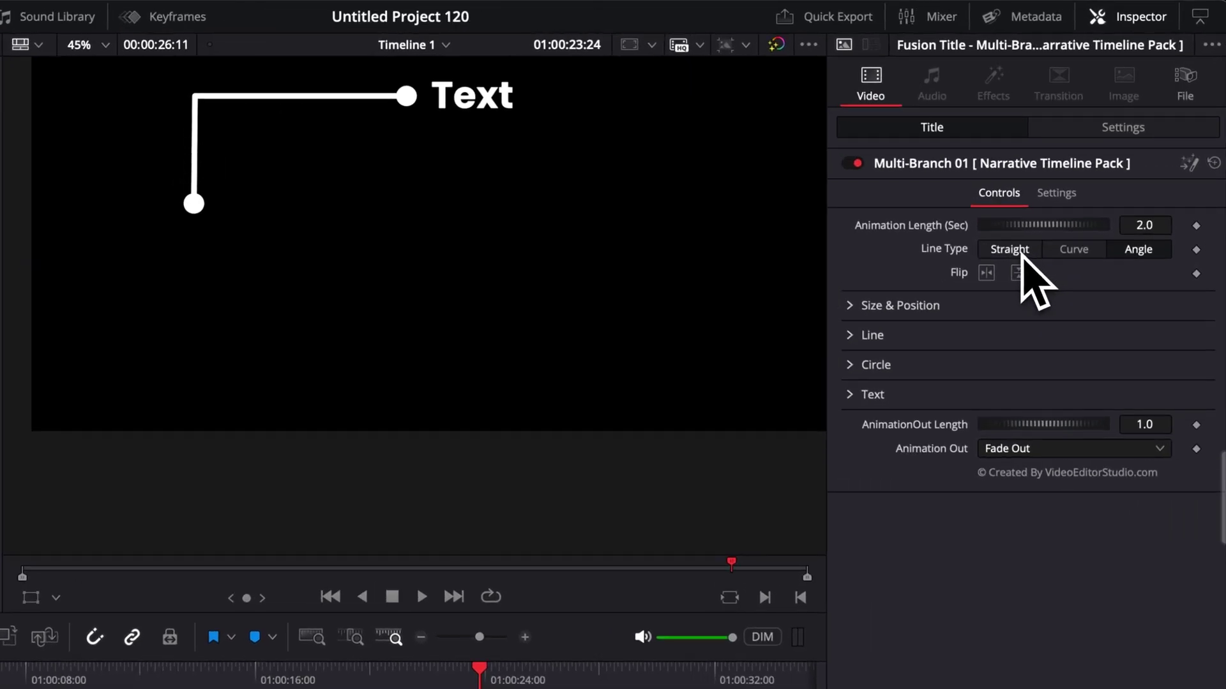
- Set the copy's Line Type to Straight and lower Point 1 Y into a horizontal branch
click(1069, 254)
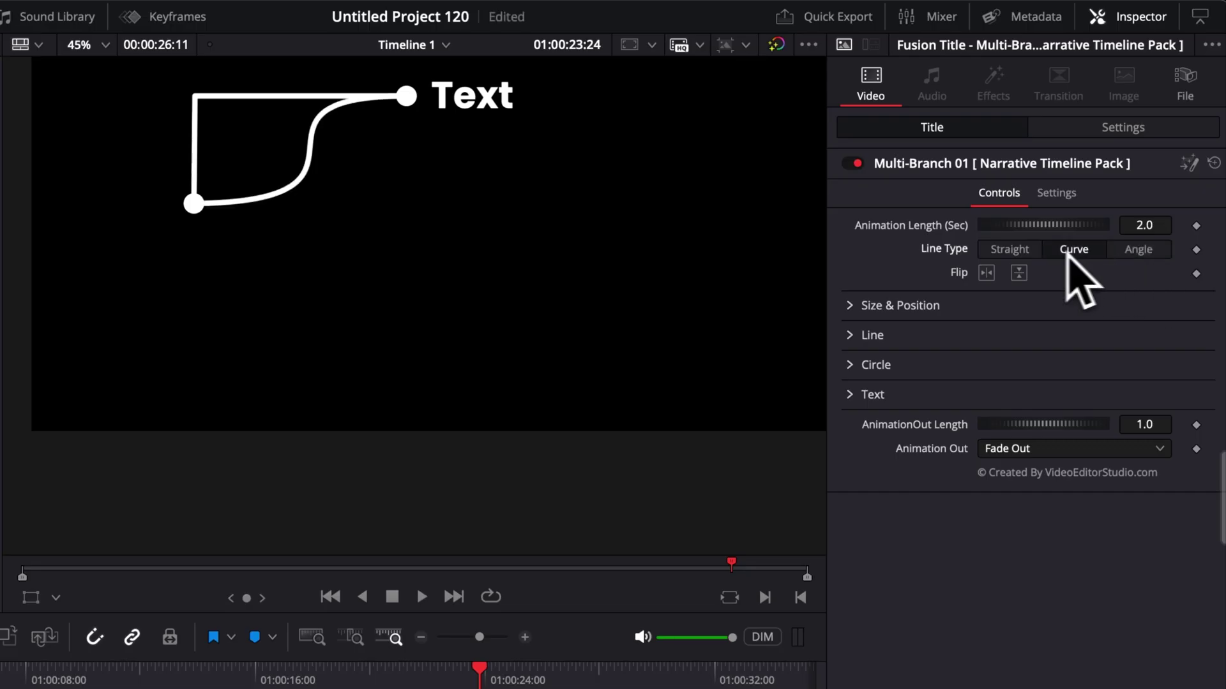
click(1010, 251)
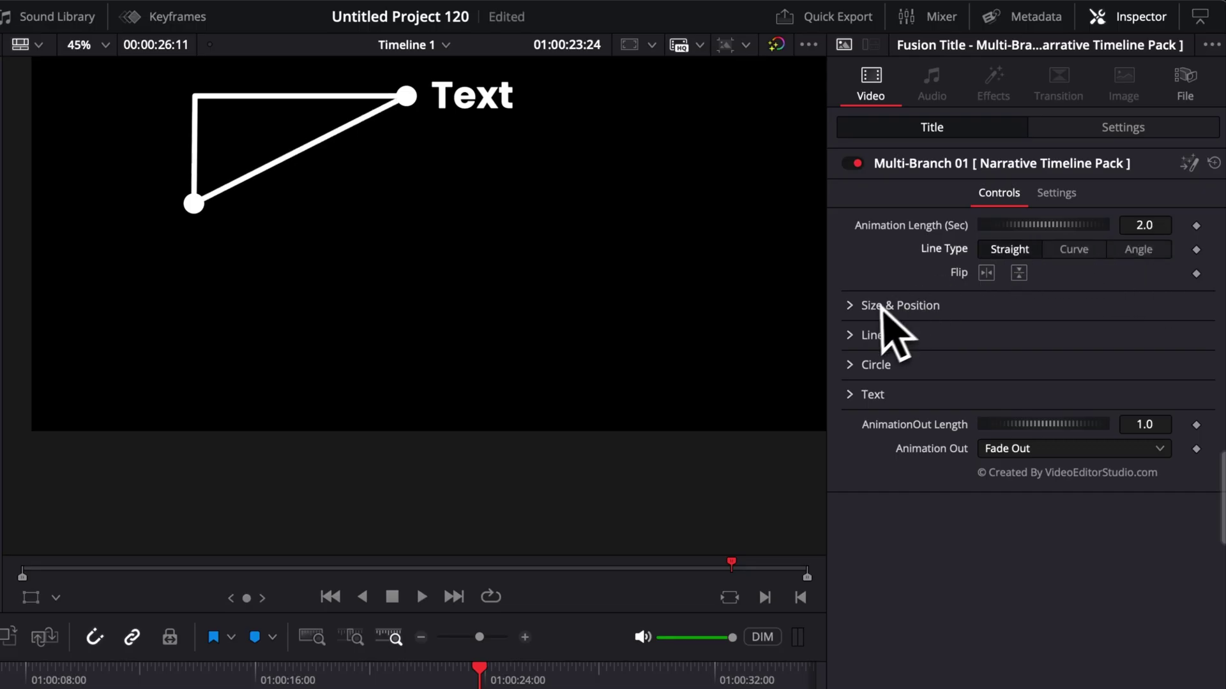
click(851, 337)
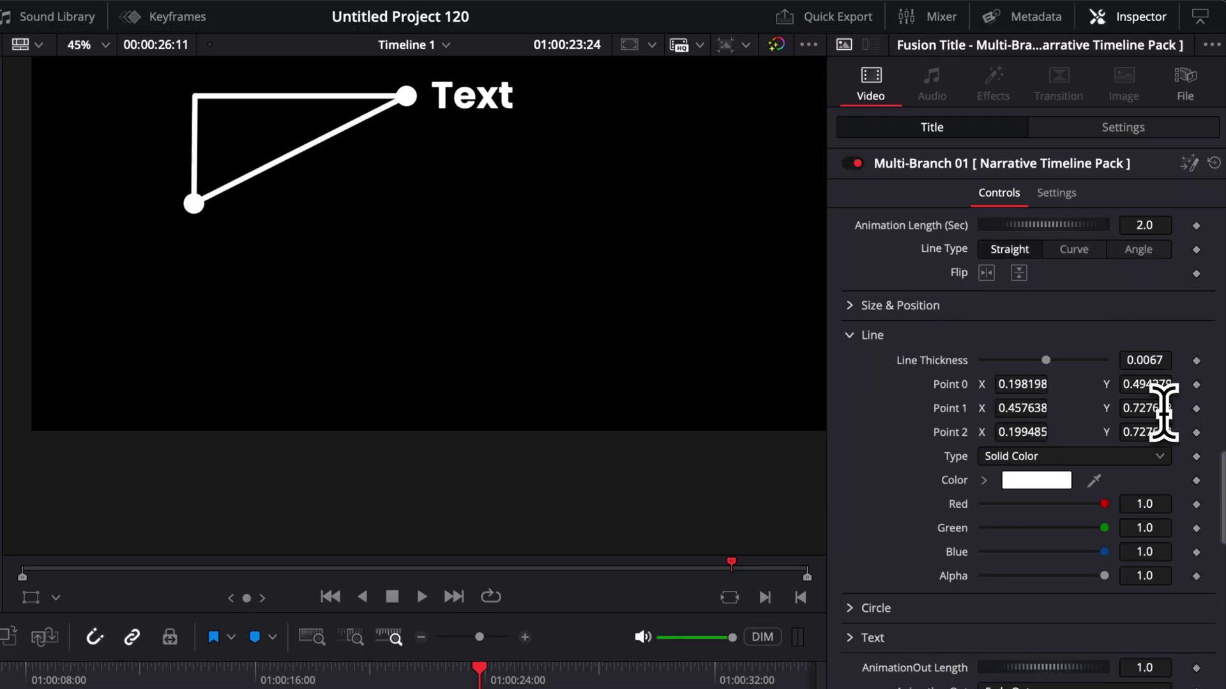
drag(1163, 412, 1121, 411)
- Copy Multi-Branch 01 to a new top track, flip it vertically, lower its Center Y, and replay
click(646, 622)
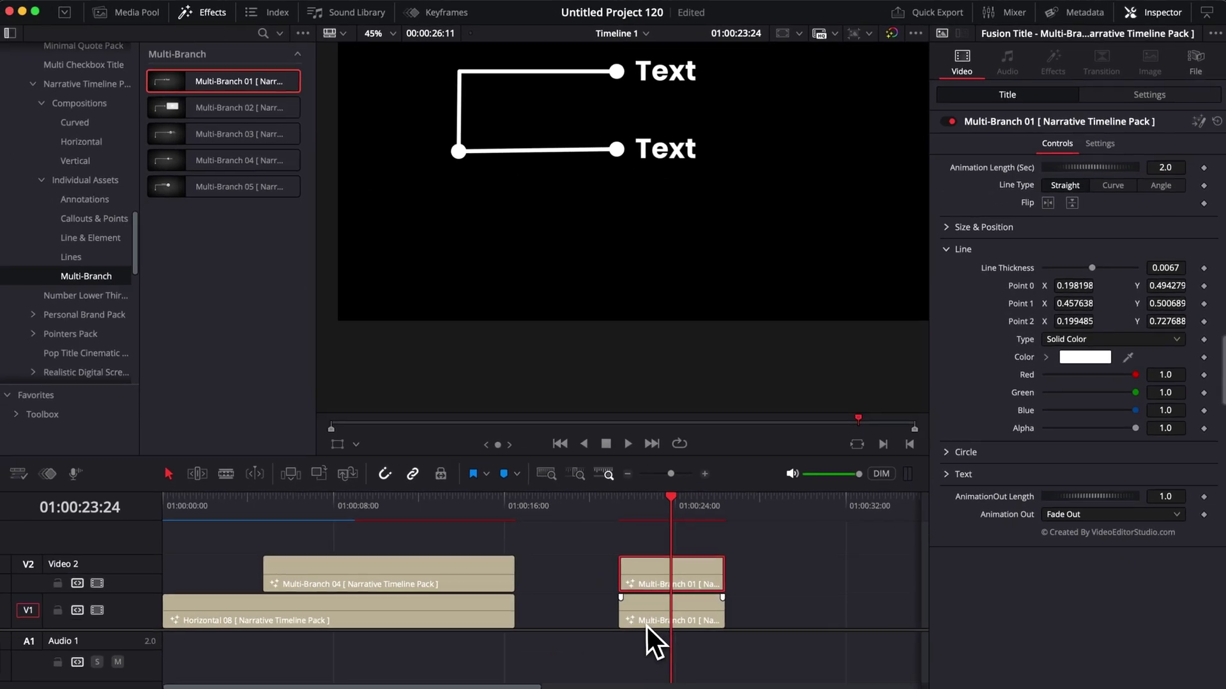
drag(647, 619, 651, 542)
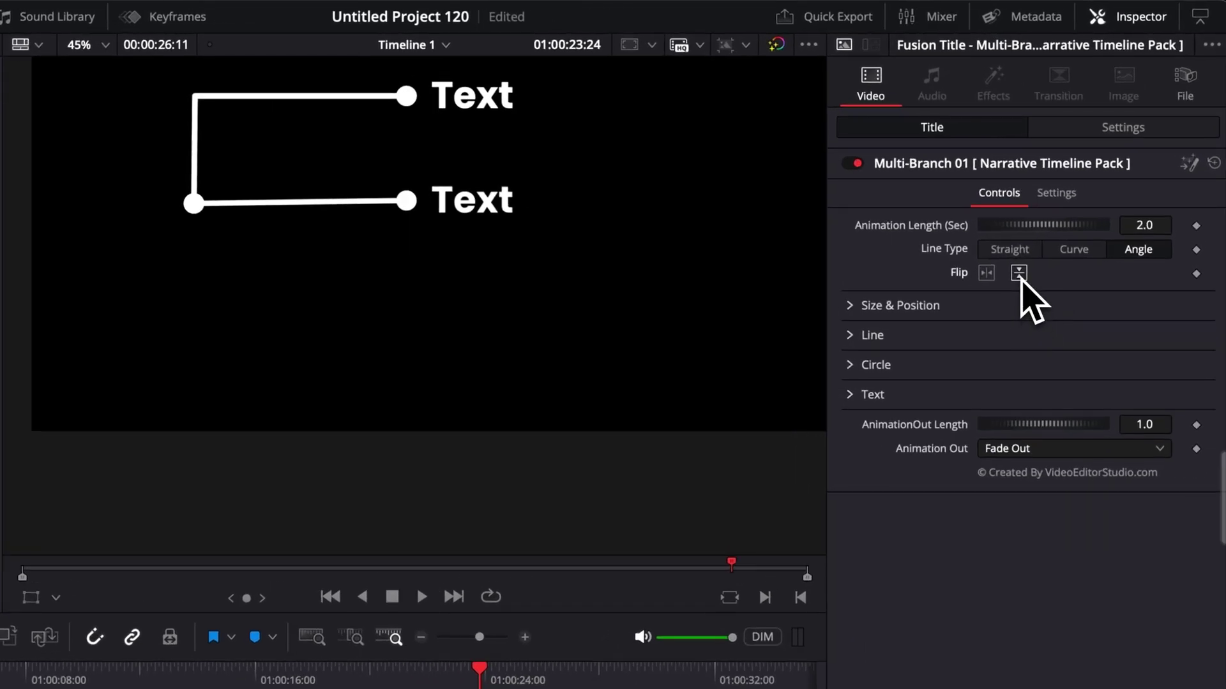
click(1071, 203)
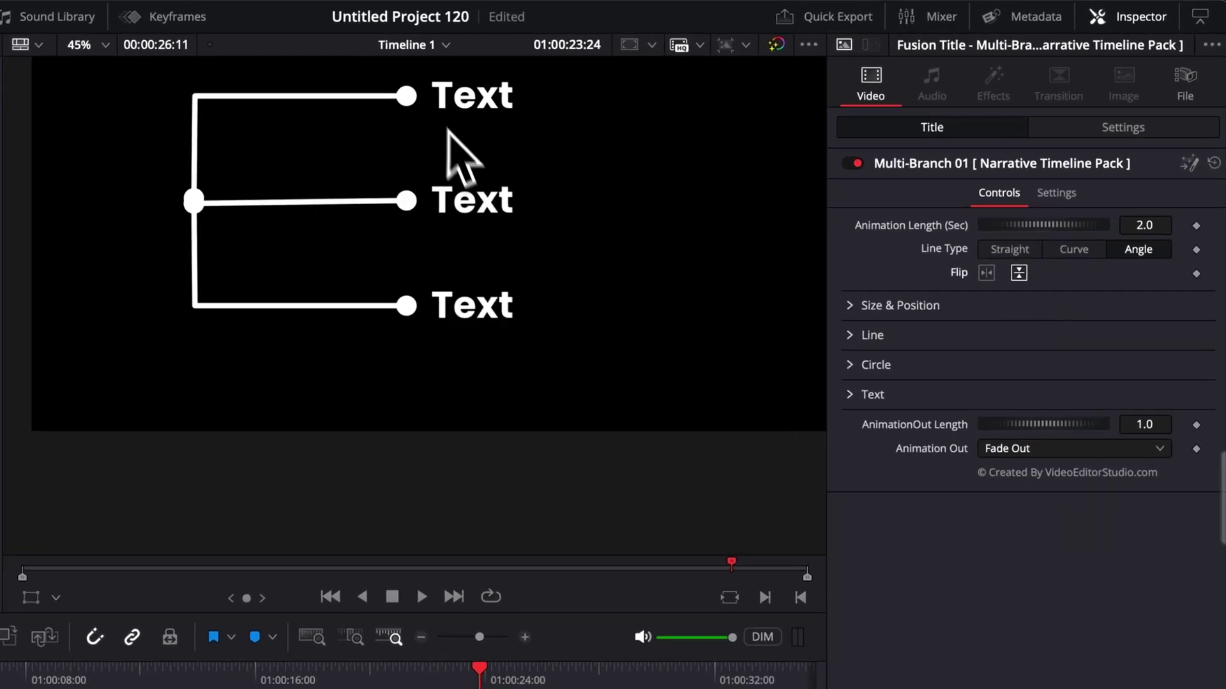
click(851, 305)
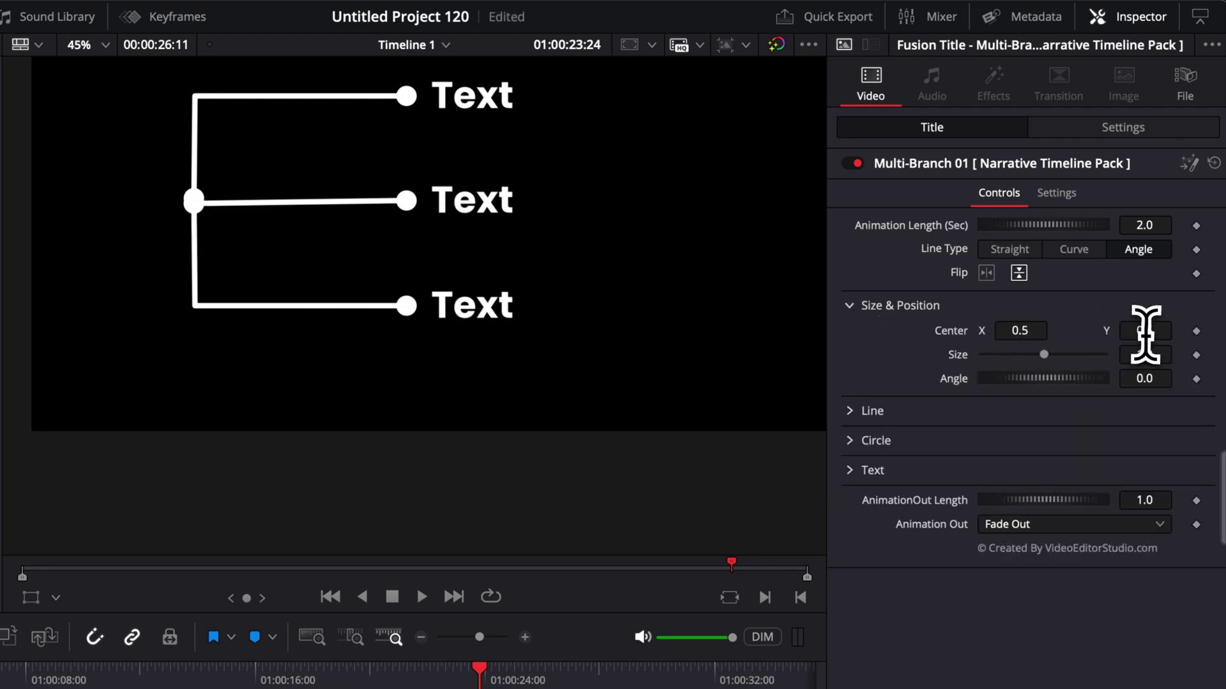
drag(1146, 332, 1131, 332)
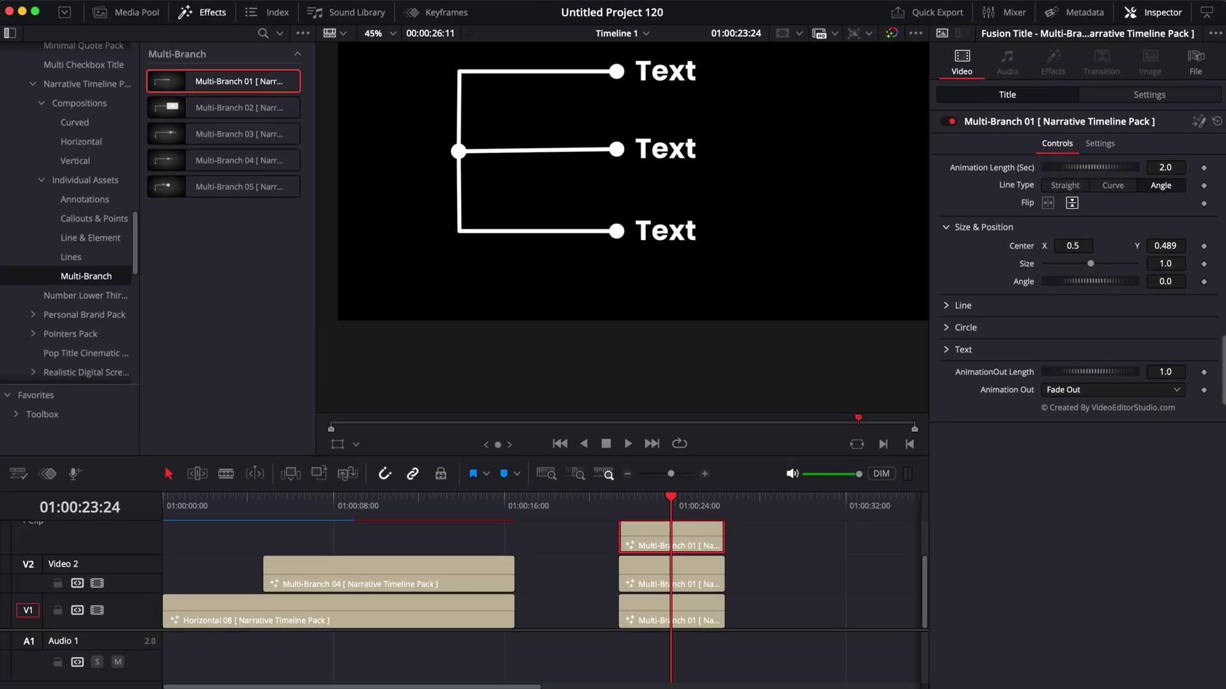
click(622, 516)
- Play back the branch animation, then bring up the Lines assets in the Line & Element category
key(space)
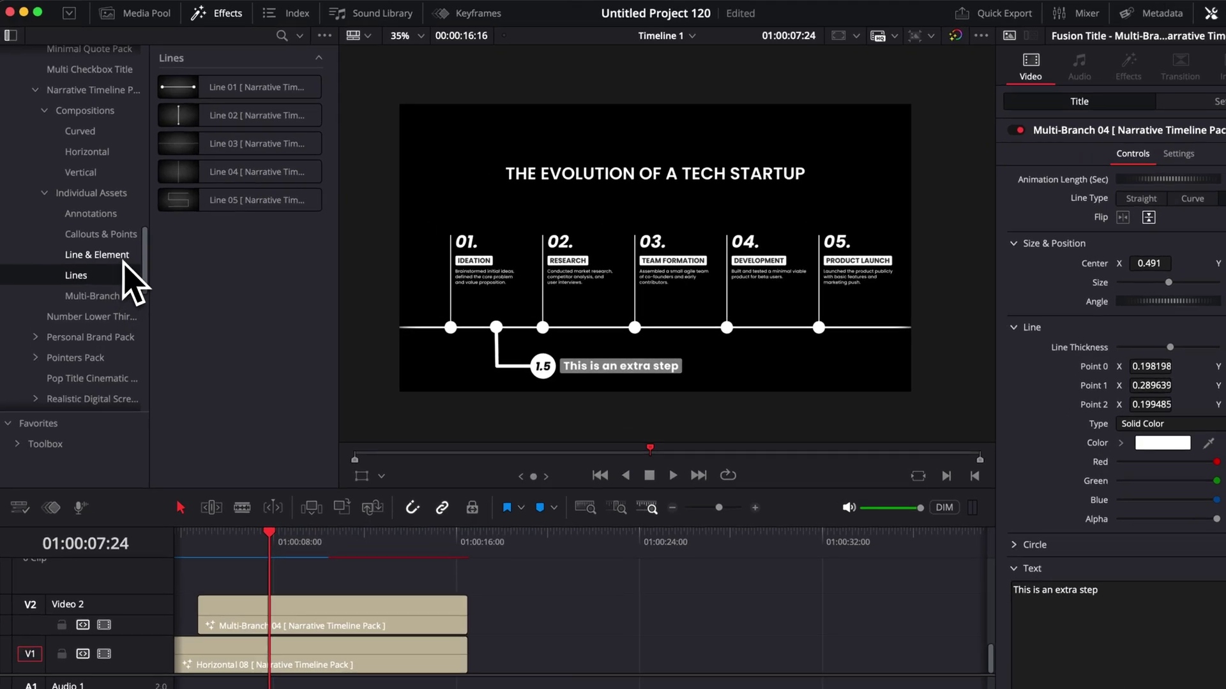
click(91, 237)
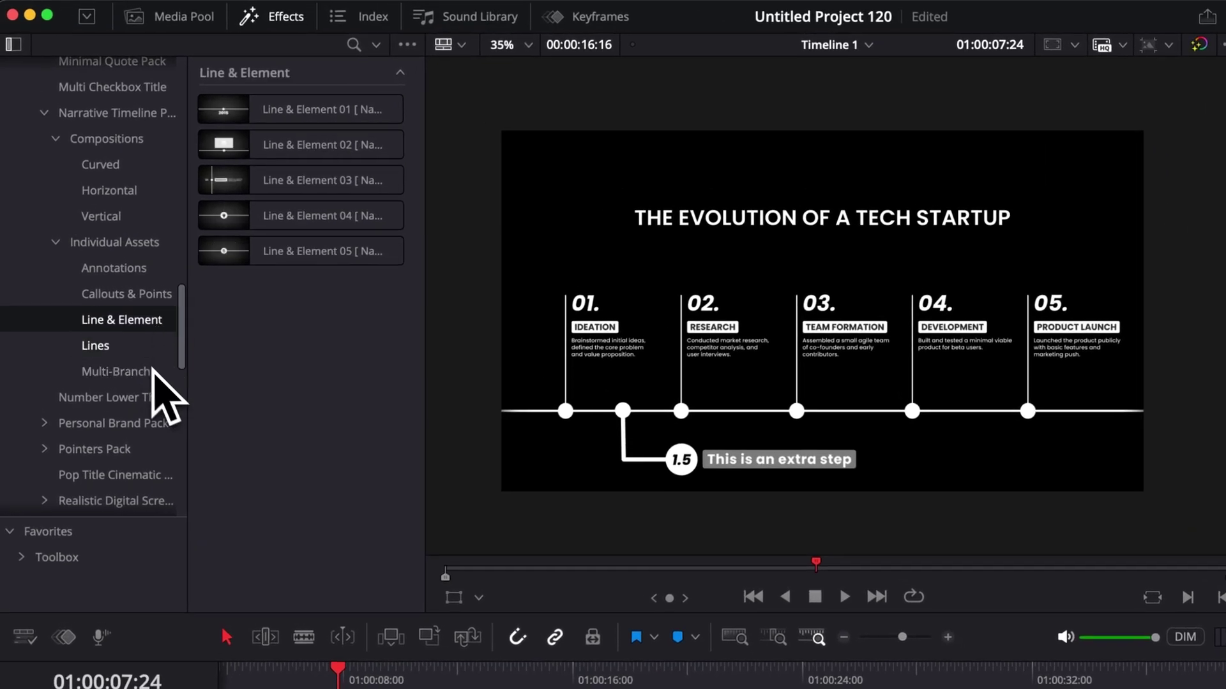
click(136, 350)
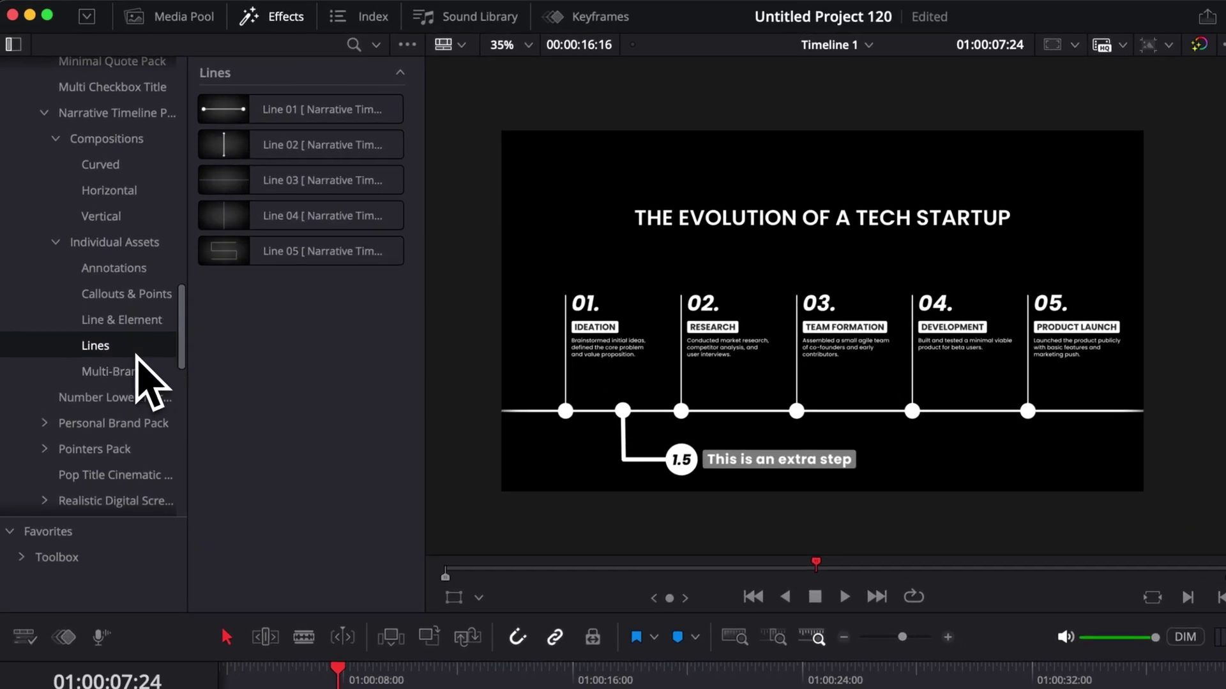
click(137, 321)
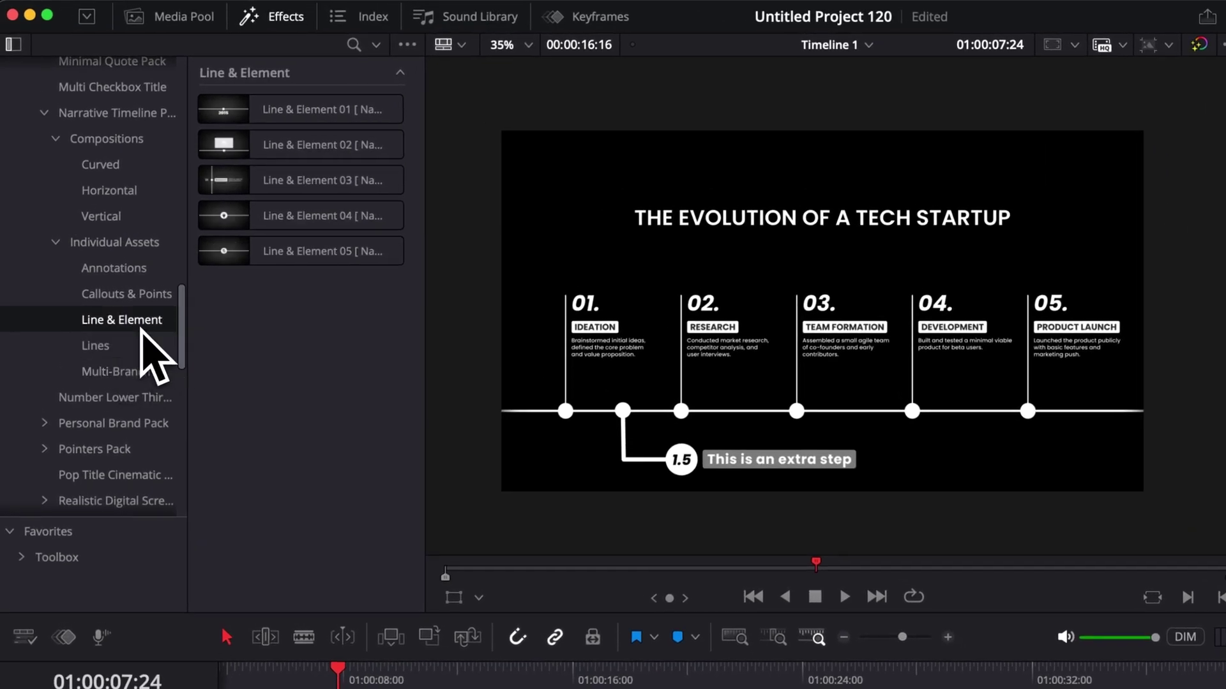
click(119, 350)
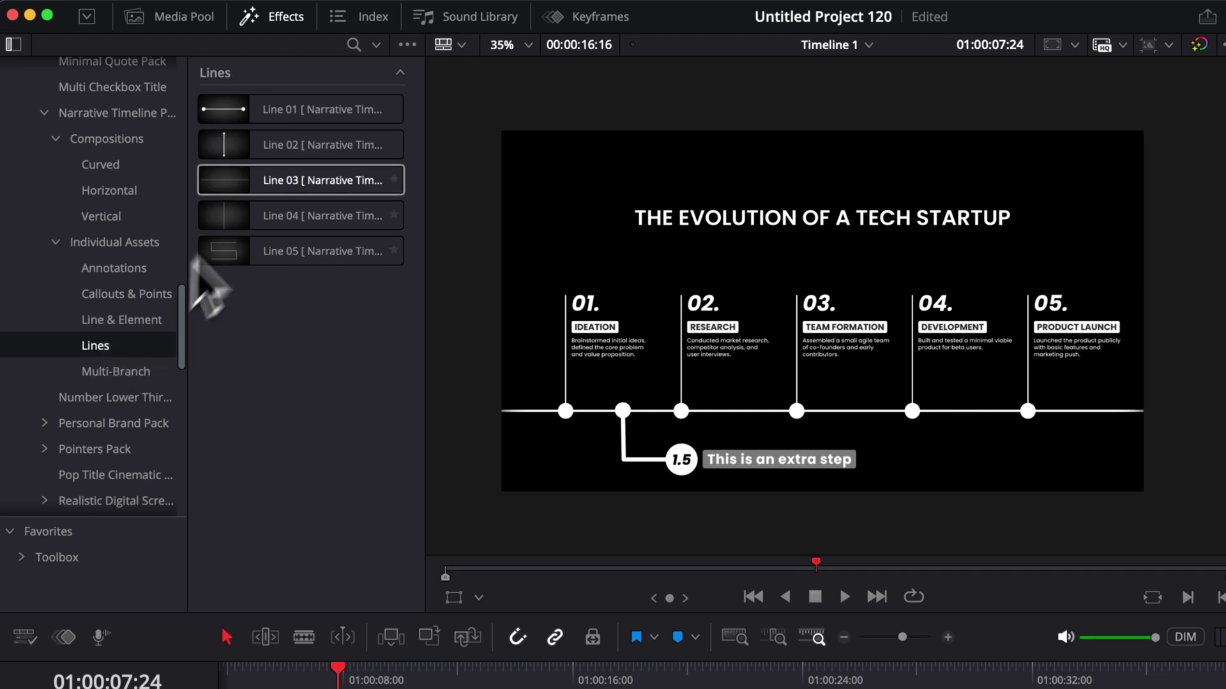
- Add the Line 03 ticked line after Horizontal 08 on the timeline and play it back
drag(245, 185, 841, 616)
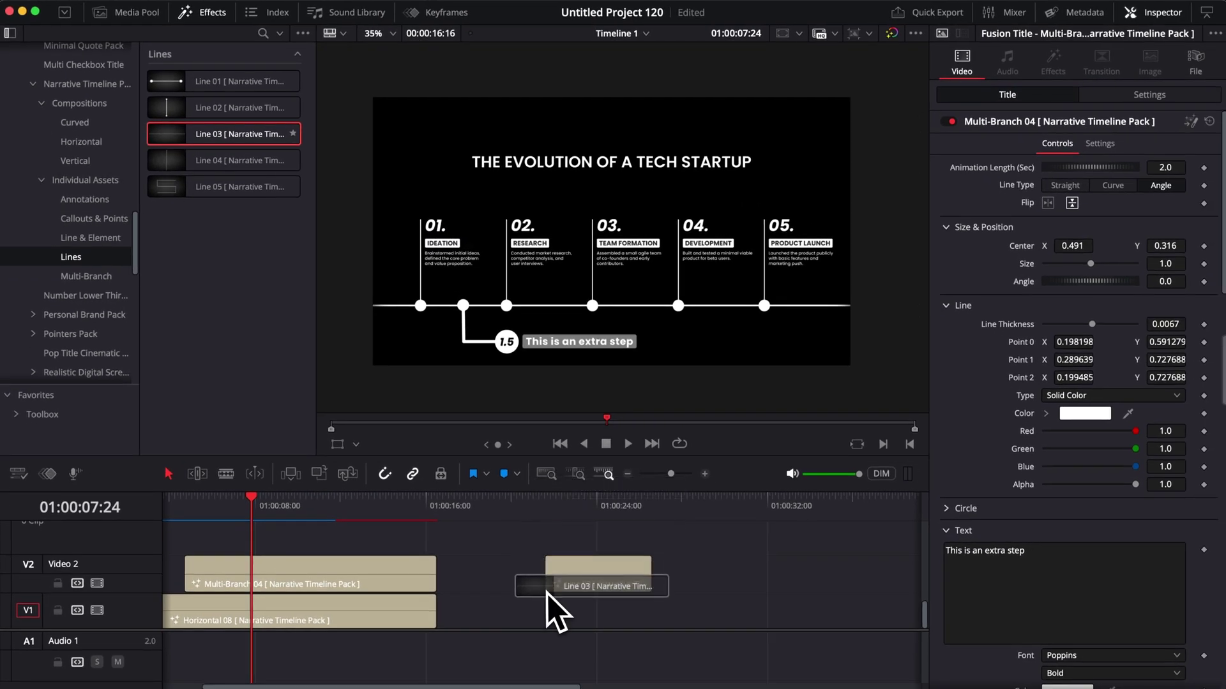
click(567, 510)
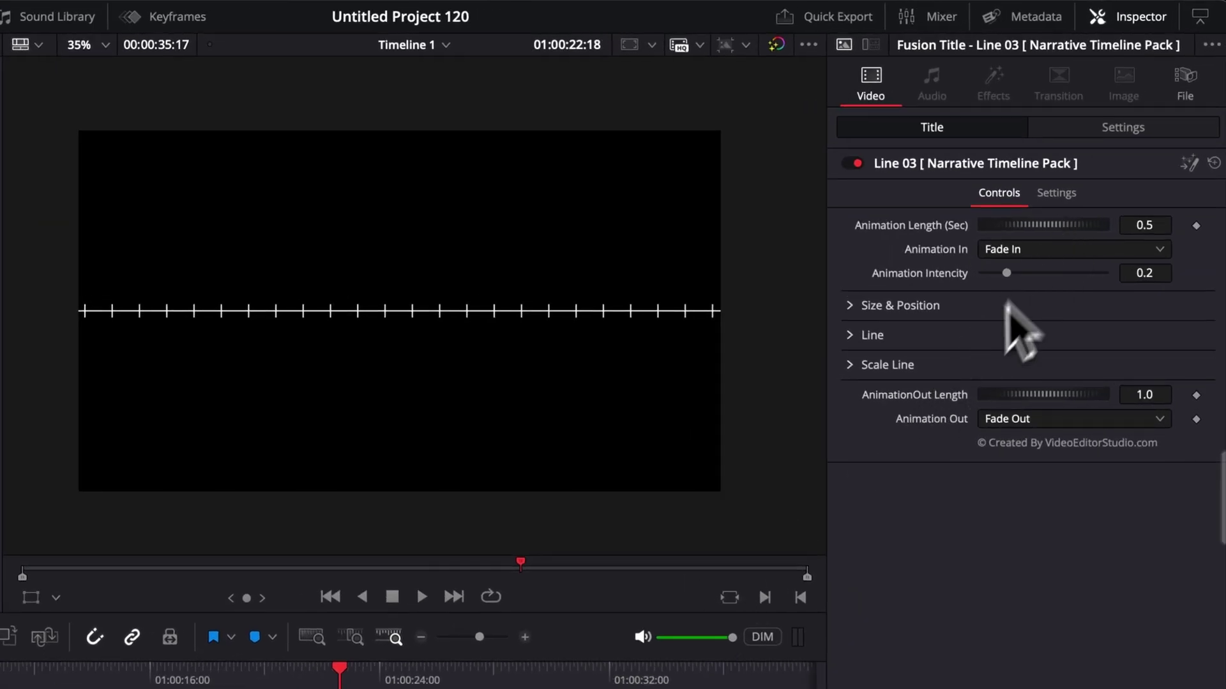
click(1004, 273)
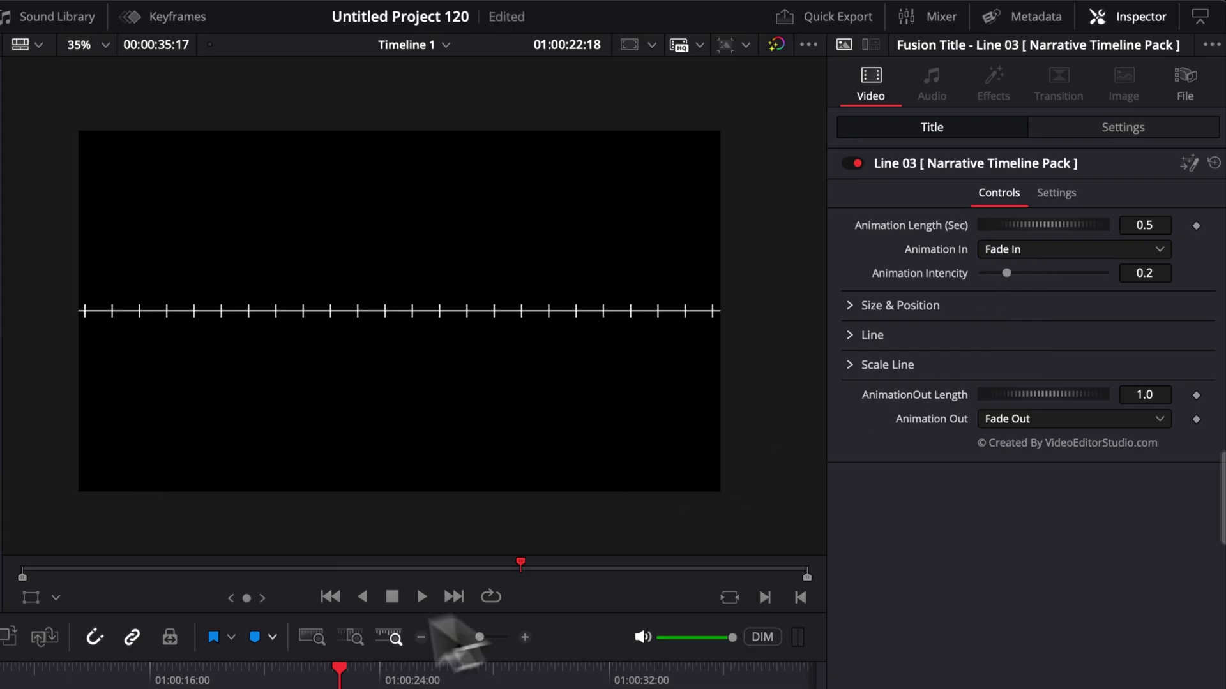
click(274, 682)
key(space)
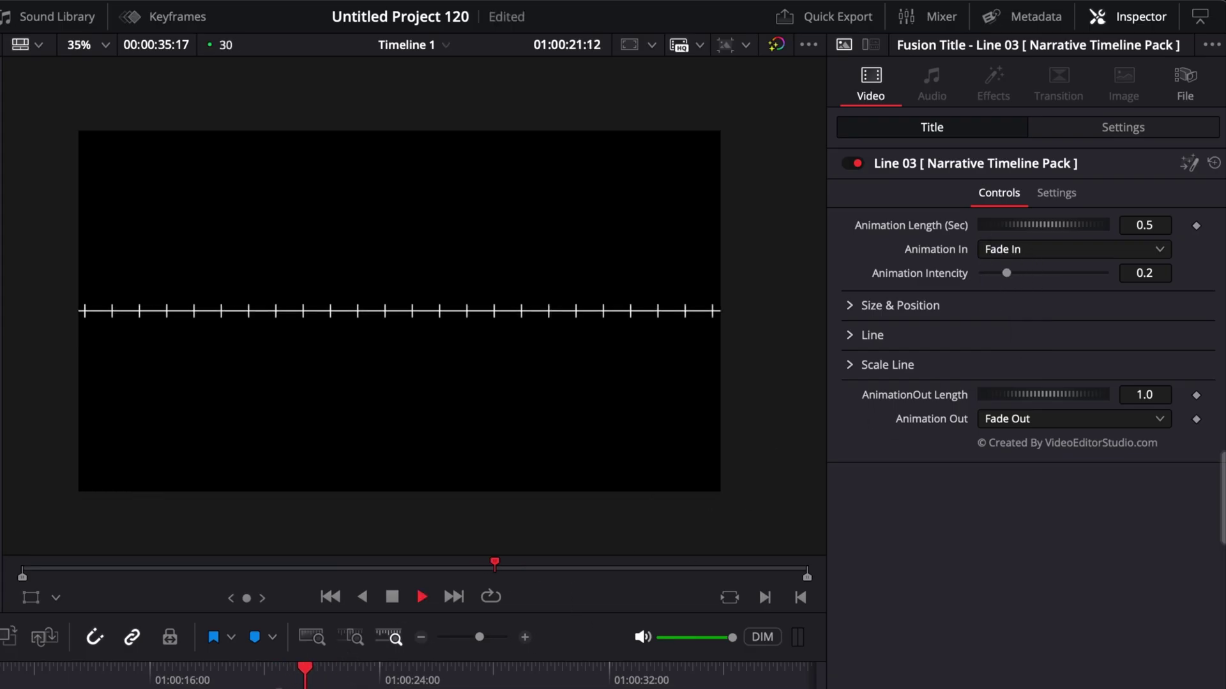
key(space)
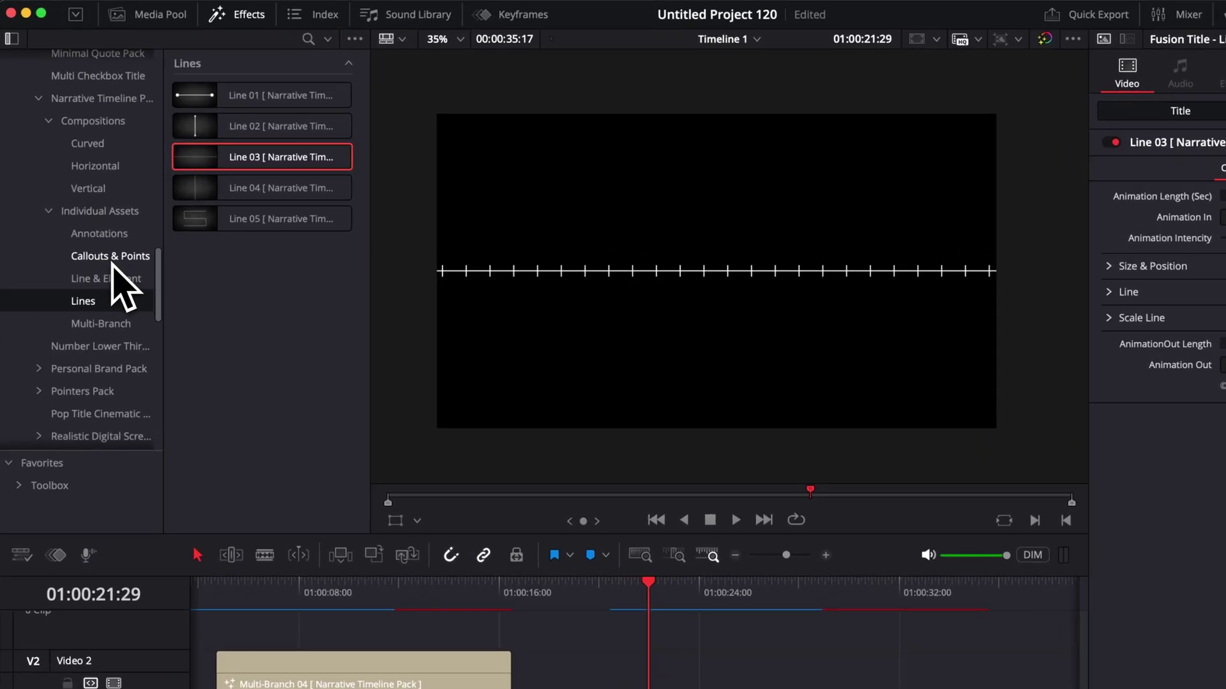
- Add the AUG 2012 callout at Center X 0.199, Y 0.465 and preview it
click(112, 345)
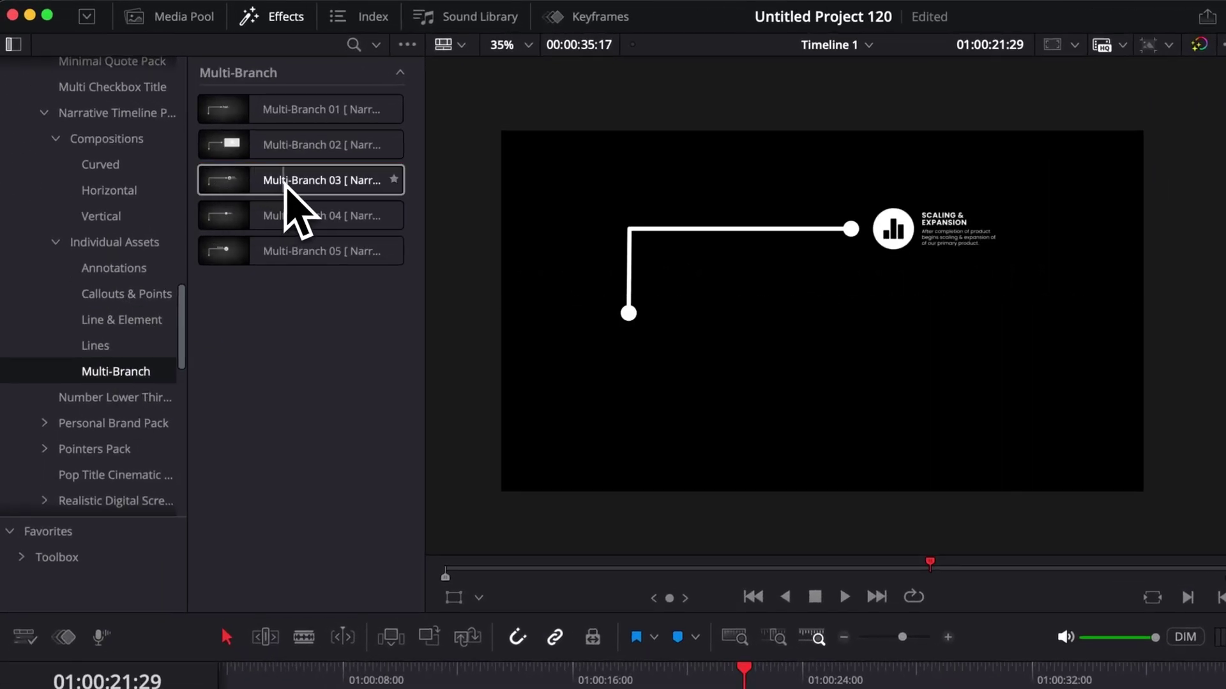
click(117, 297)
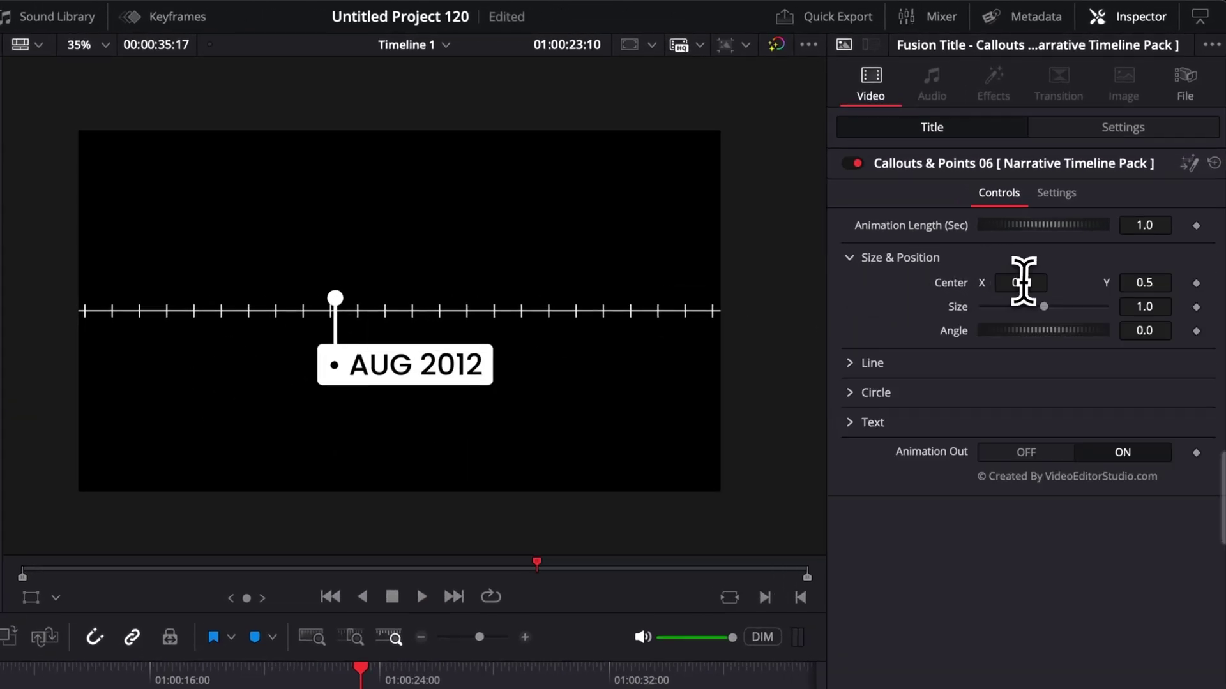
drag(1017, 282, 976, 282)
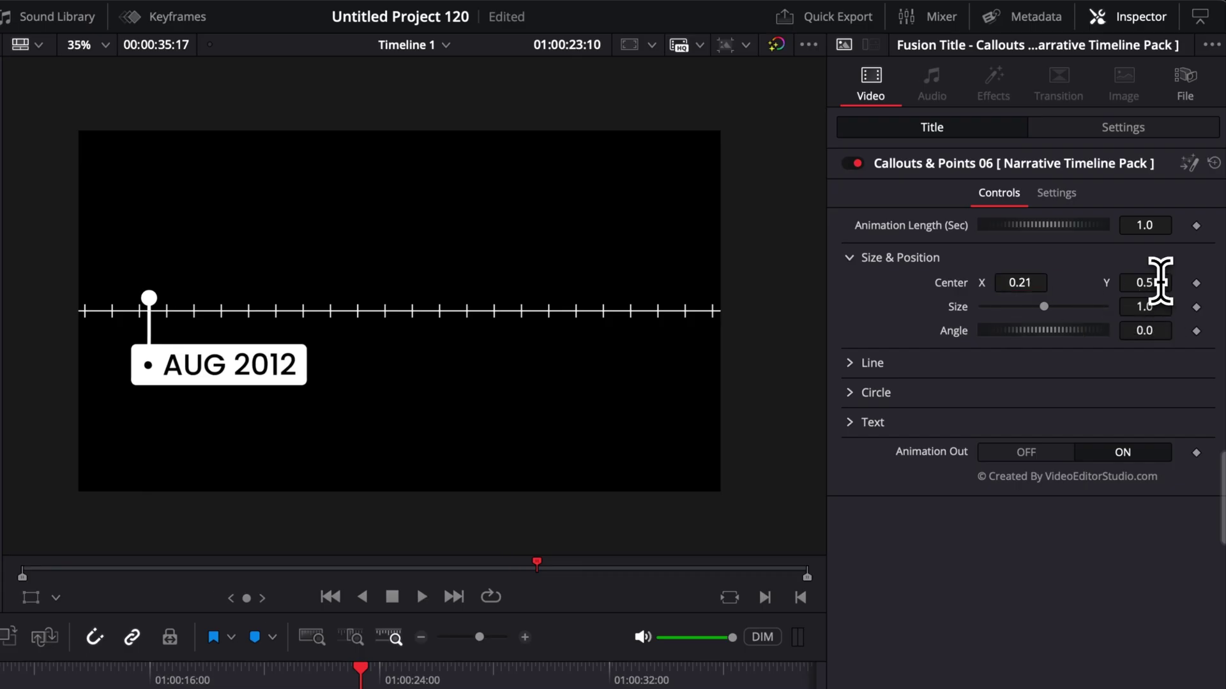
drag(1159, 276, 1133, 277)
drag(1042, 281, 1034, 282)
click(286, 684)
key(space)
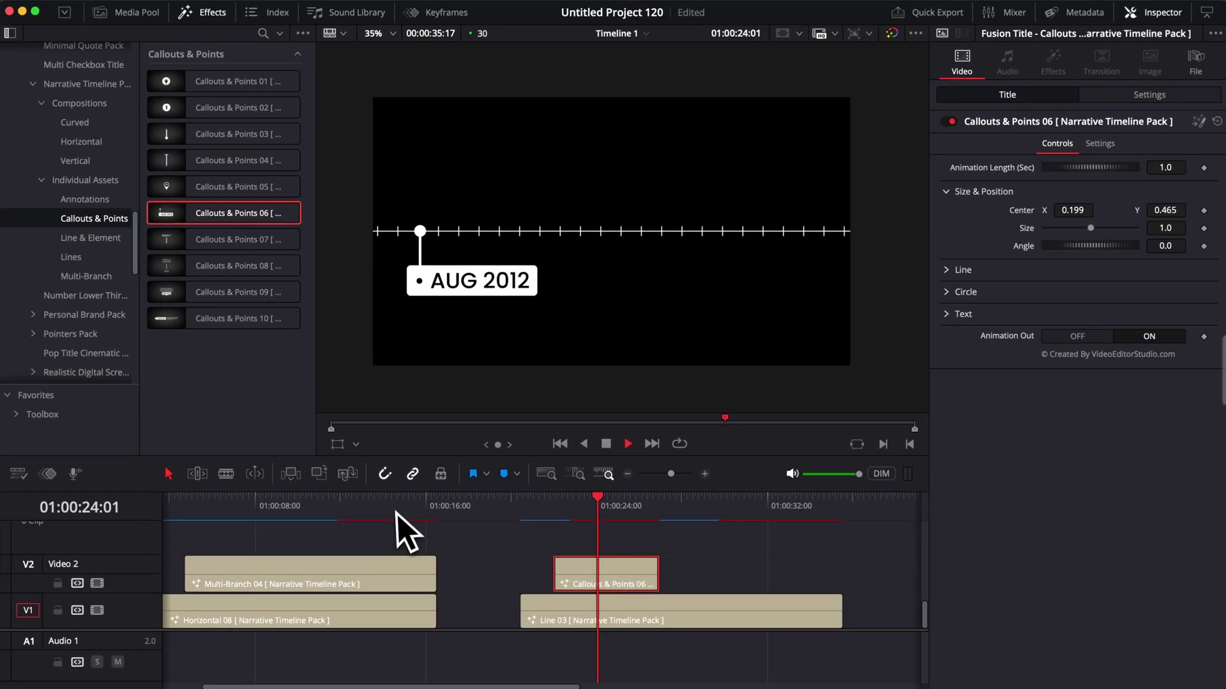
key(space)
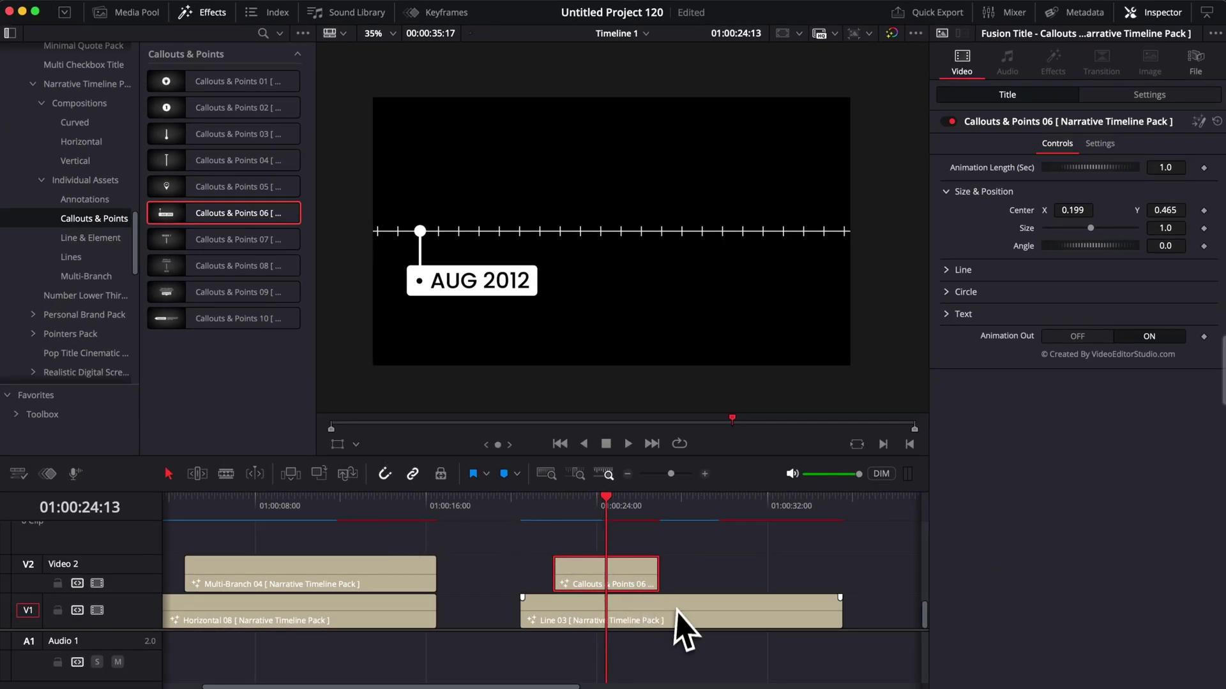
- Extend the callout clip to end with Line 03 and bring the Callouts & Points 05 pin over the tracks
drag(658, 578, 841, 578)
drag(605, 516, 598, 519)
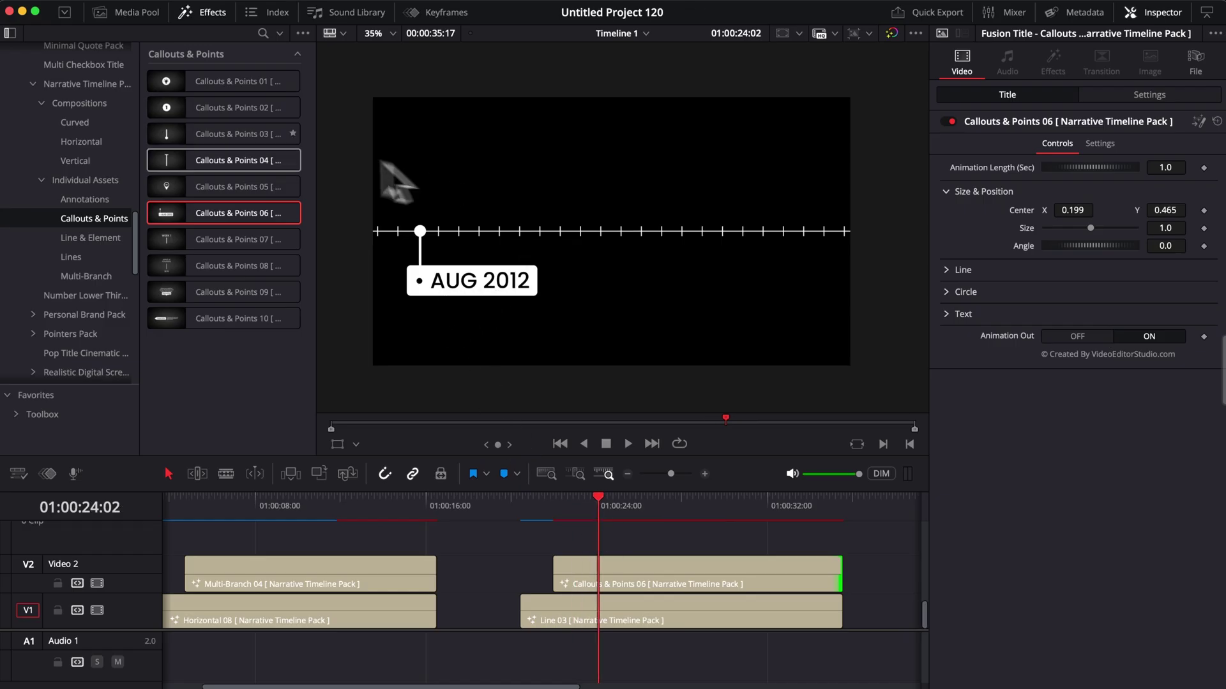
drag(271, 190, 203, 208)
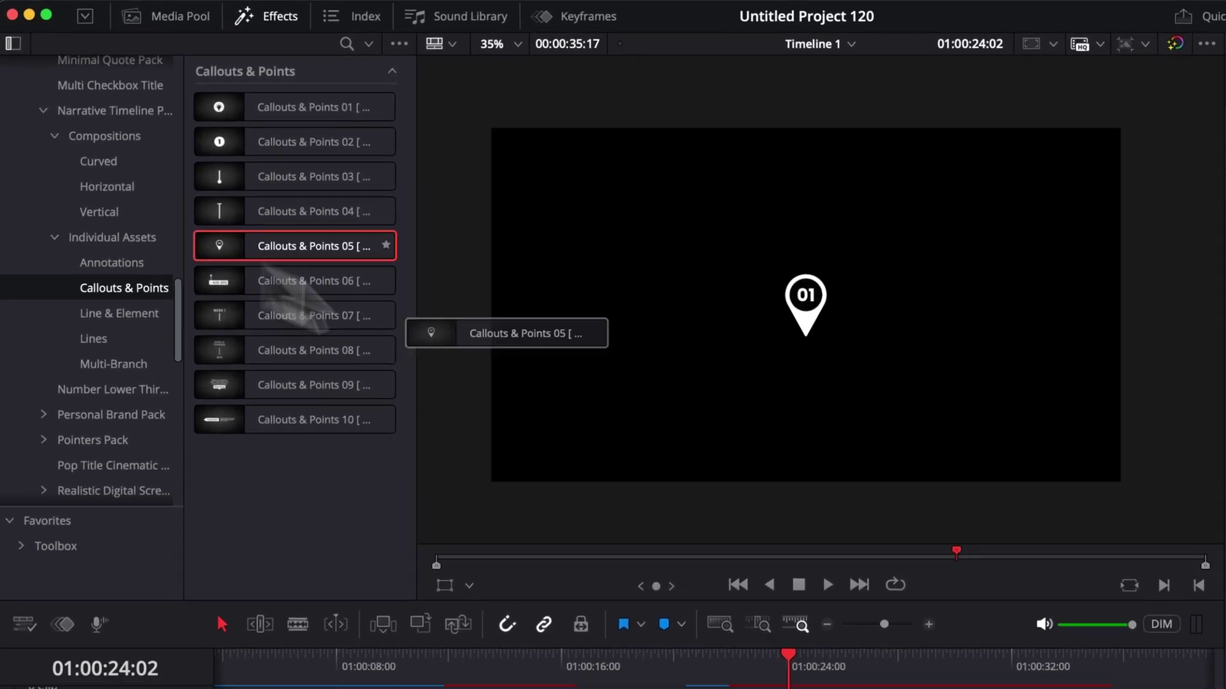
drag(434, 341, 778, 688)
- Drop the 01 pin on a track above the callout, center it at X 0.181, Y 0.613, and preview
drag(589, 551, 610, 548)
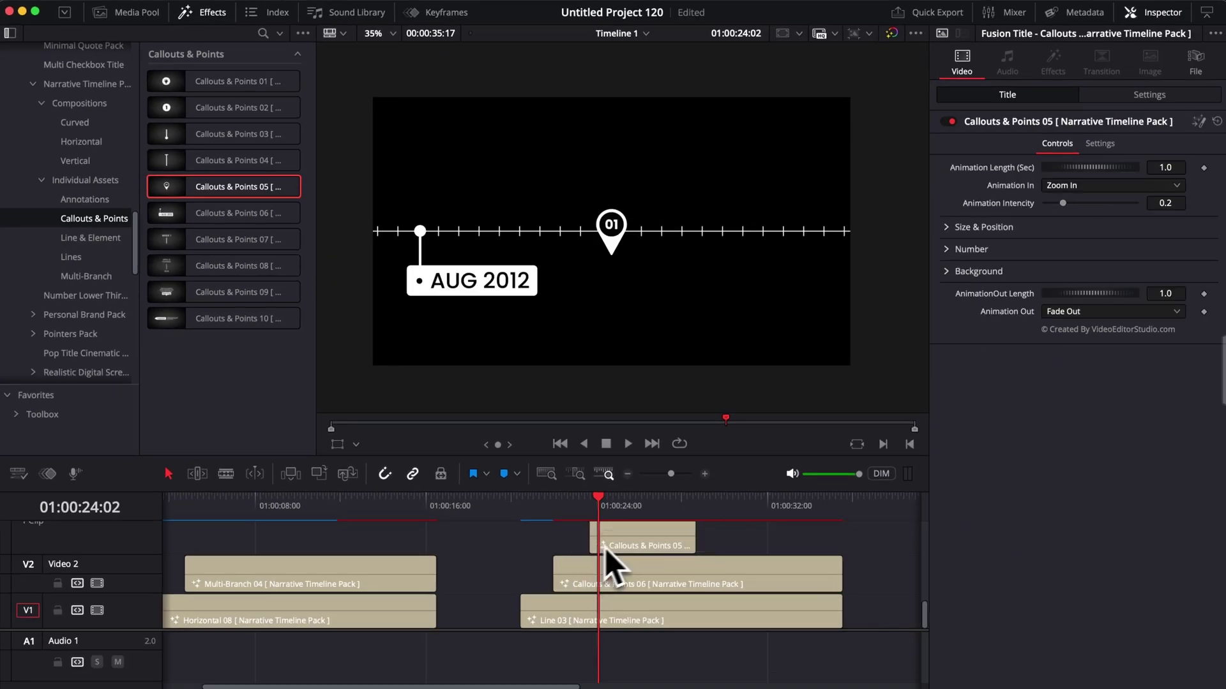
click(946, 227)
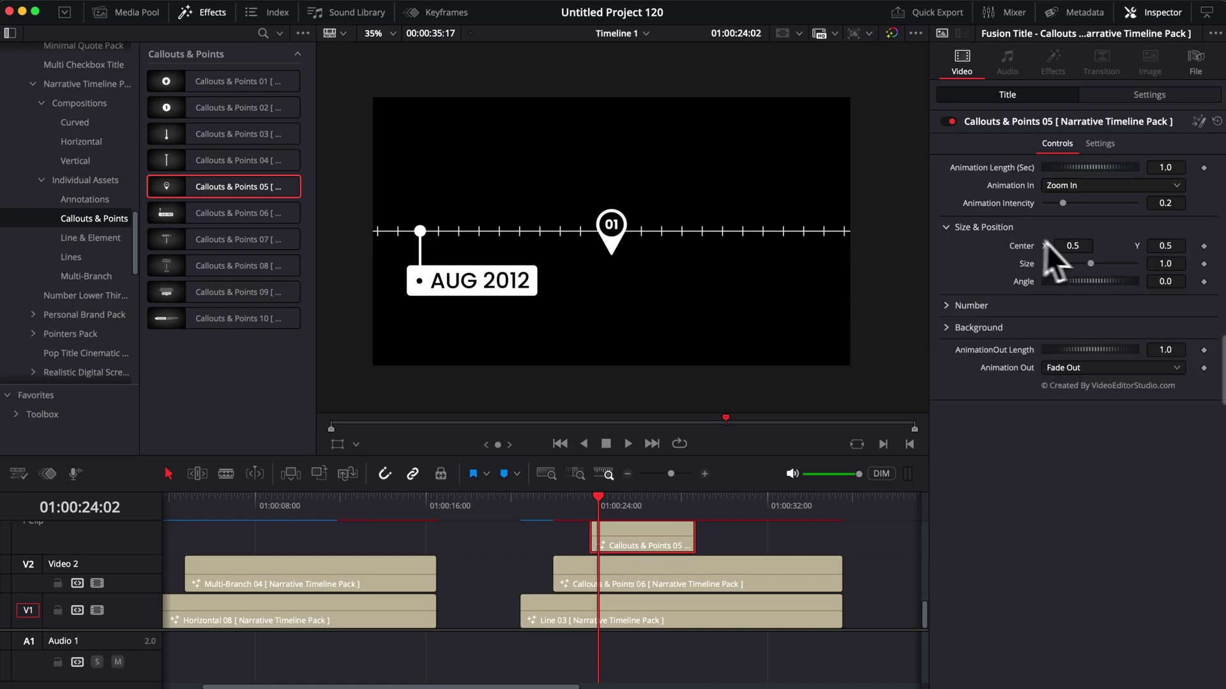
drag(1165, 245, 1111, 262)
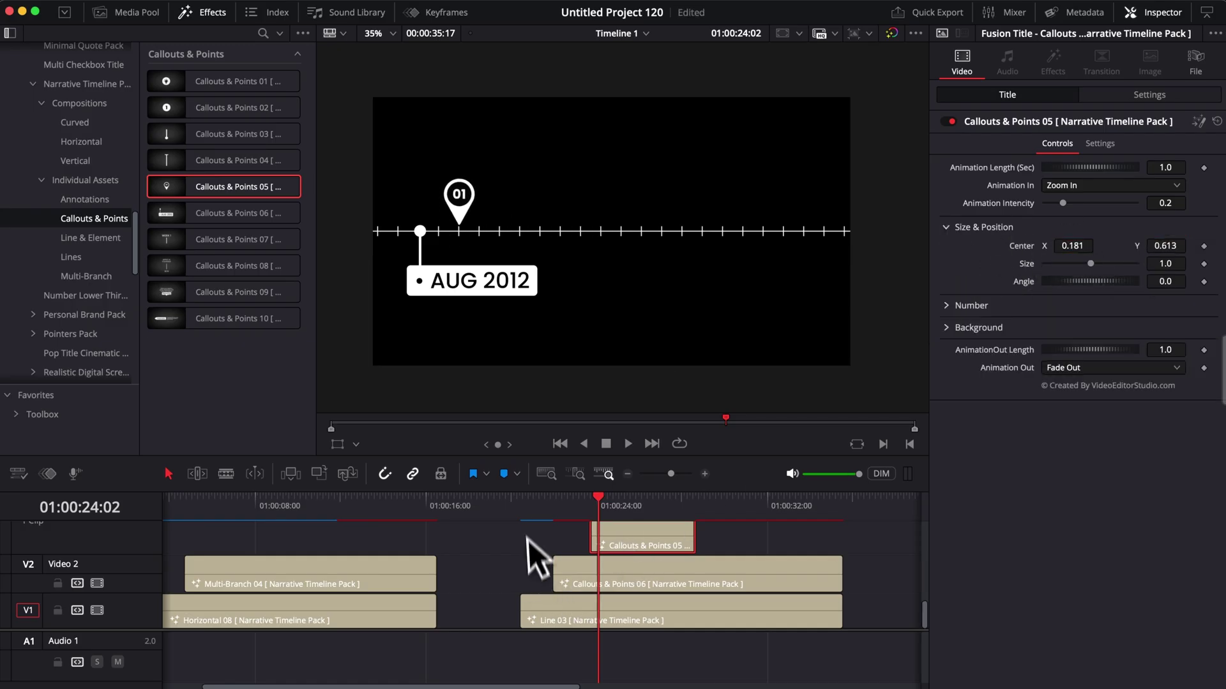
click(524, 506)
key(space)
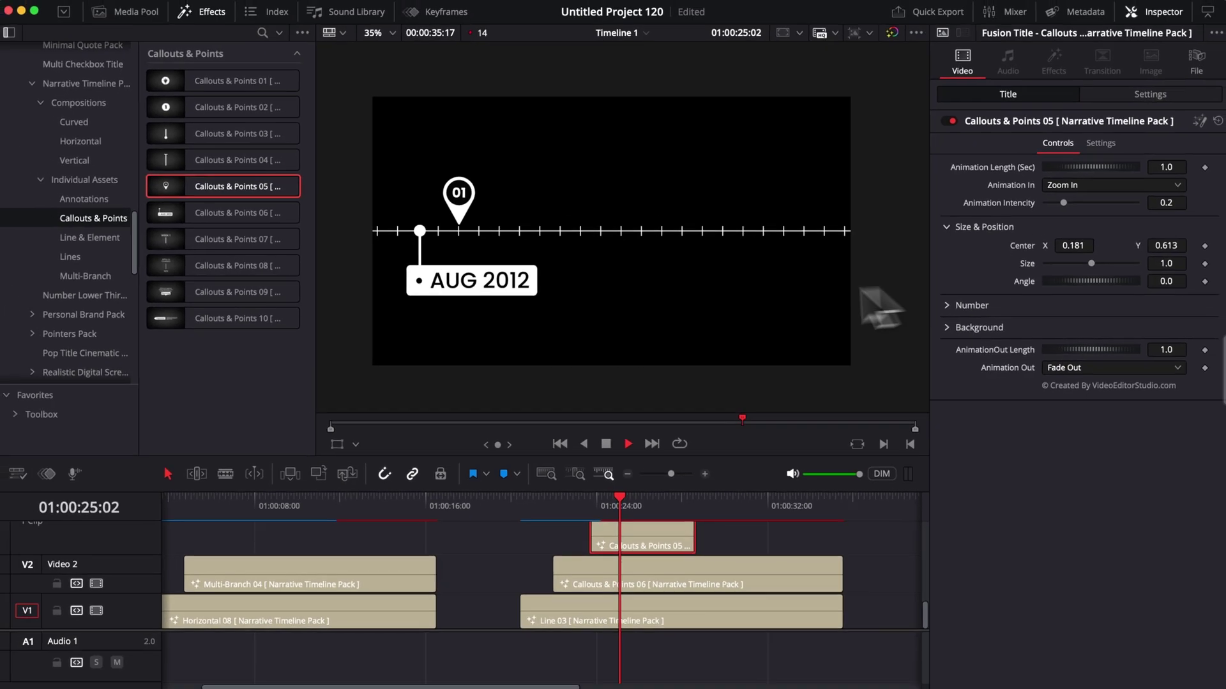
key(space)
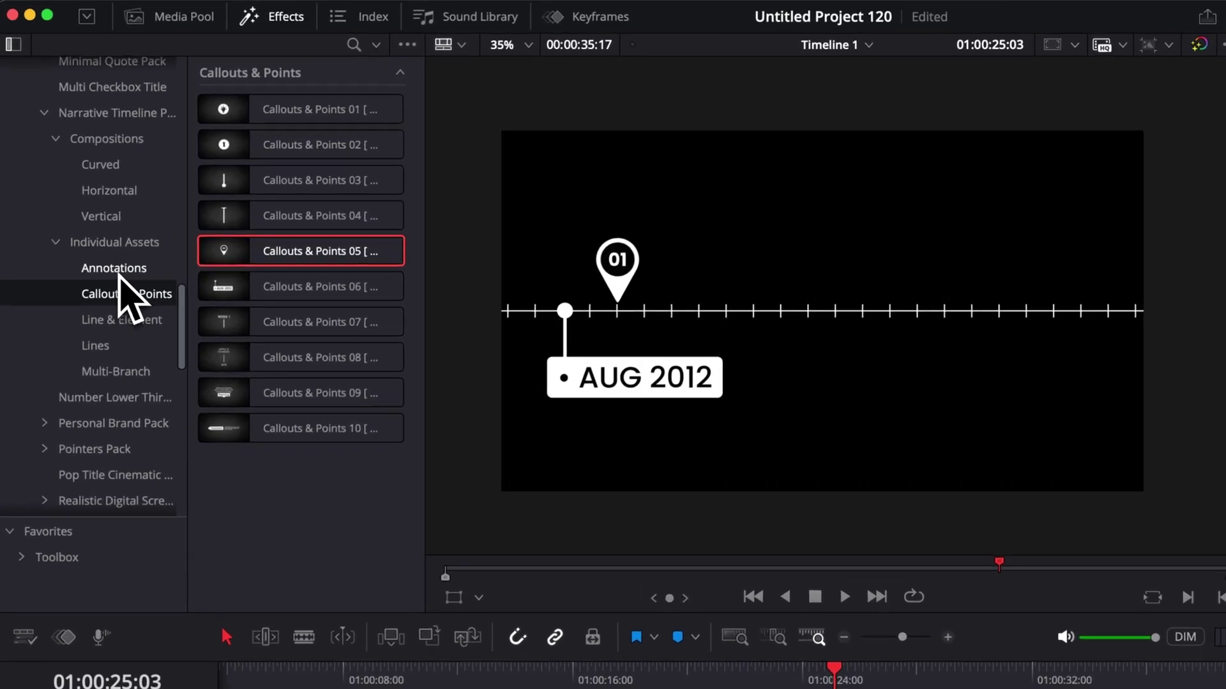
- Add Annotations 01 to track V4, extend it, and check the frame at 01:00:25:13
click(115, 268)
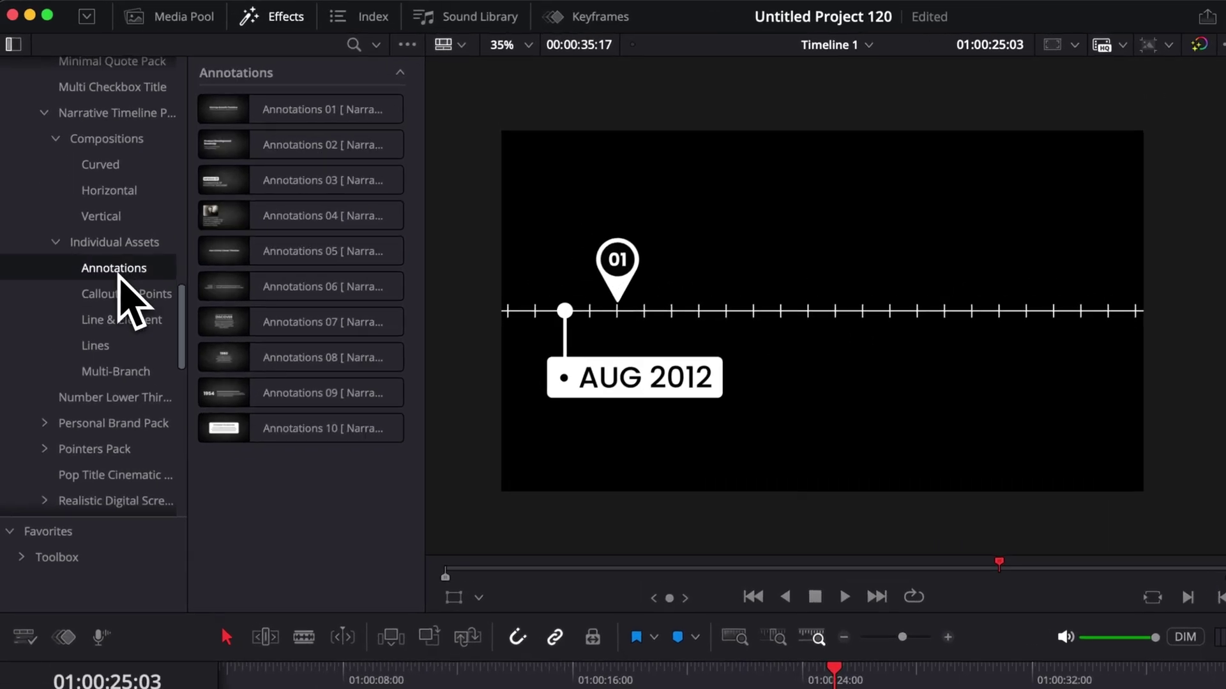
click(262, 115)
mouse_move(262, 116)
mouse_down()
mouse_move(1042, 688)
mouse_move(1000, 688)
mouse_up()
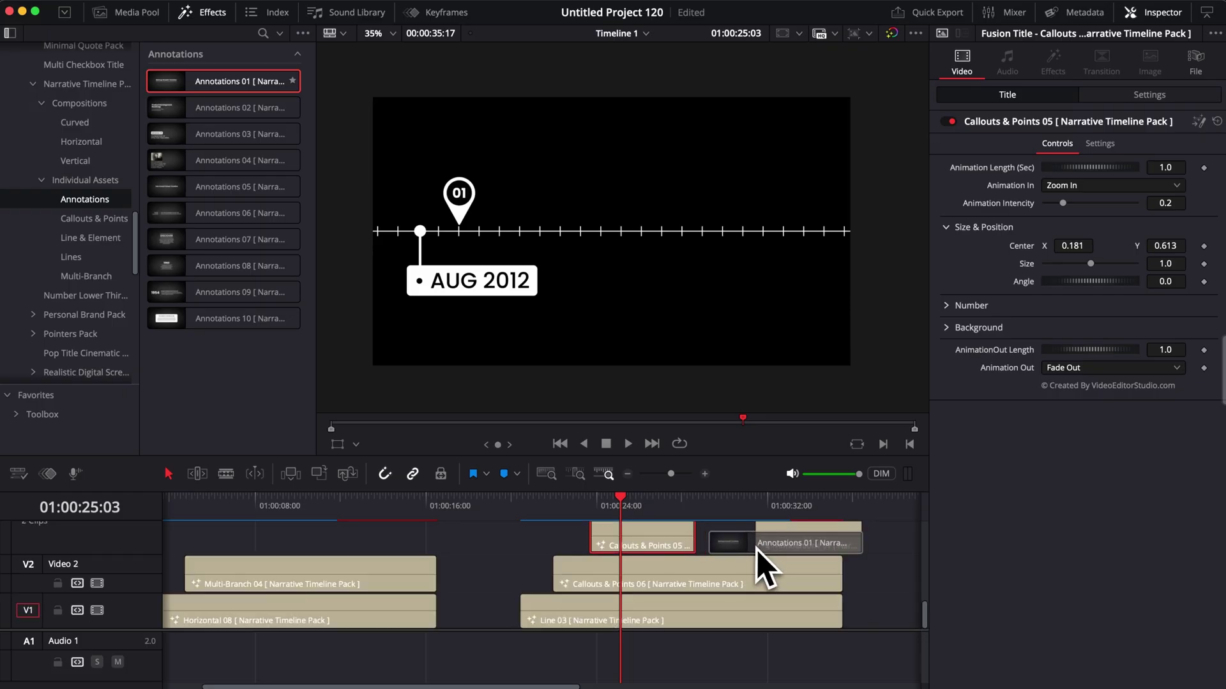
drag(757, 549, 756, 547)
scroll(753, 550, up, 2)
mouse_move(806, 628)
mouse_down()
mouse_move(802, 588)
mouse_move(602, 574)
mouse_move(841, 574)
mouse_up()
click(554, 504)
drag(542, 512, 588, 516)
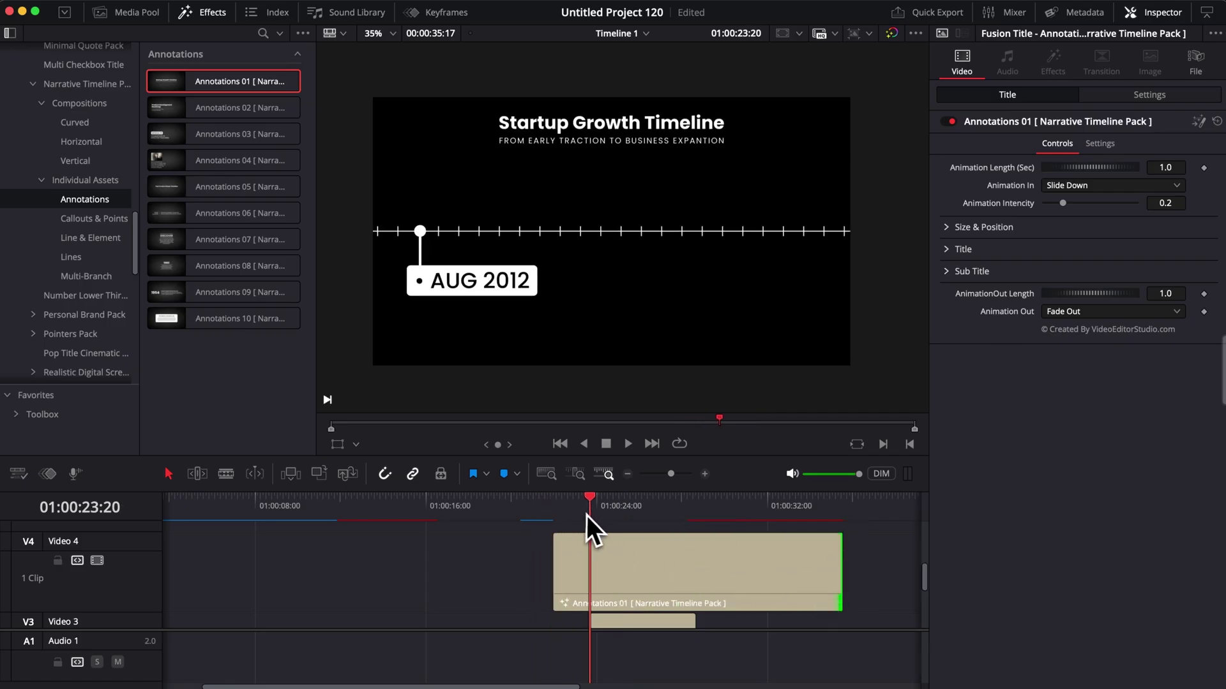
scroll(715, 581, down, 3)
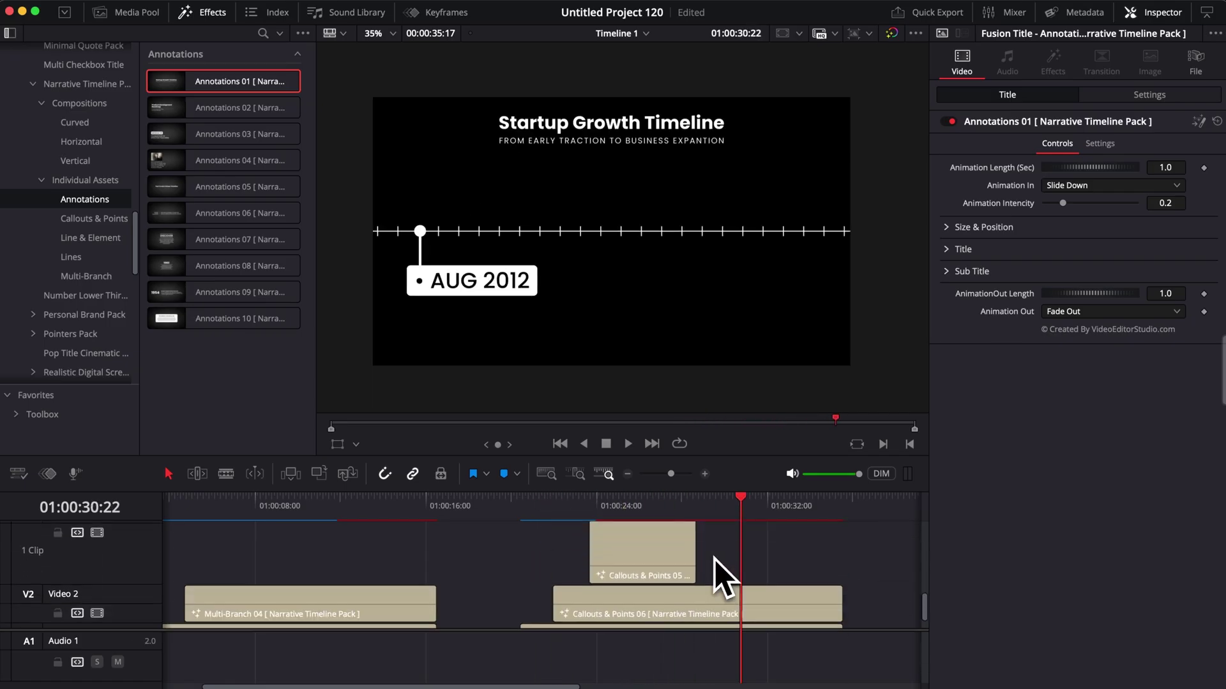
scroll(721, 511, up, 2)
click(628, 503)
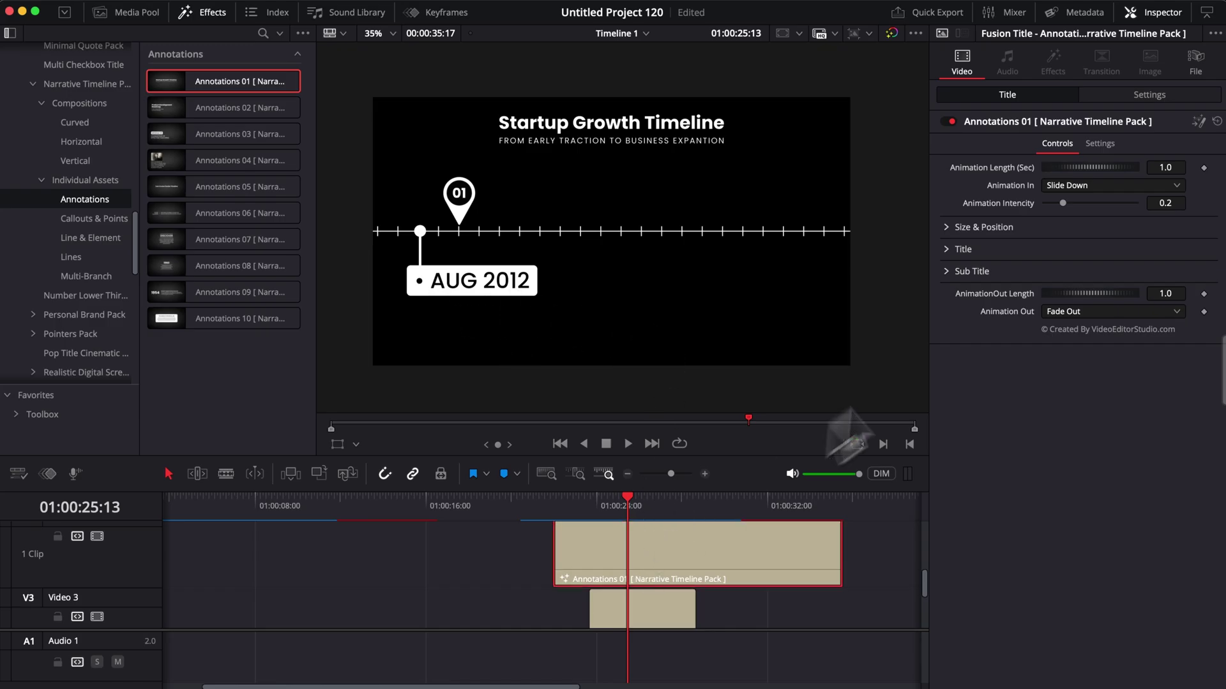
- Shrink the annotation to size 0.53, center it at X 0.202, Y -0.172, and play back
click(947, 227)
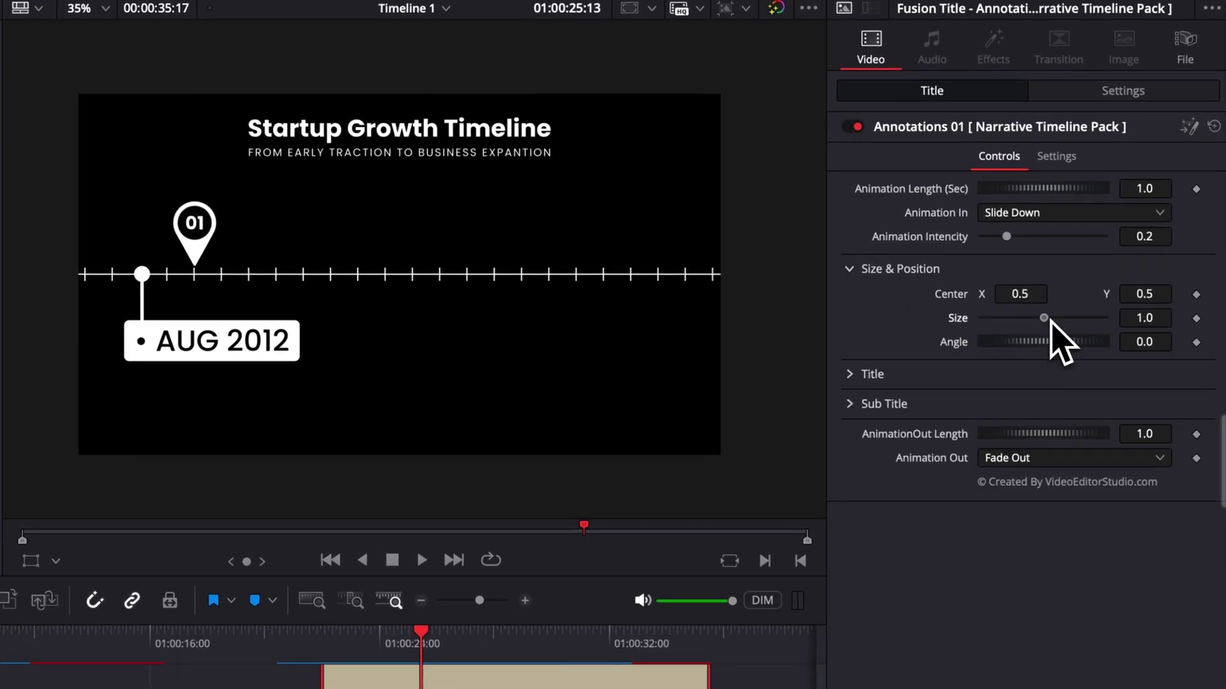
drag(1051, 321, 989, 294)
drag(1162, 295, 518, 443)
drag(1028, 295, 1032, 295)
click(370, 642)
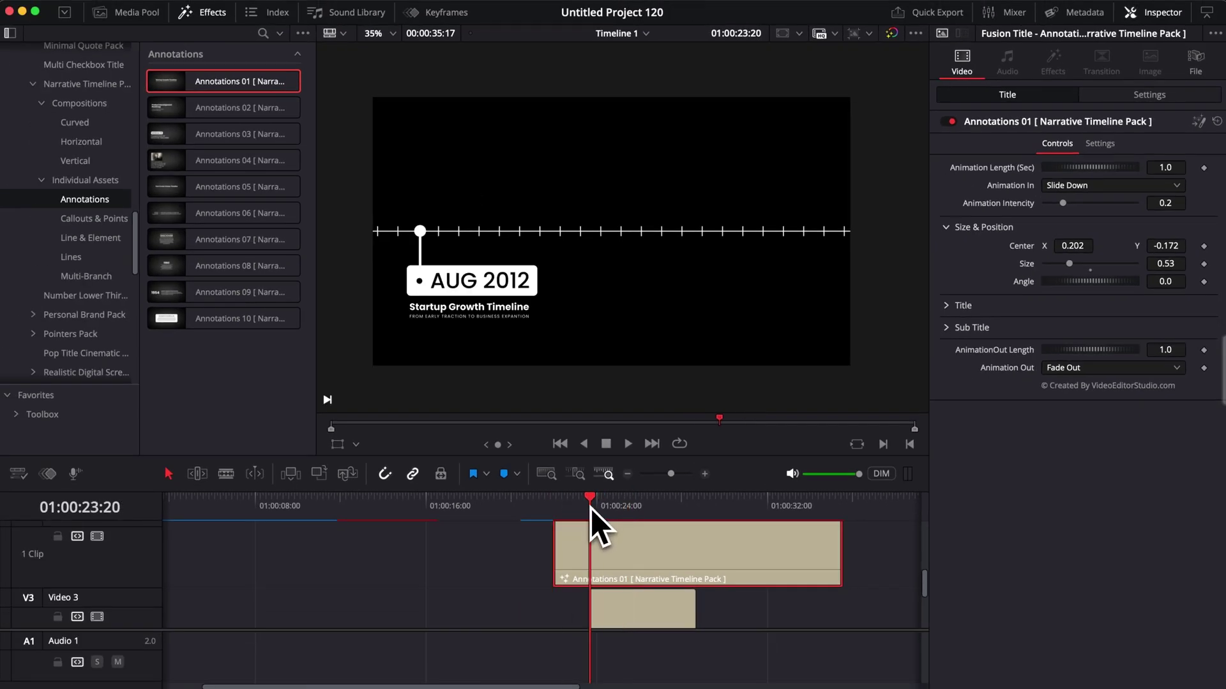
click(565, 505)
key(space)
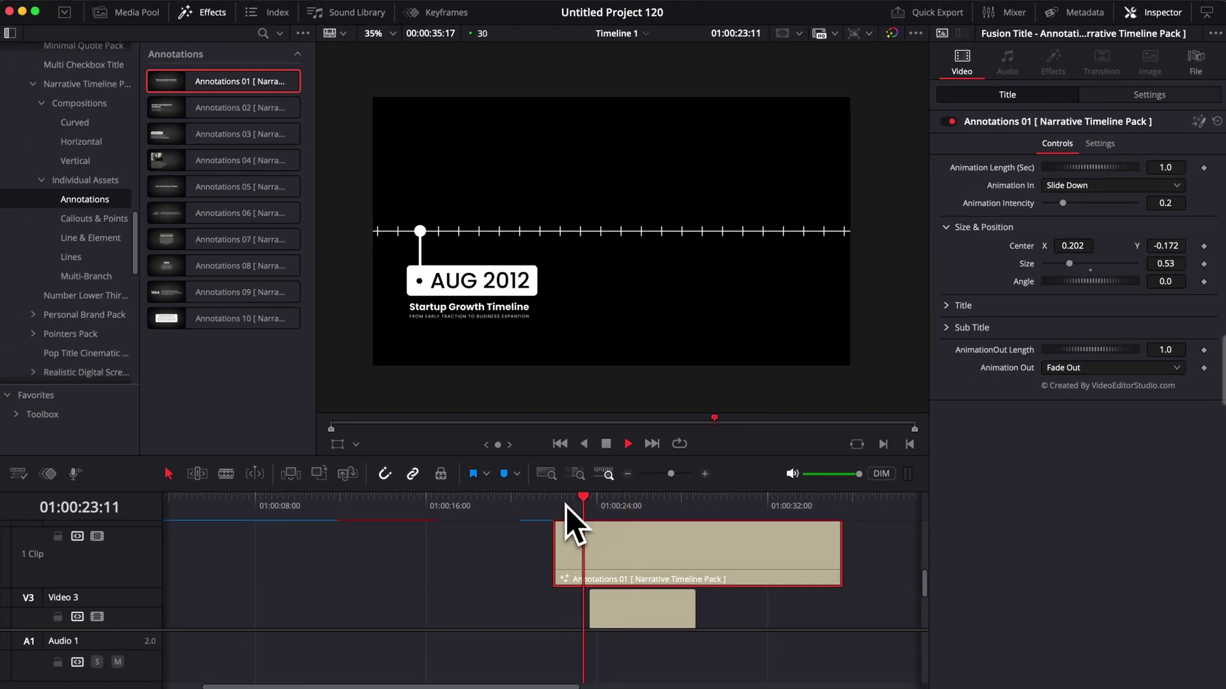
key(space)
key(space)
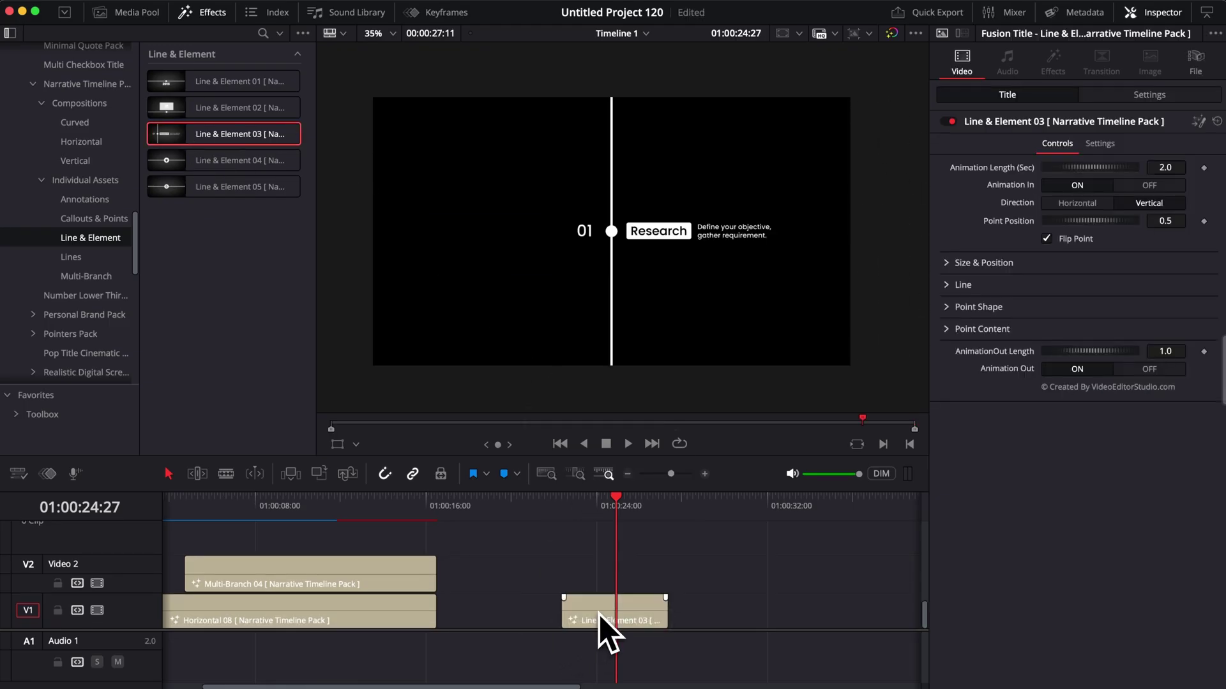
- Play back the line element and toggle the point flip, keeping Research on the left
click(566, 507)
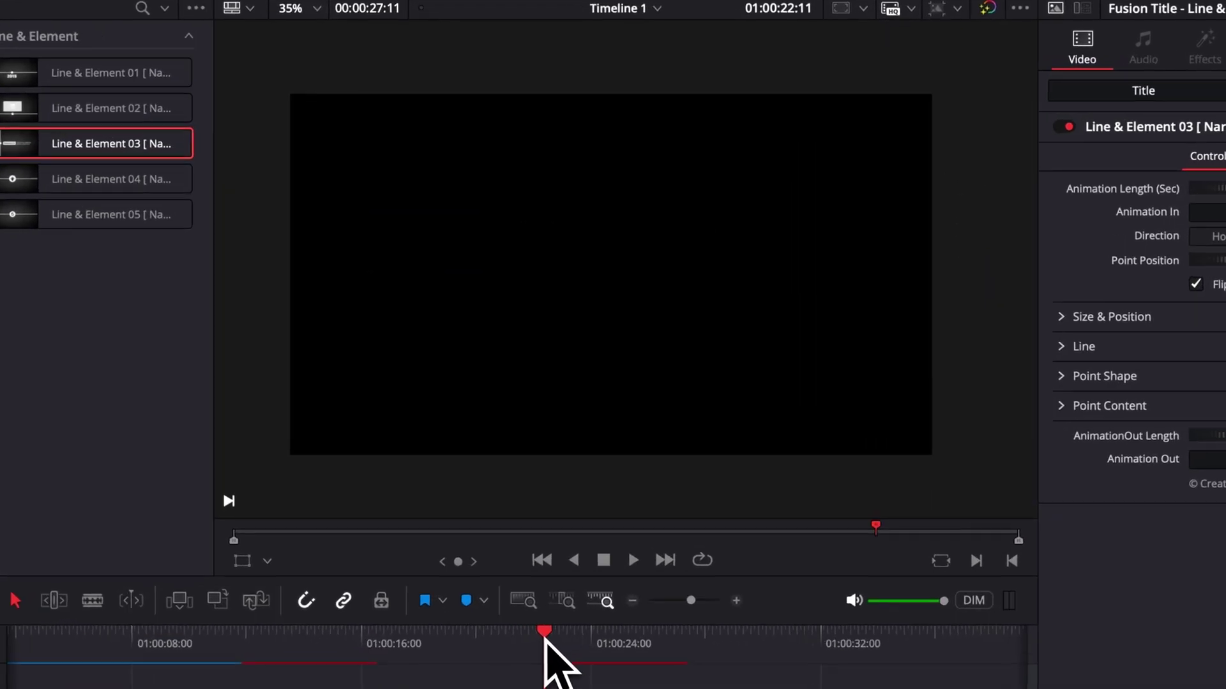
key(space)
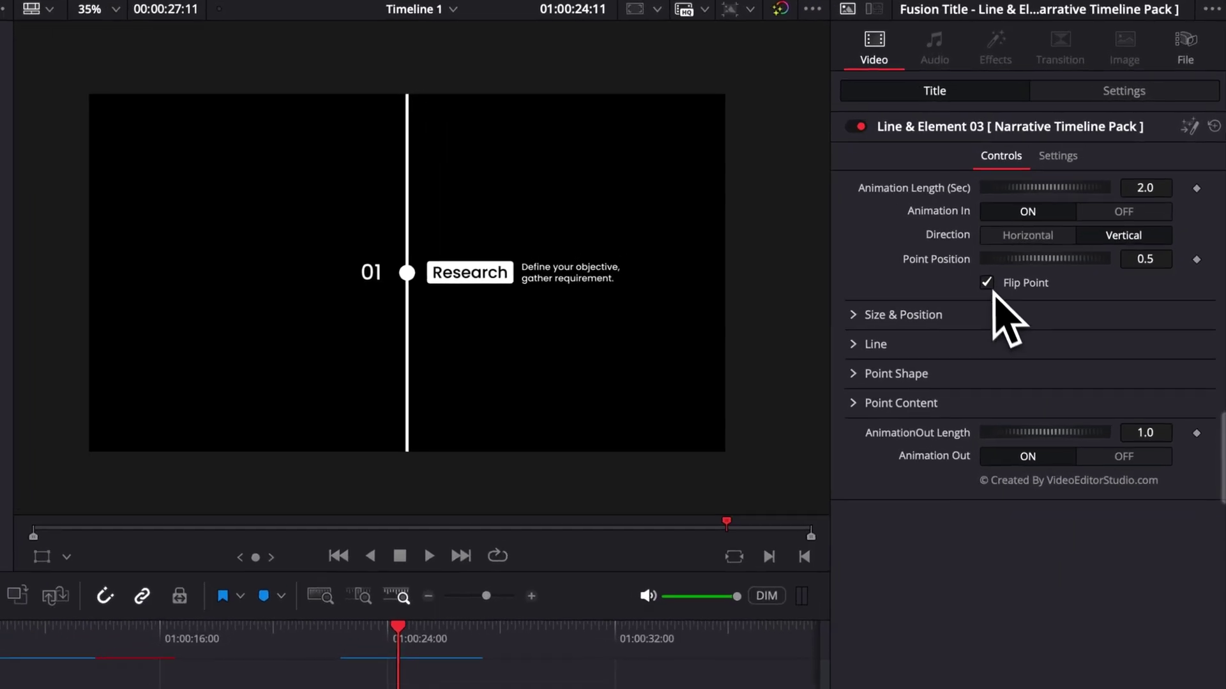
click(1046, 239)
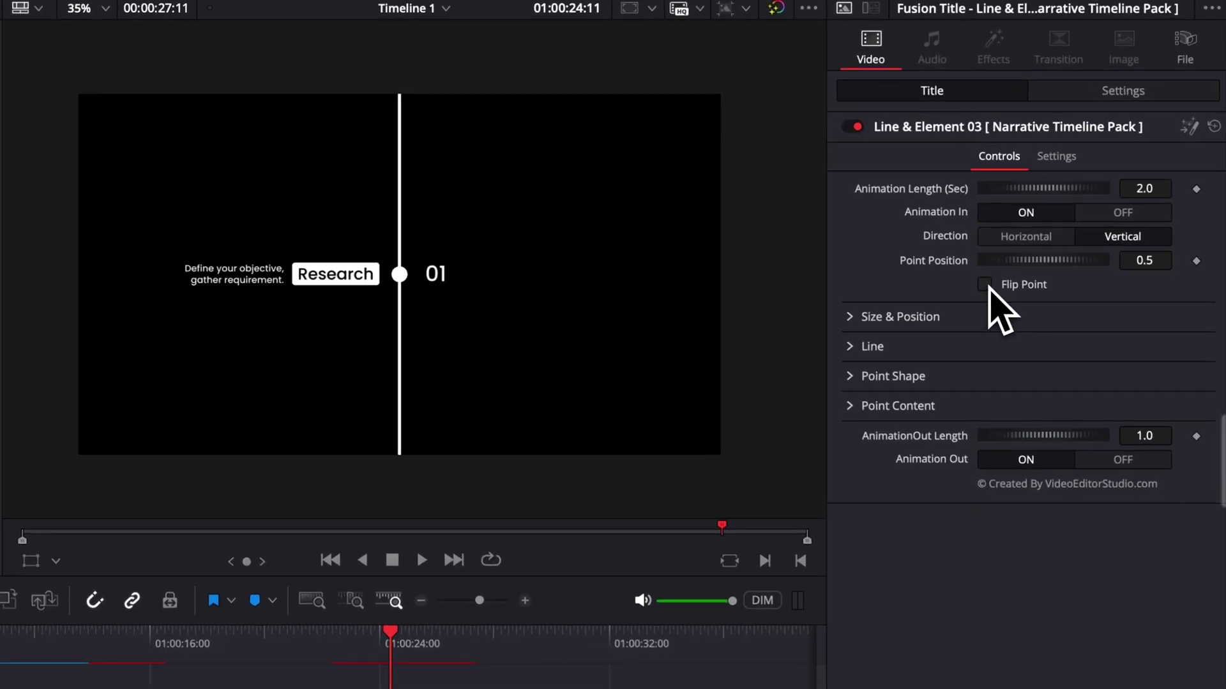
click(986, 284)
click(987, 287)
- Compare vertical and horizontal directions, settling on a horizontal line
click(1024, 240)
click(1125, 240)
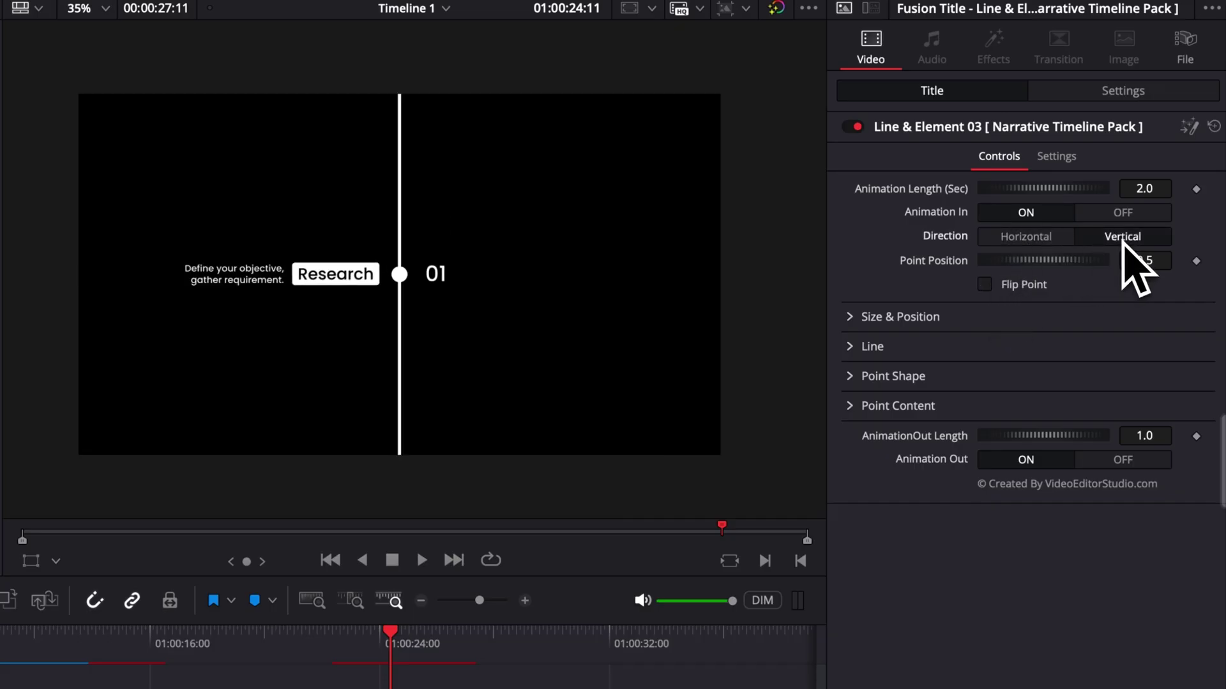
click(1032, 246)
click(1122, 239)
click(1035, 238)
click(1120, 239)
click(1038, 236)
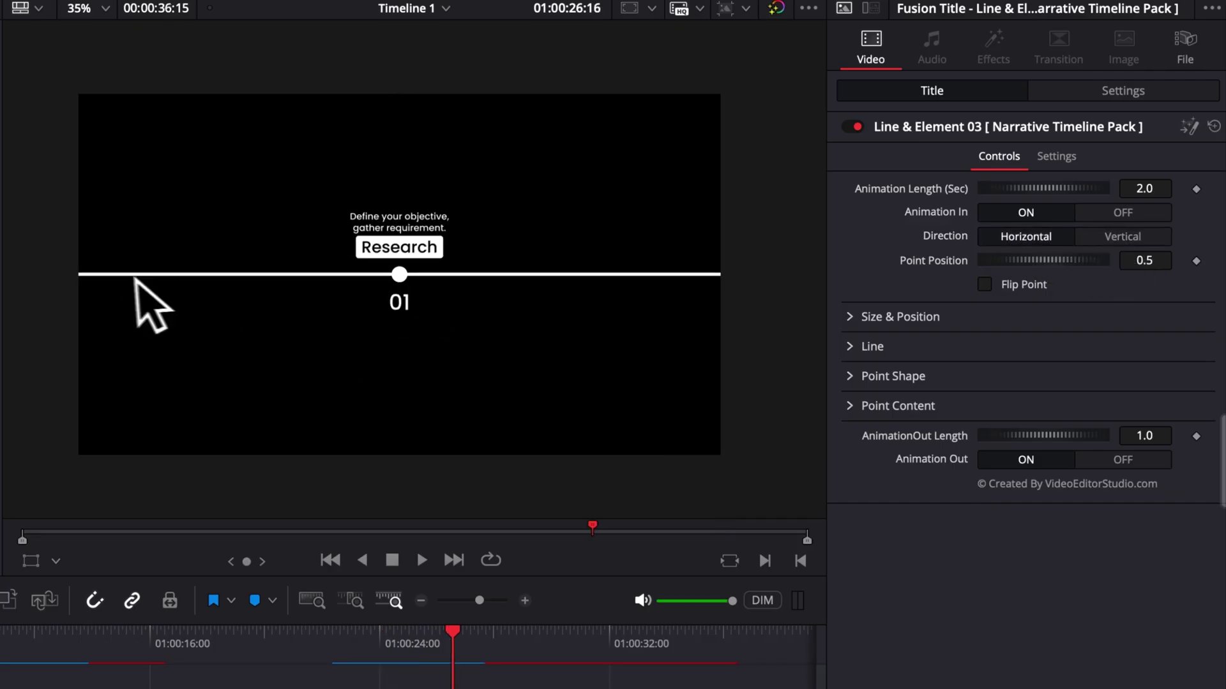
- Set the Research point's Point Position to 0.143
click(1143, 259)
text(0.221)
key(Return)
text(0.143)
key(Return)
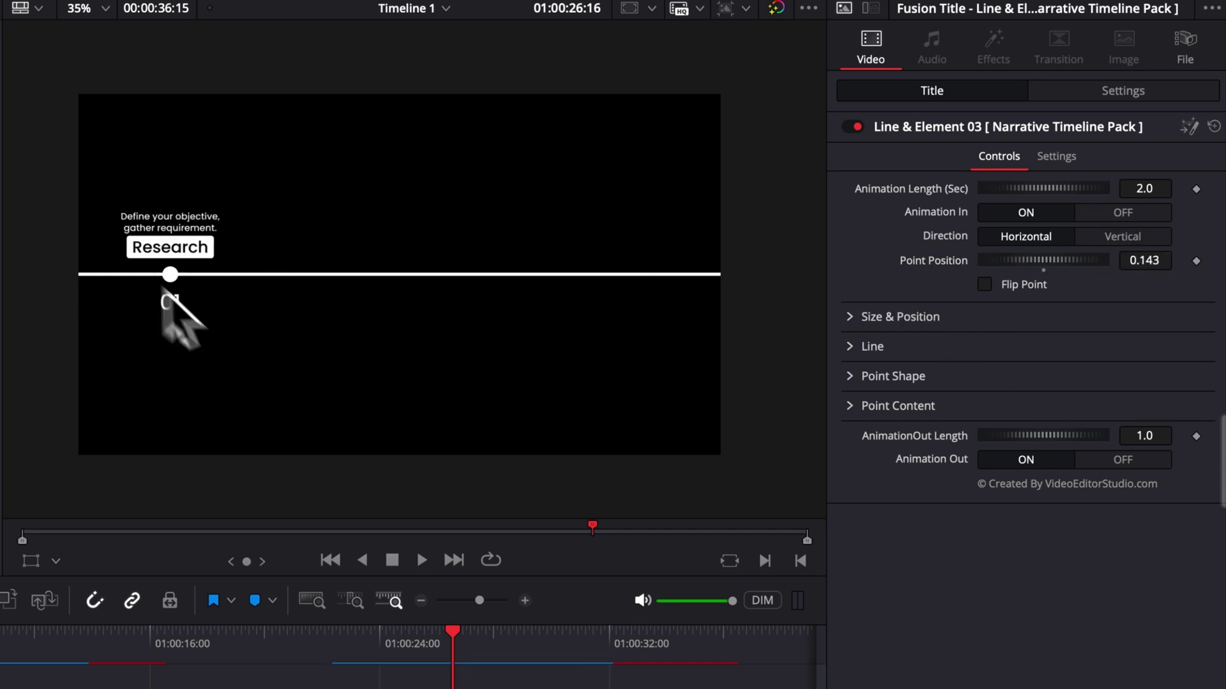
- Change the point shape from circle to diamond
click(855, 383)
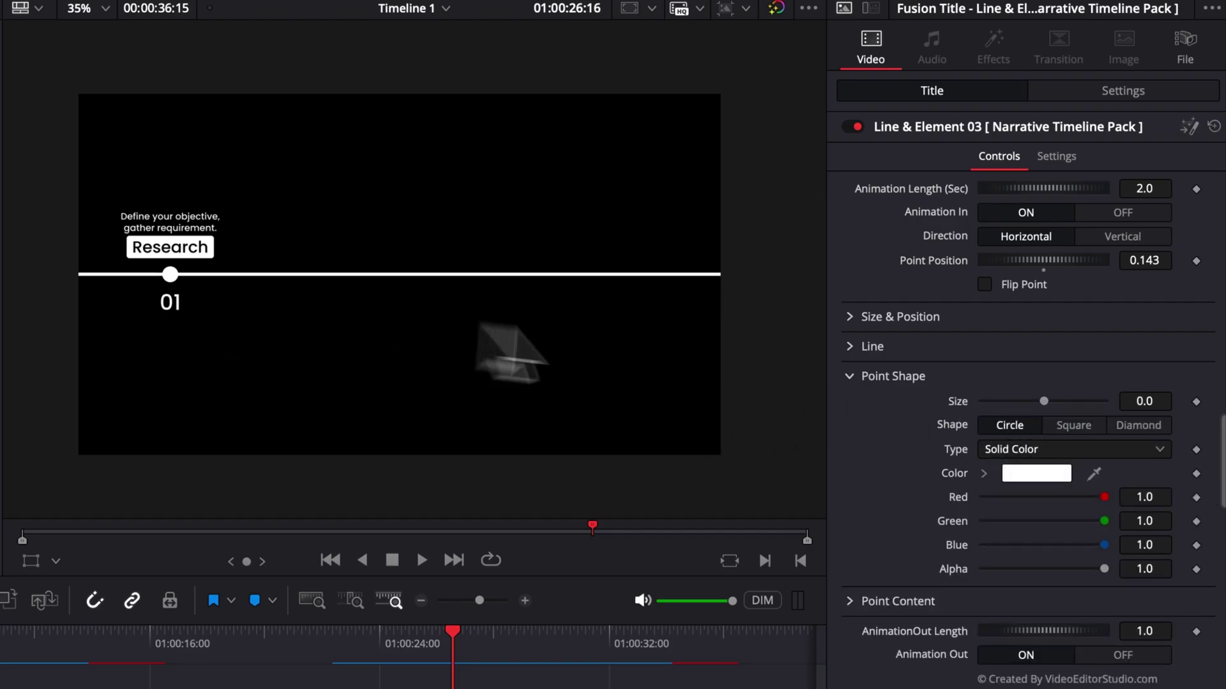
click(1076, 428)
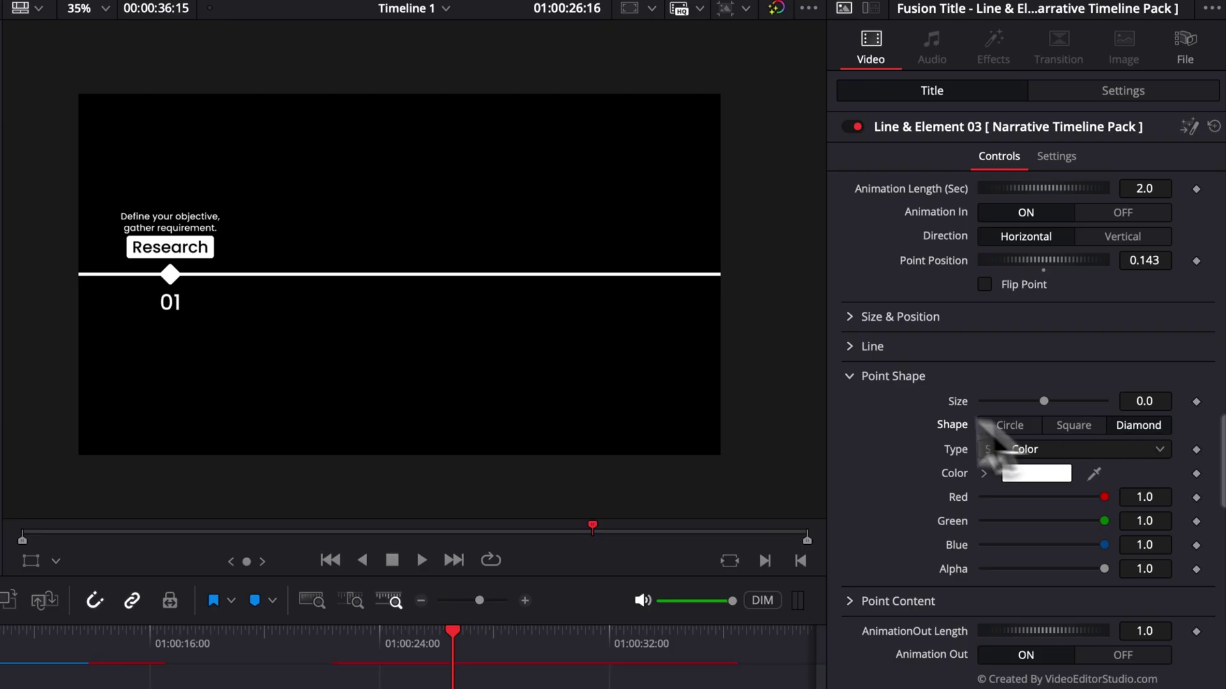
click(854, 382)
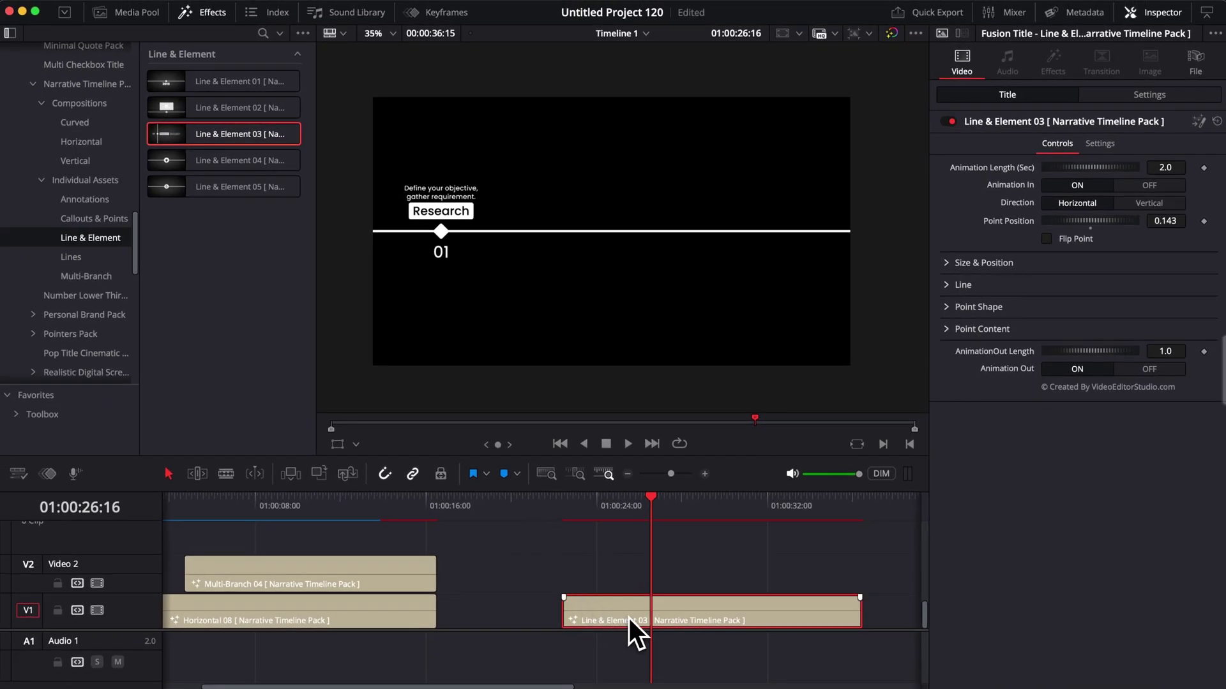
- Duplicate the Line & Element 03 clip onto V2, starting later, and play it back
drag(601, 623, 690, 583)
key(space)
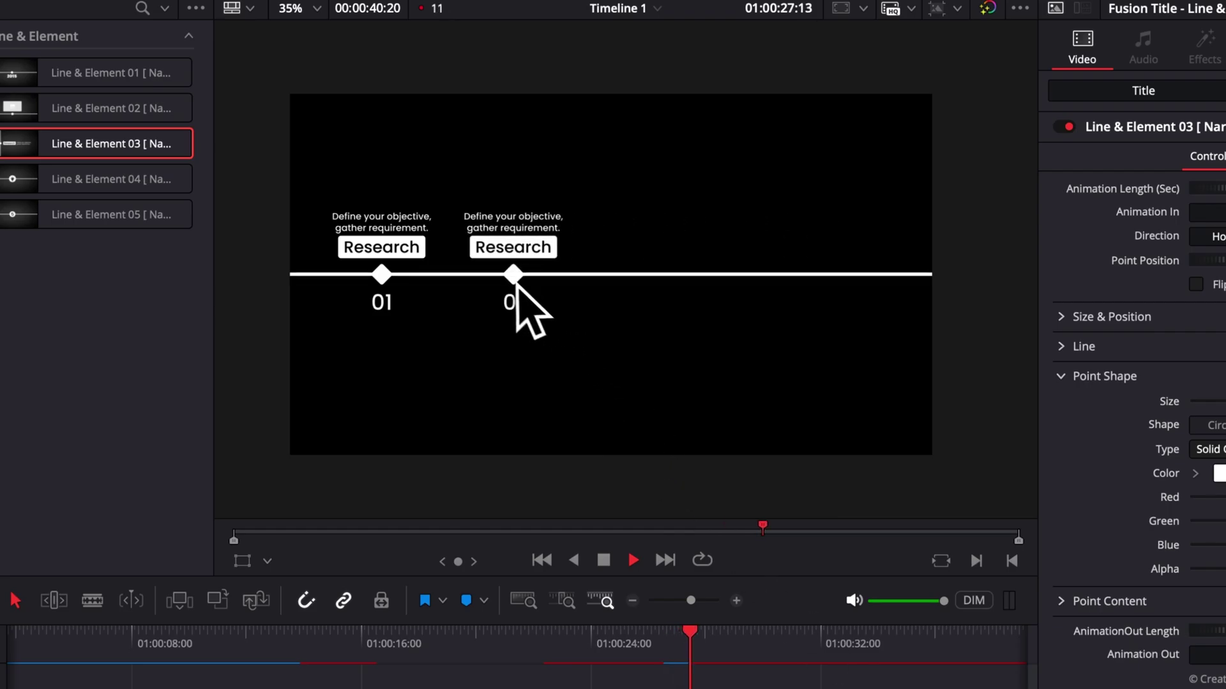
key(space)
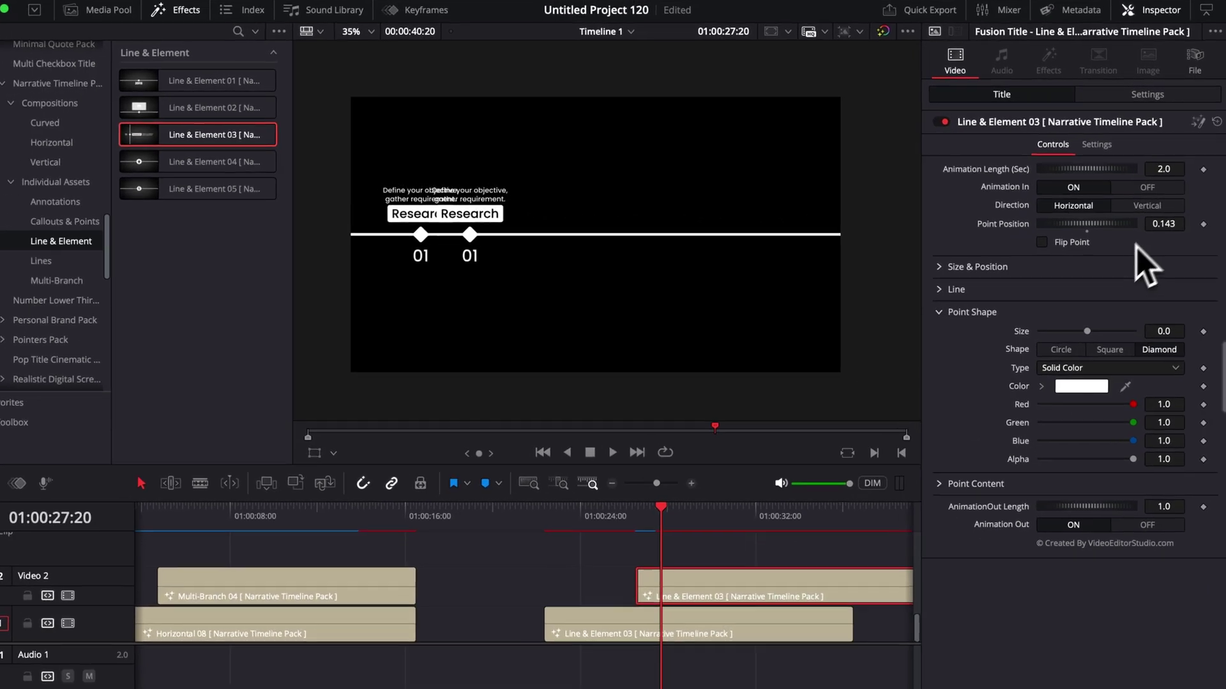
- Move the second diamond marker to Point Position 0.386 and scrub to check both markers
drag(1168, 222, 1212, 222)
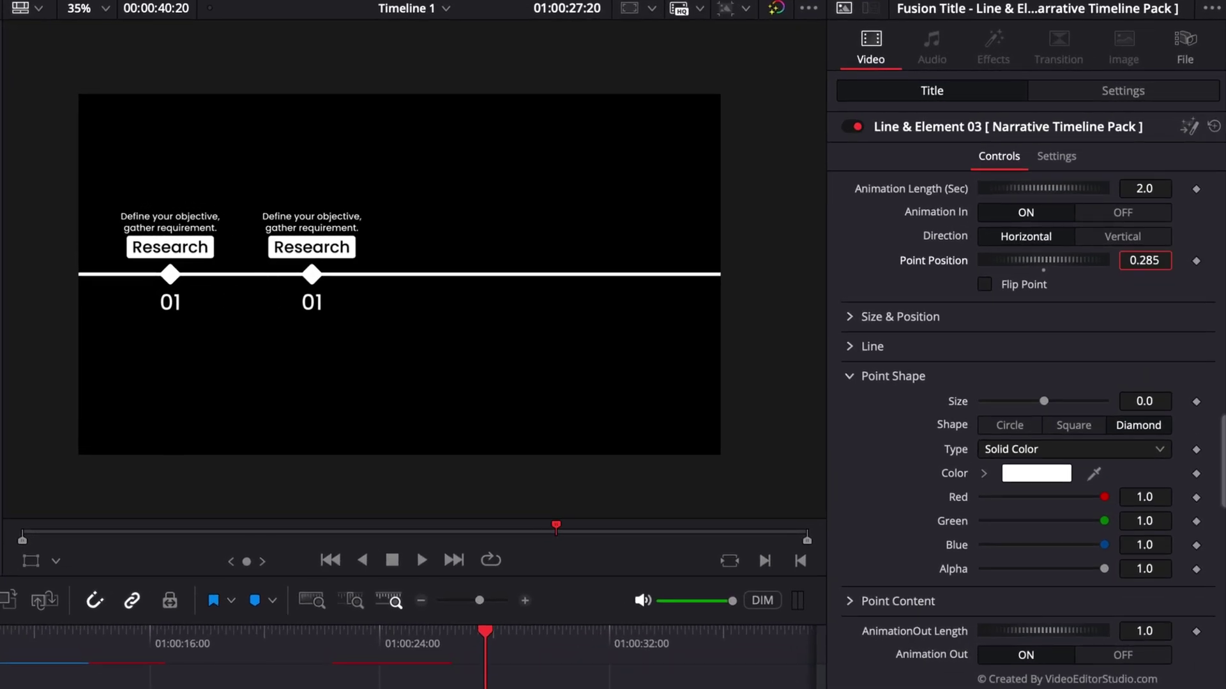
drag(1144, 261, 1147, 260)
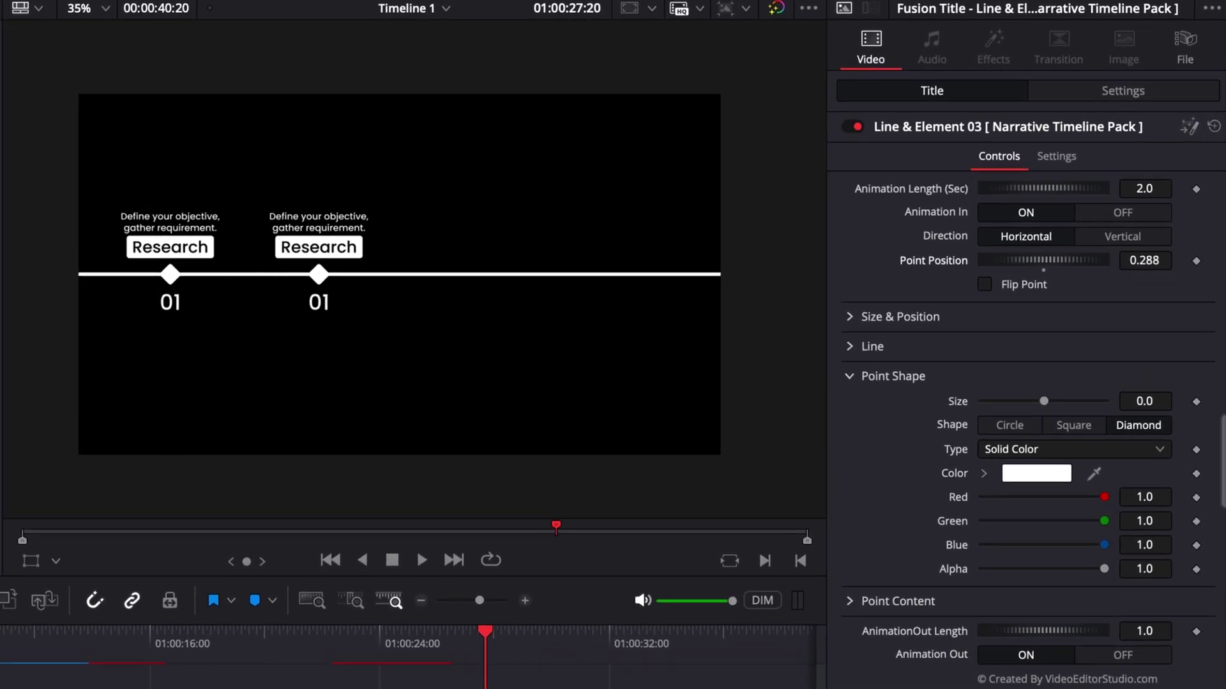
drag(485, 632, 570, 658)
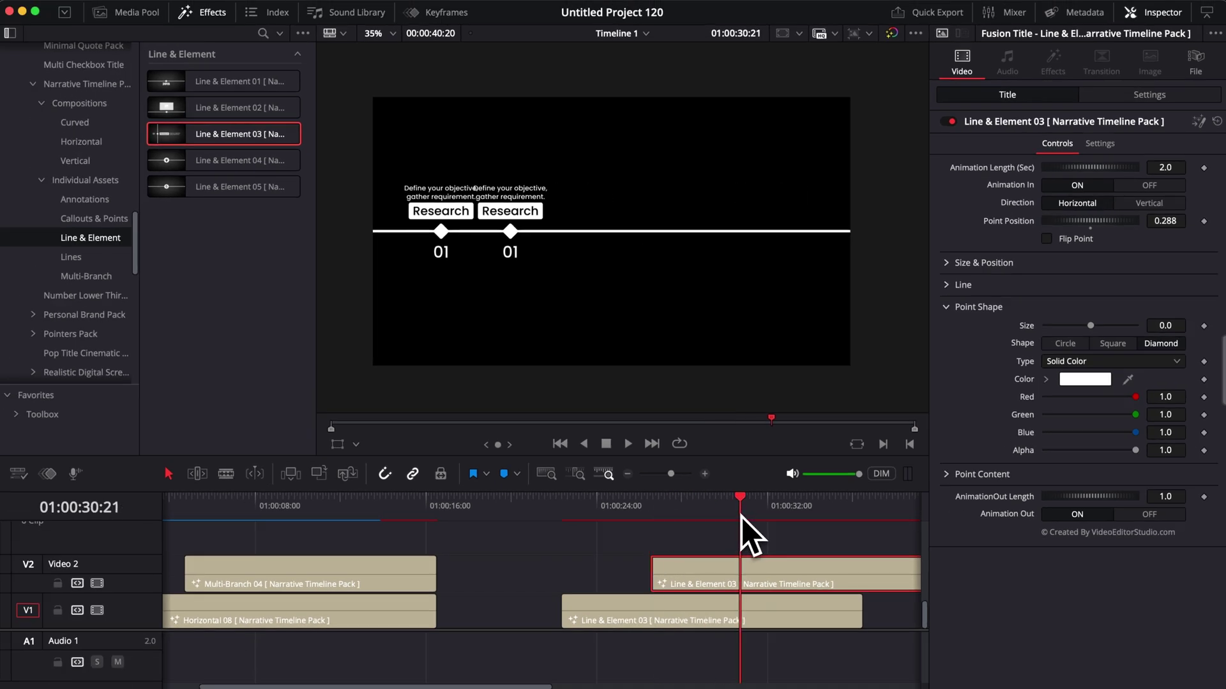
drag(1165, 221, 1196, 221)
click(712, 507)
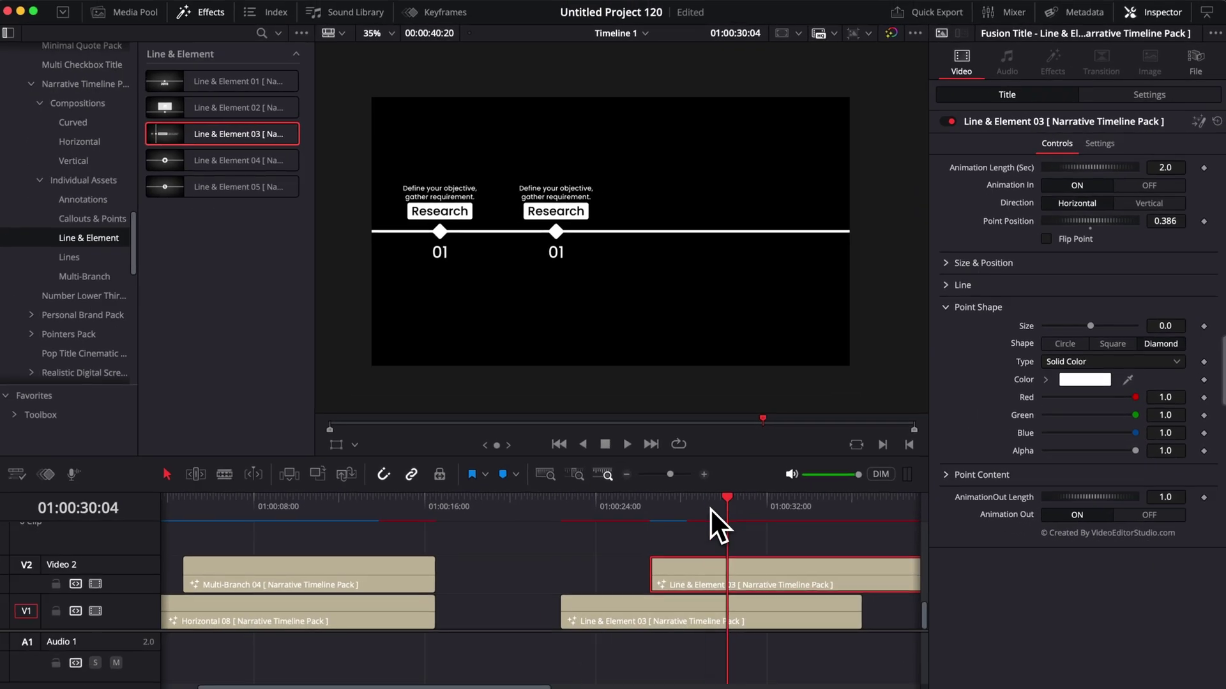
mouse_move(711, 510)
mouse_down()
mouse_move(594, 519)
mouse_move(725, 520)
mouse_up()
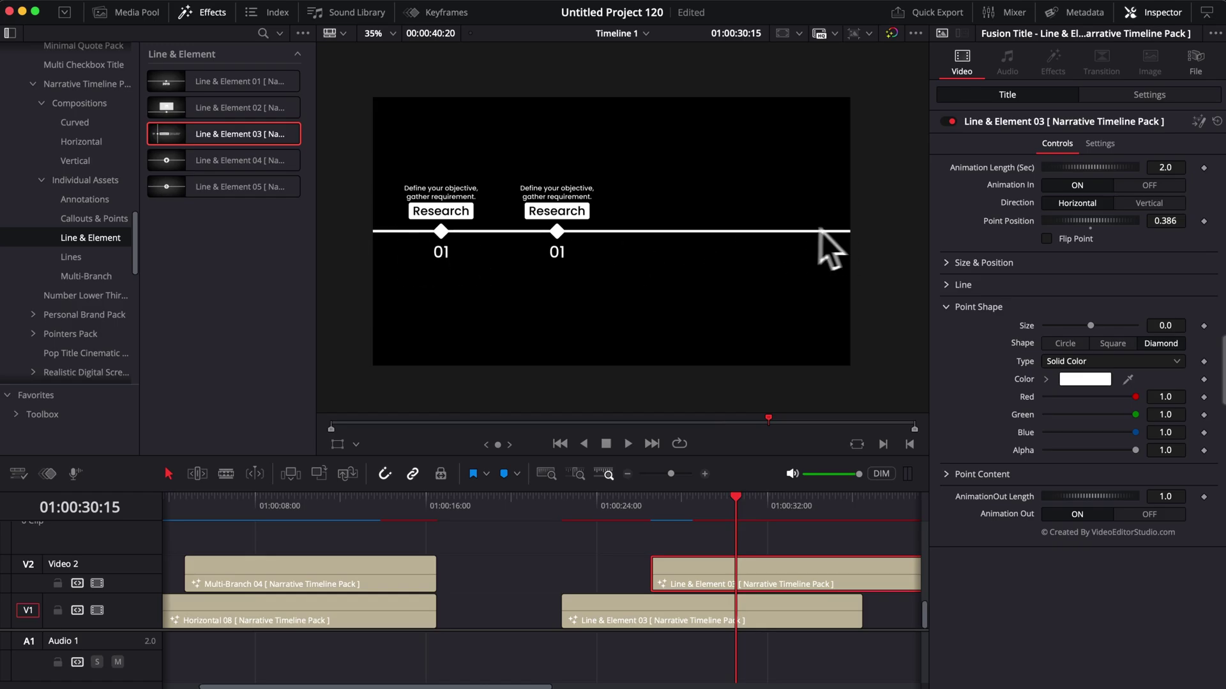
click(77, 180)
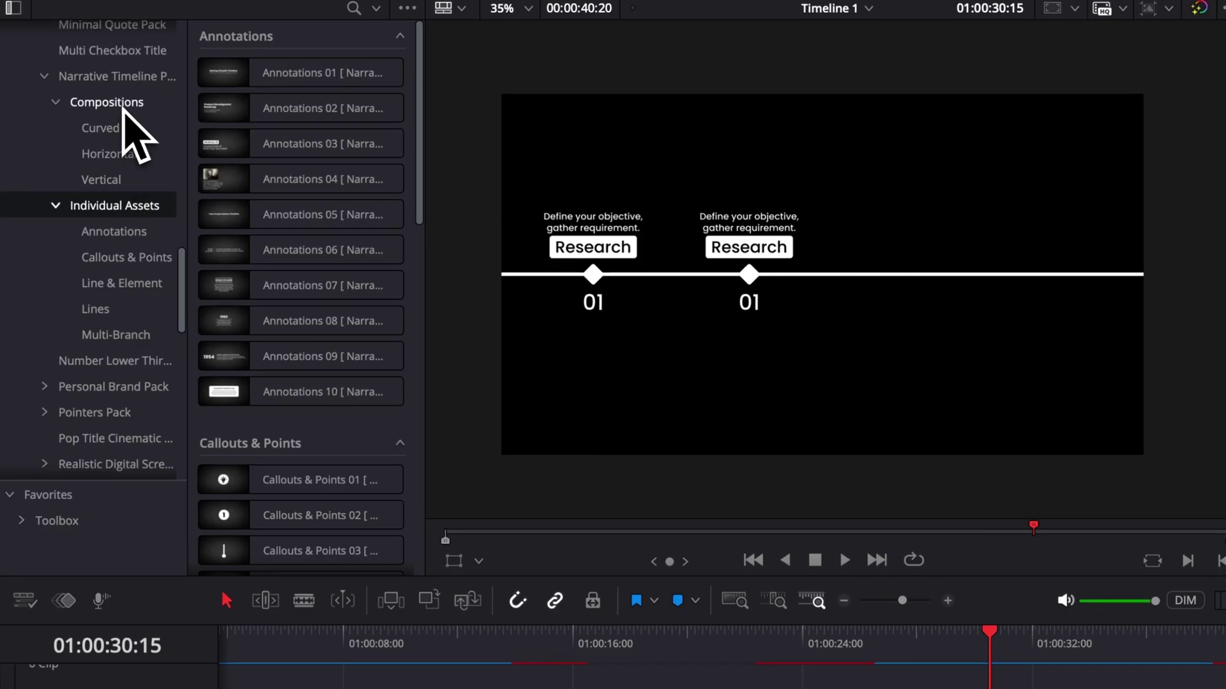
- Preview the pack's Compositions presets, then the Callouts & Points presets
click(91, 104)
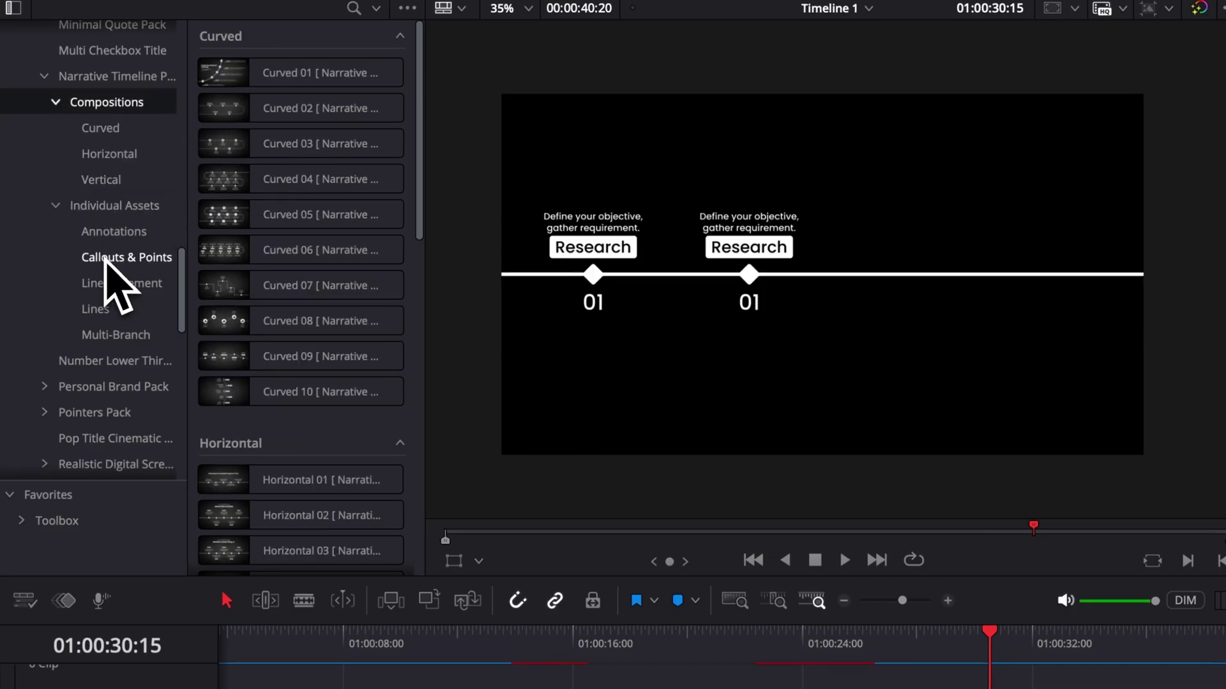
click(105, 260)
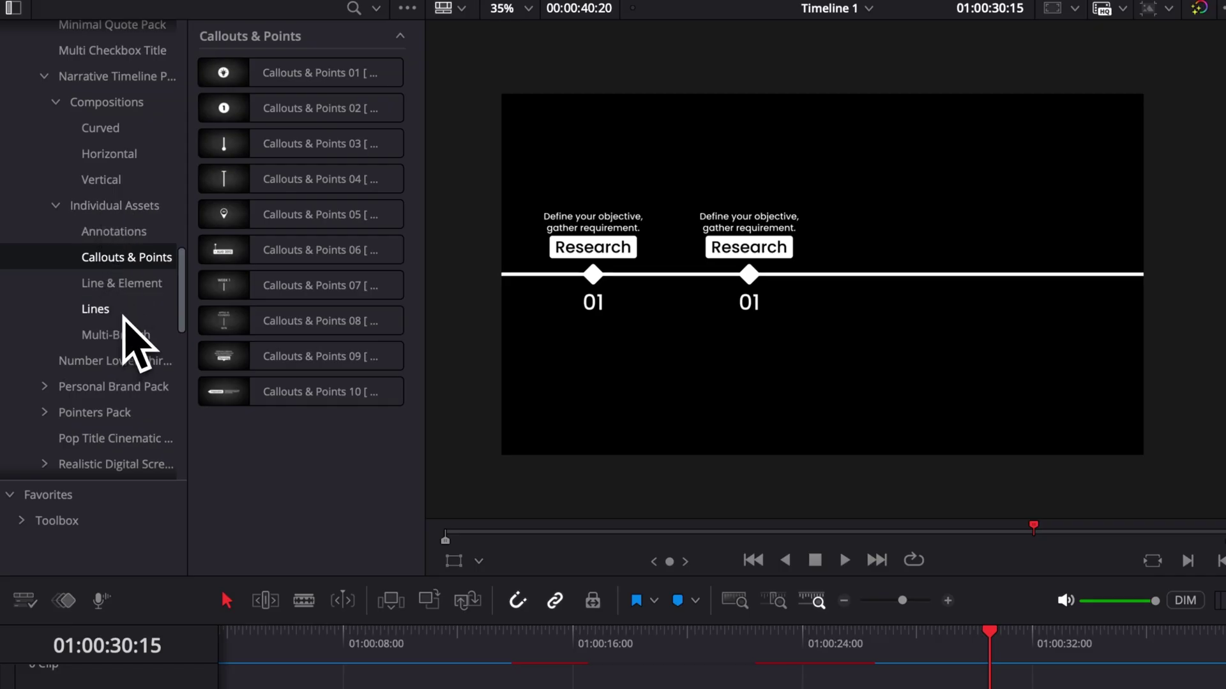